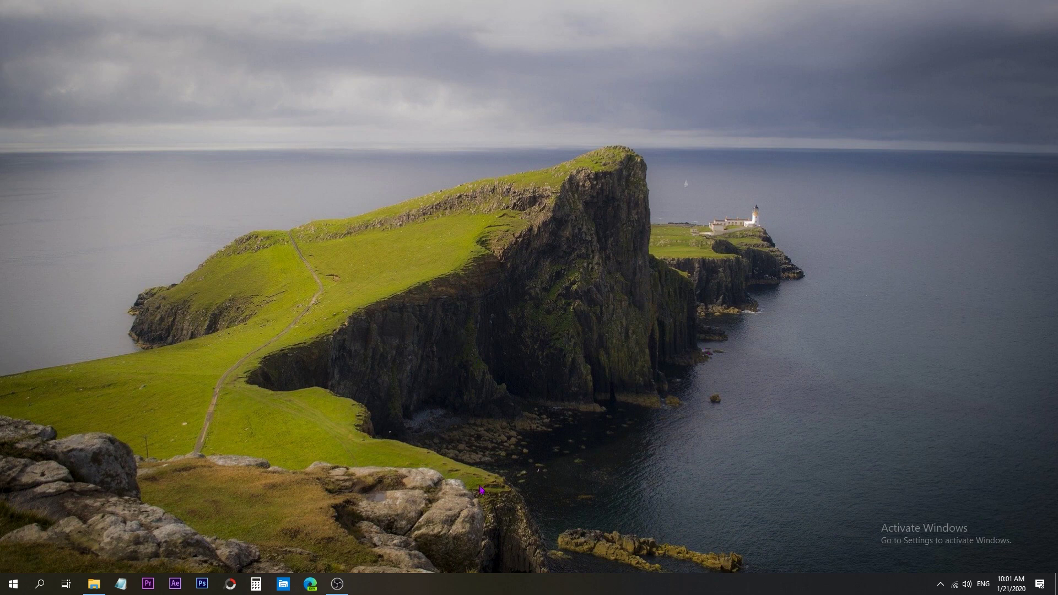
Switch to File Explorer and set the babe-2972221_1920 picture from the Pictures folder as the desktop background.
left_click(94, 583)
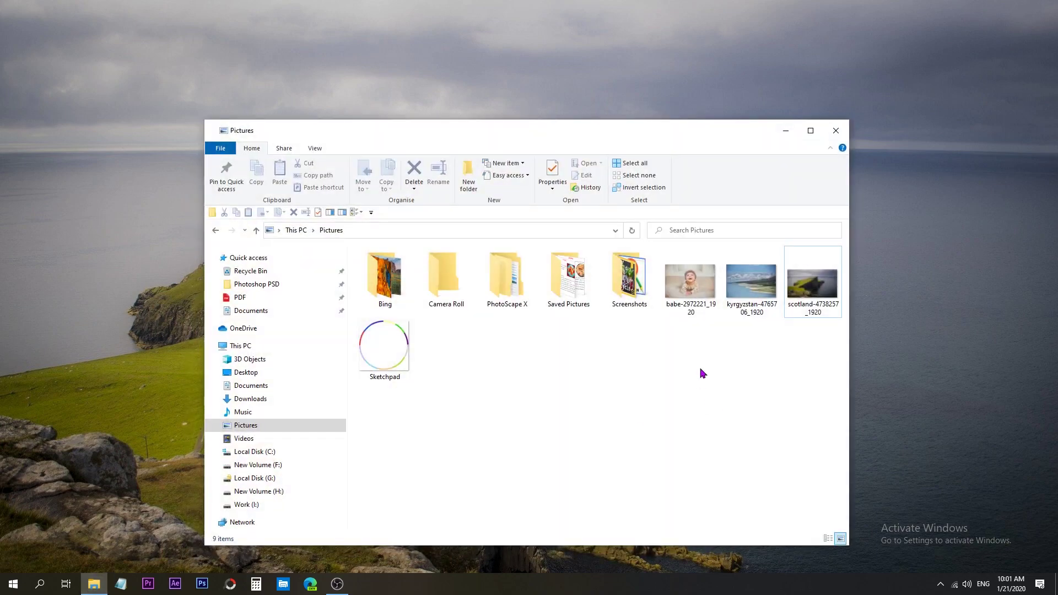
right_click(681, 292)
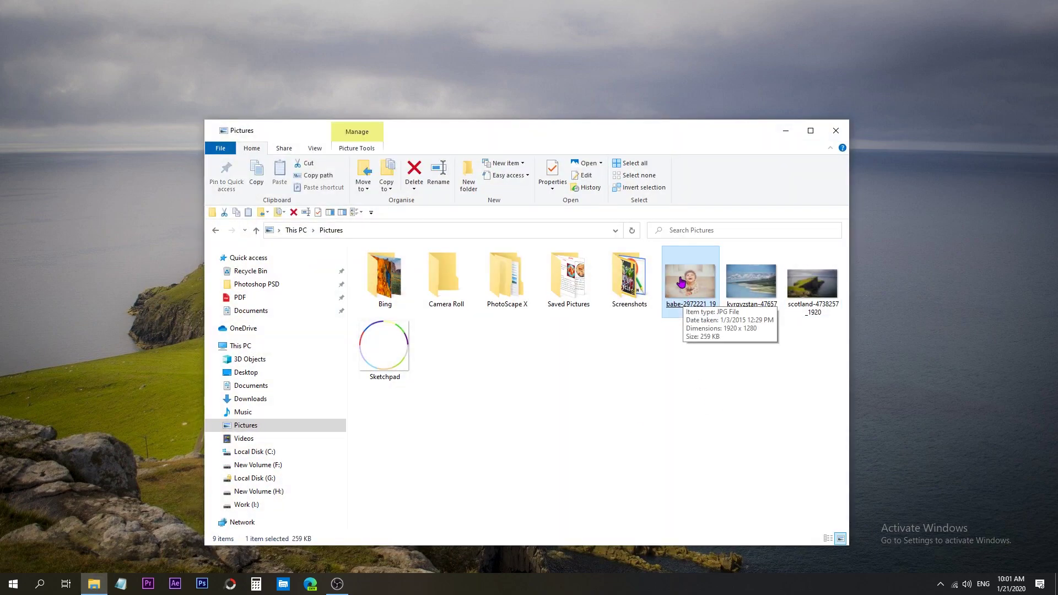
left_click(732, 271)
left_click(735, 275)
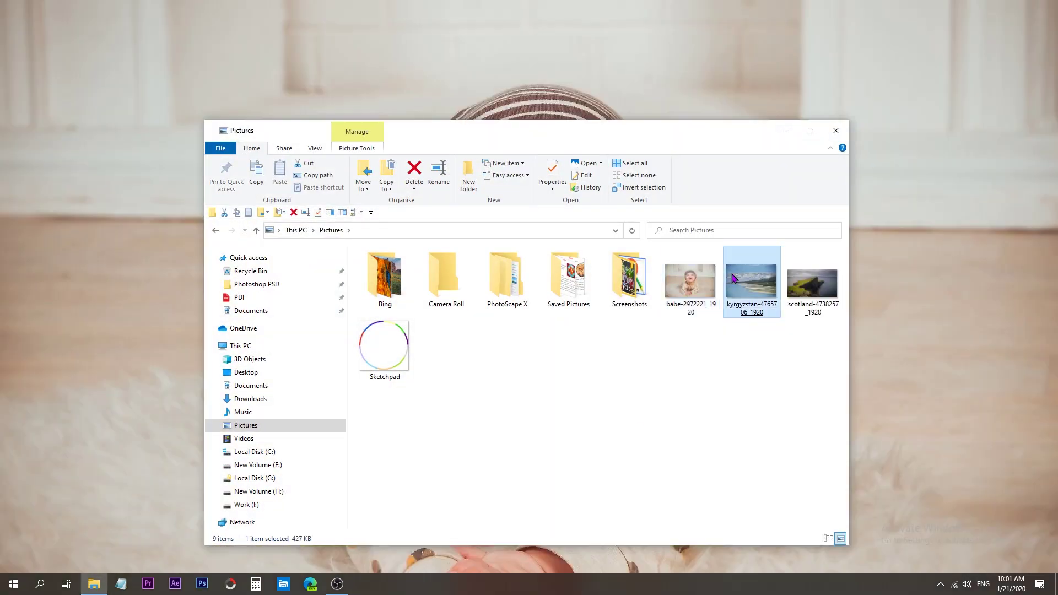
left_click(785, 130)
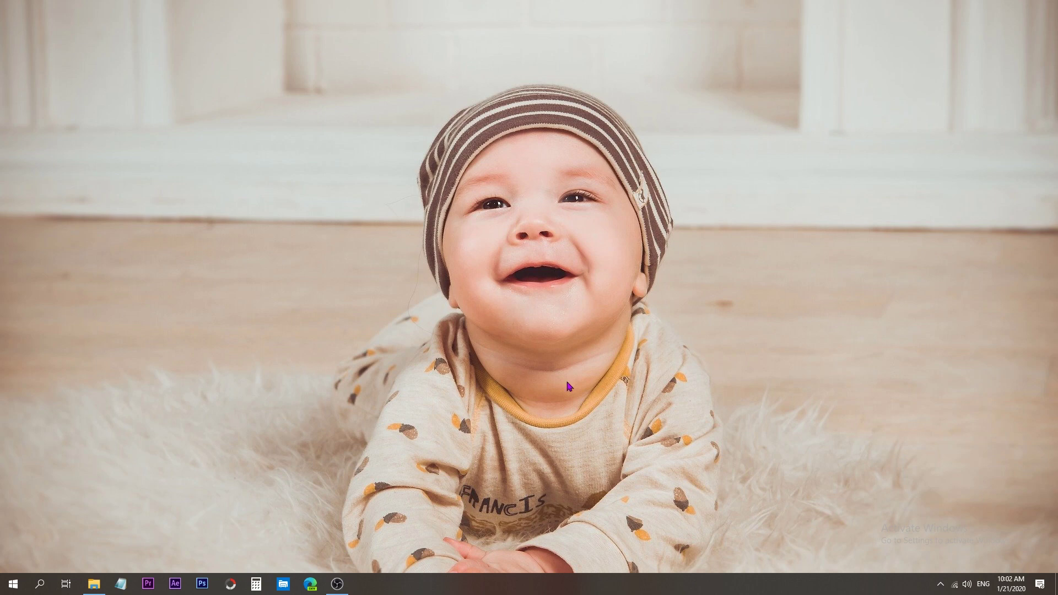
Find and open the Registry Editor.
left_click(8, 587)
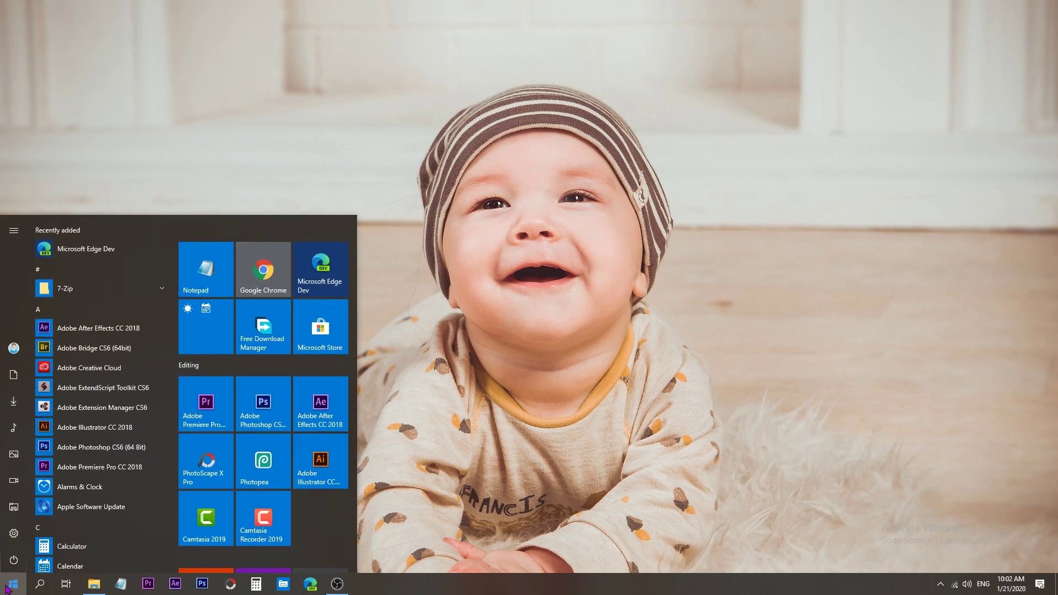
type("re")
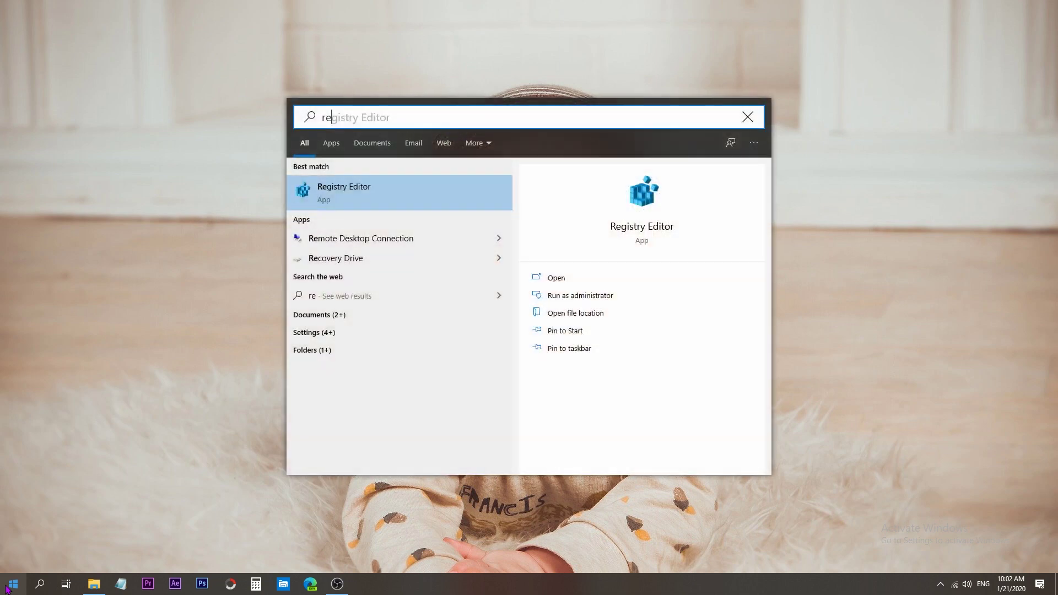
key("Return")
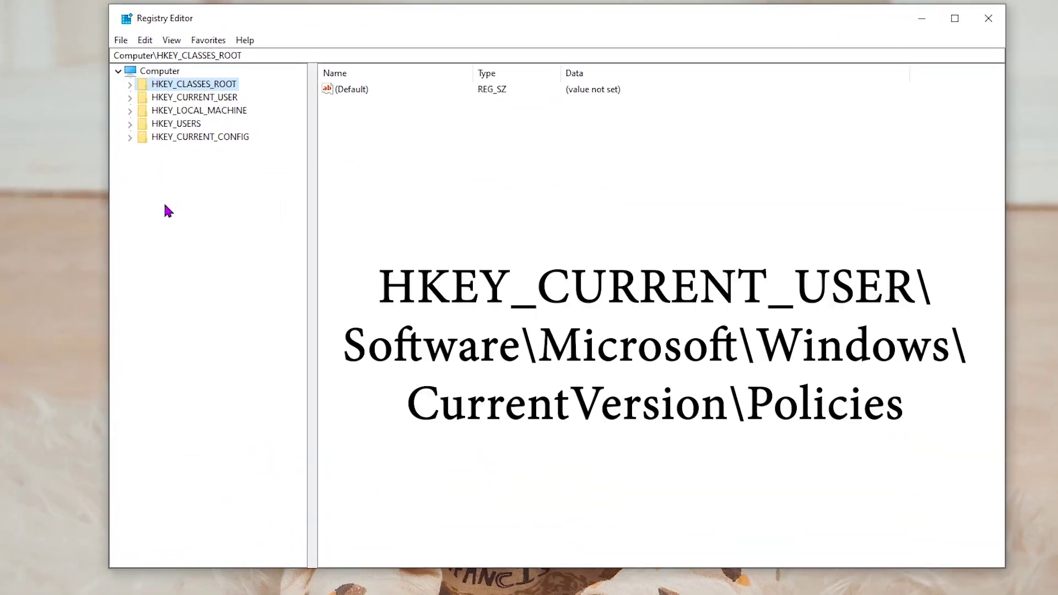
Go to the registry key HKEY_CURRENT_USER\Software\Microsoft\Windows\CurrentVersion\Policies and select it.
left_click(130, 98)
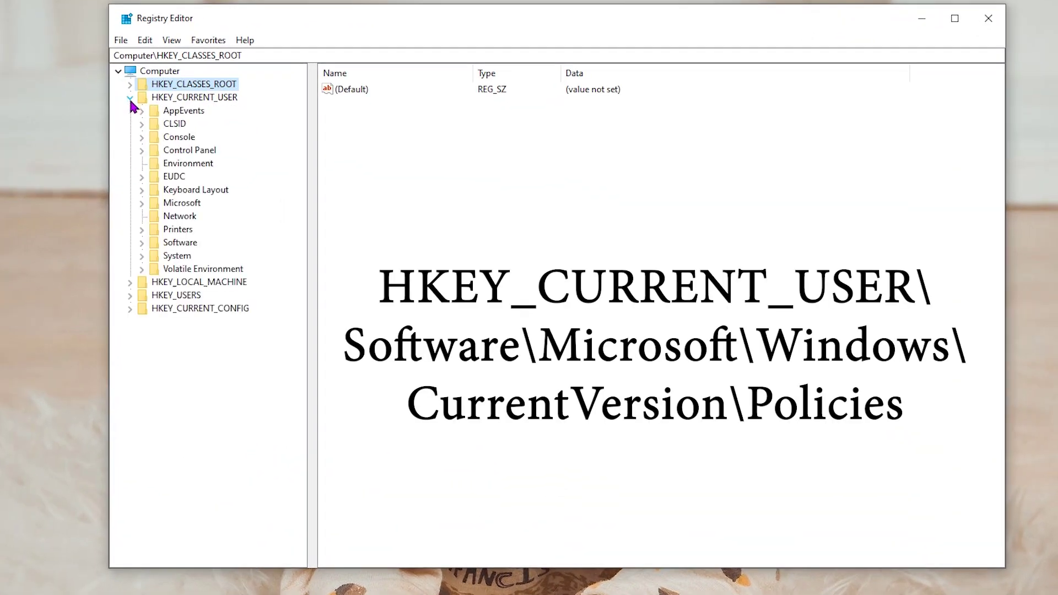
left_click(141, 243)
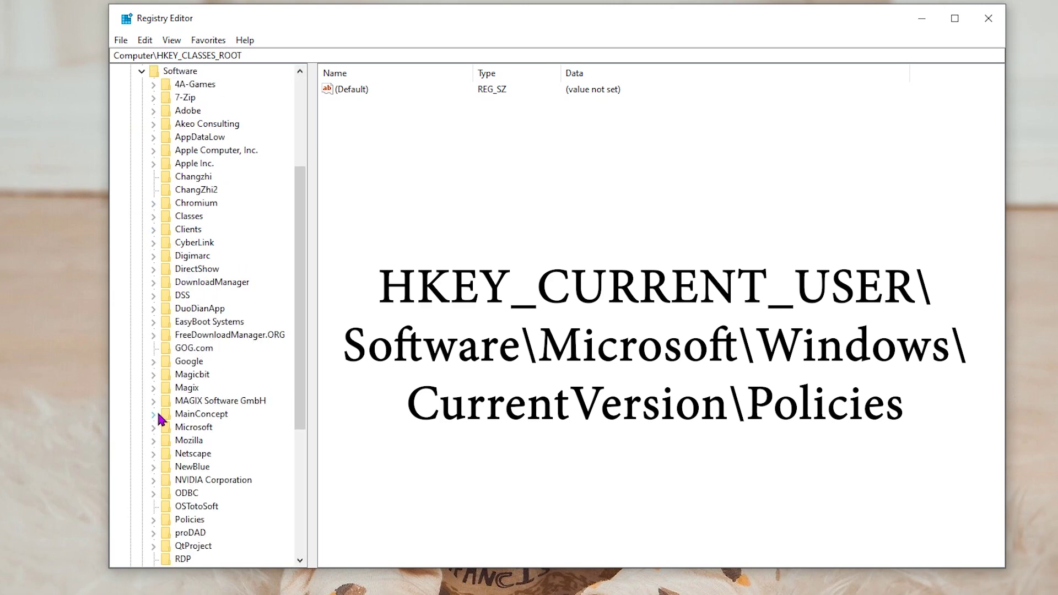
left_click(153, 427)
scroll(199, 402, "down", 20)
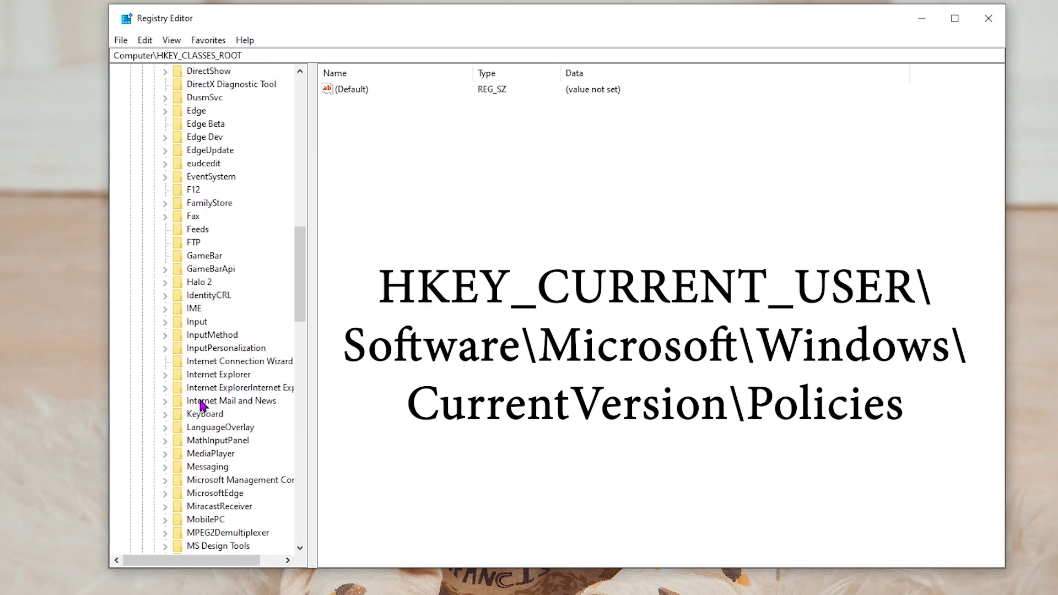
scroll(201, 405, "down", 5)
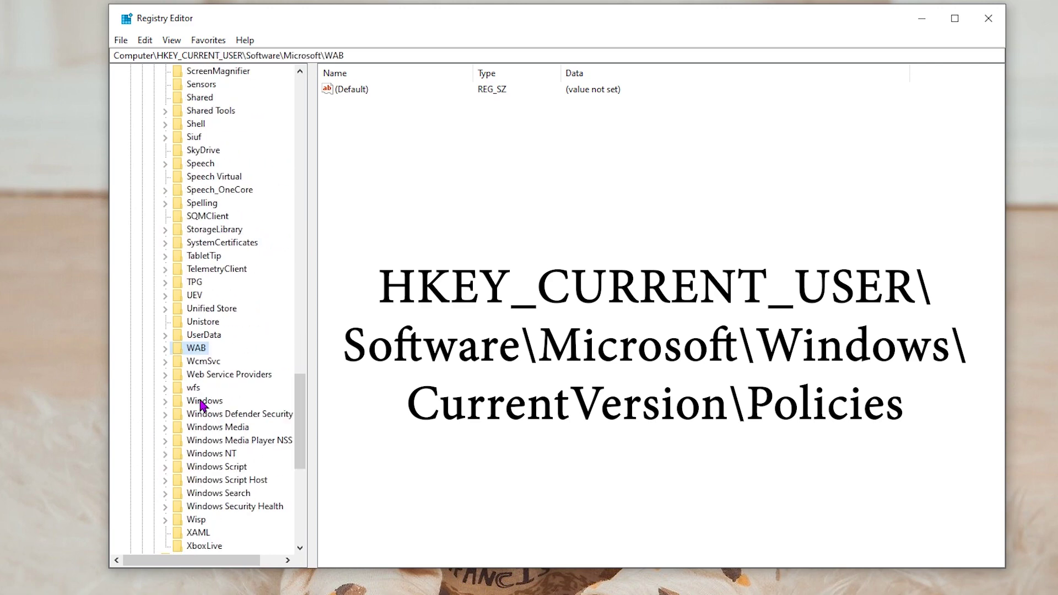
left_click(165, 401)
scroll(190, 474, "down", 3)
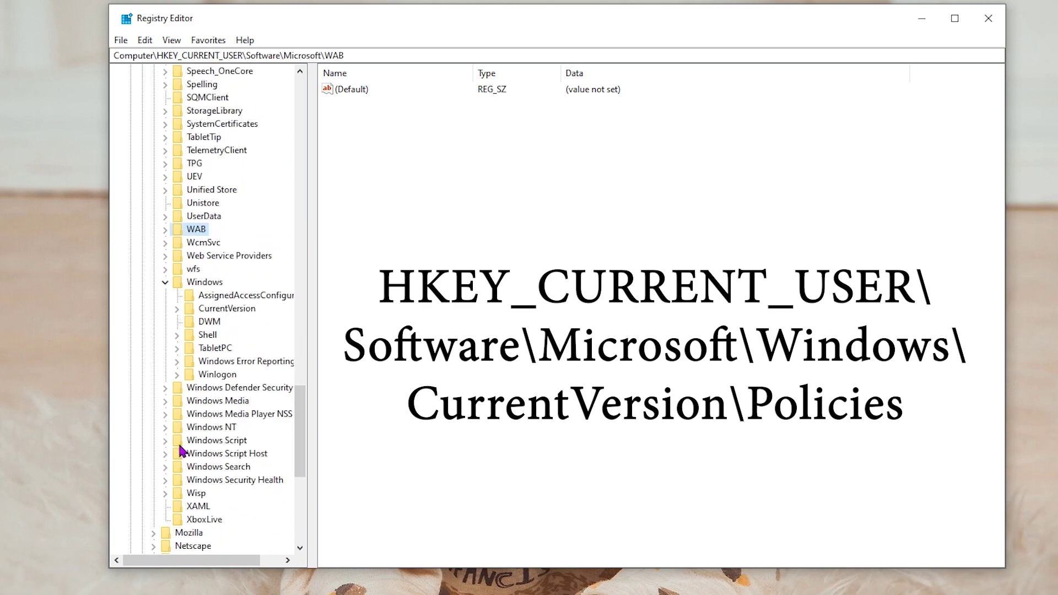
left_click(177, 310)
left_click(213, 324)
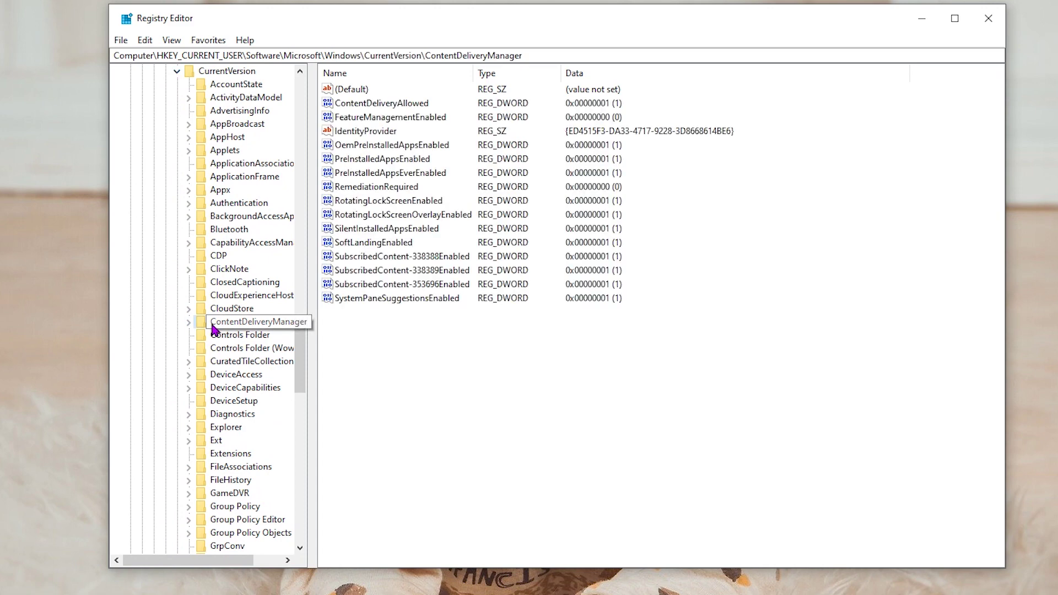
key("p")
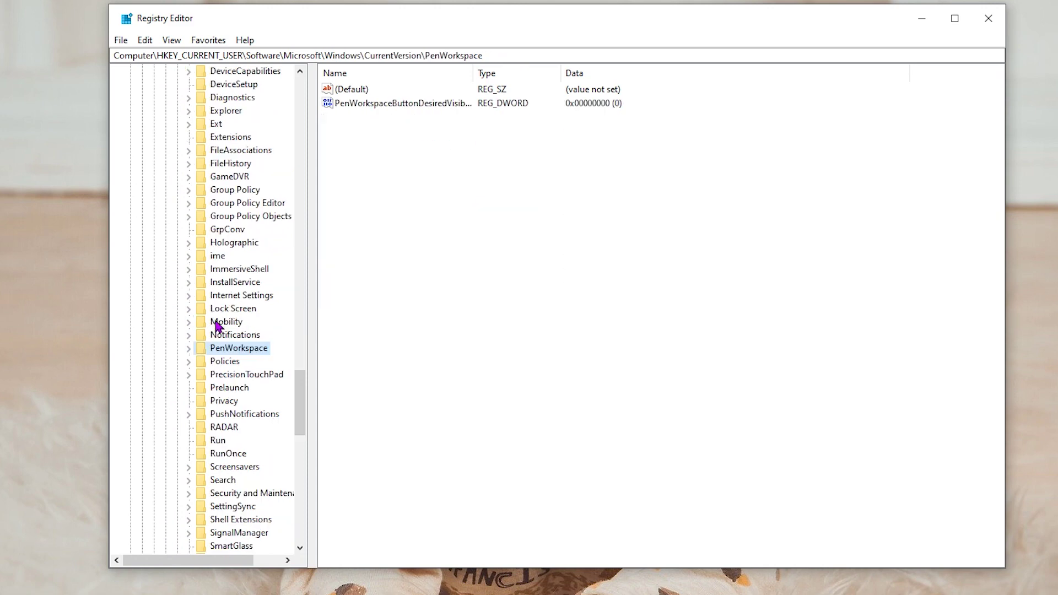
left_click(188, 361)
left_click(208, 362)
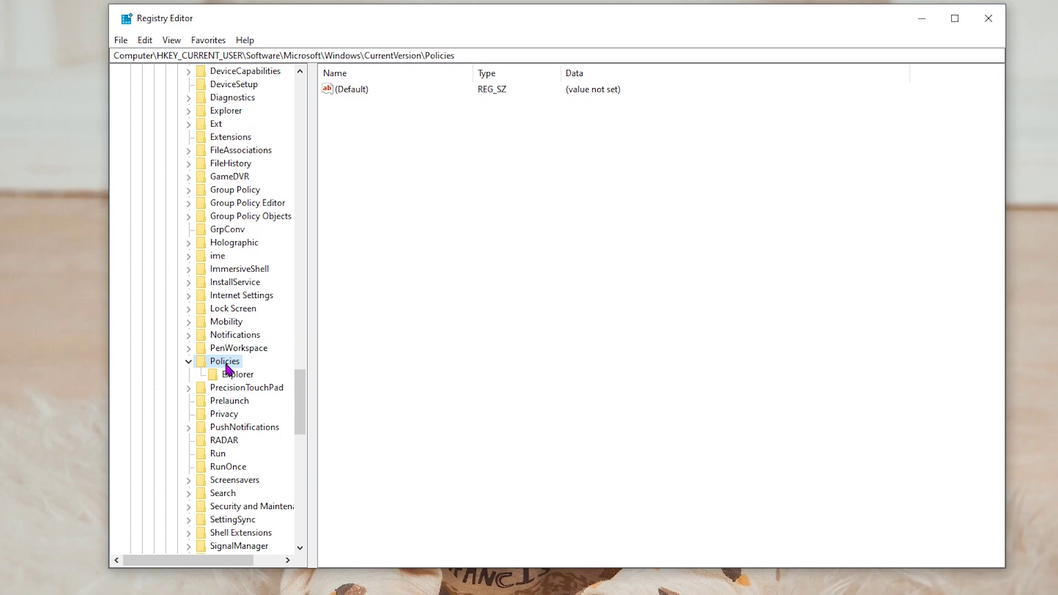
Create a new key named System under the Policies key.
right_click(219, 361)
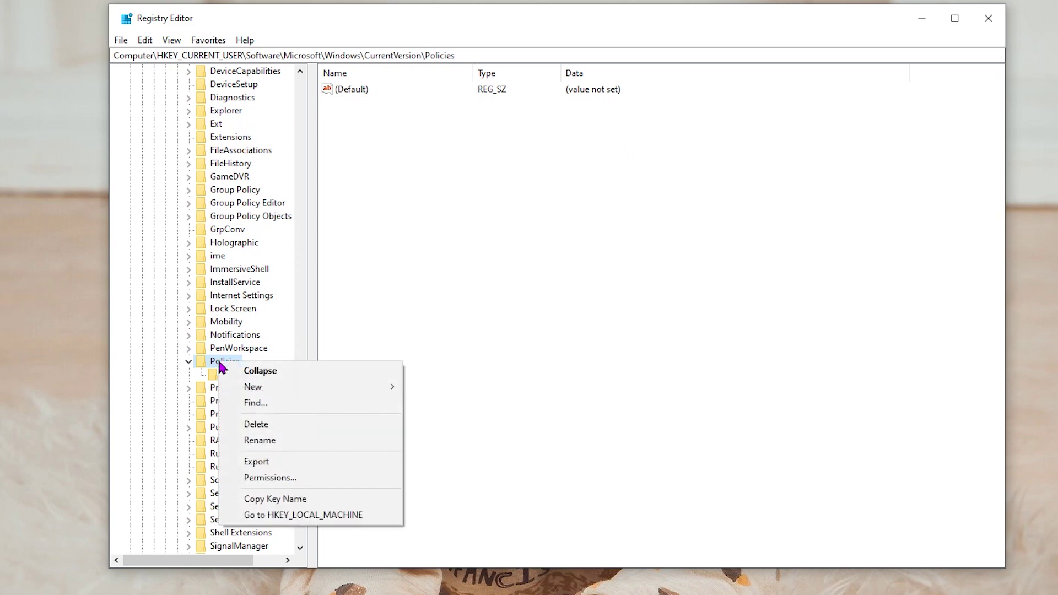
mouse_move(221, 389)
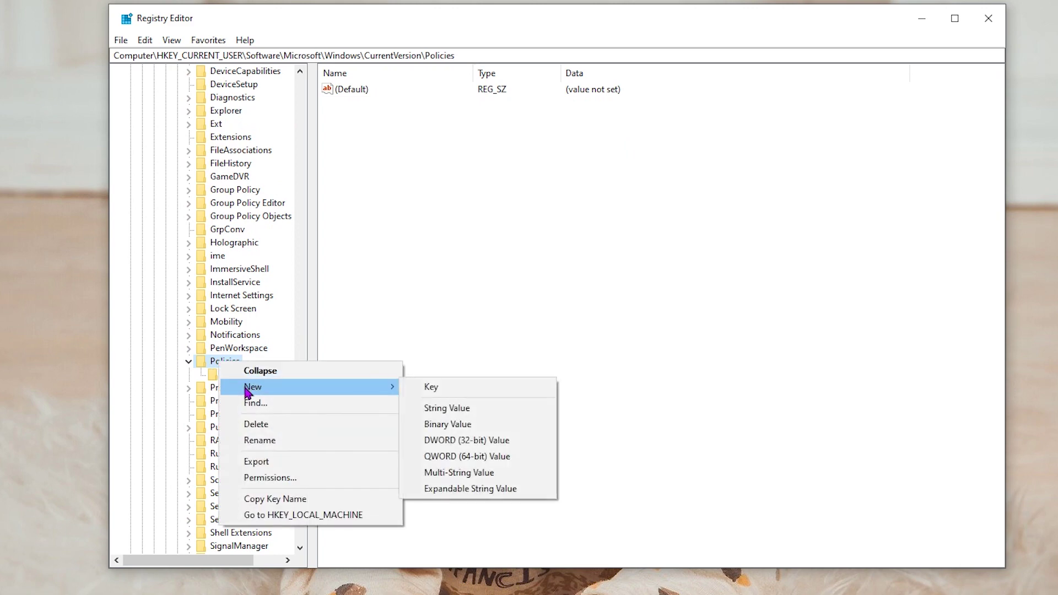
left_click(433, 390)
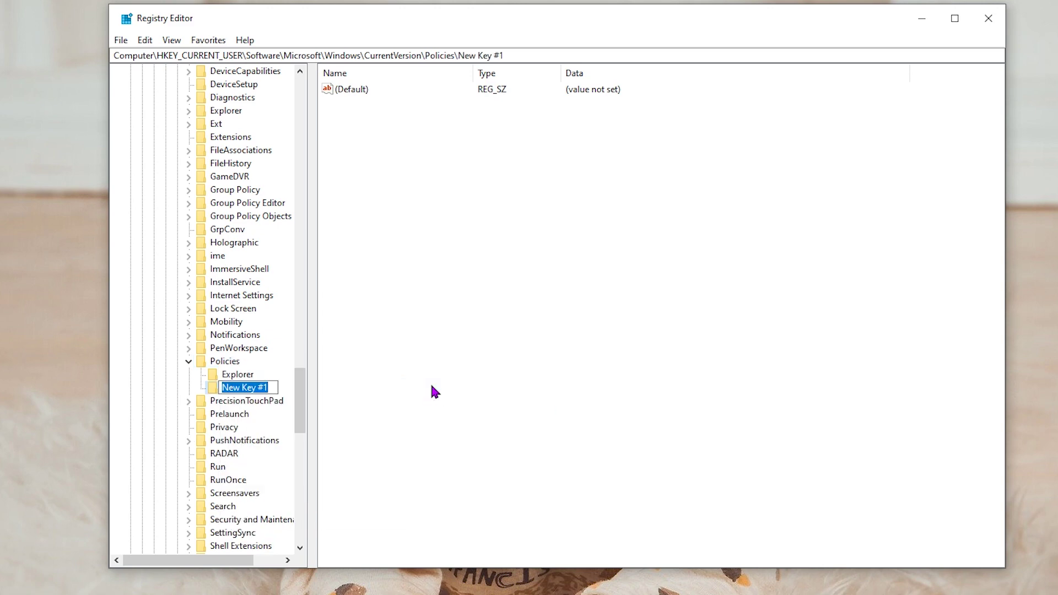
type("System")
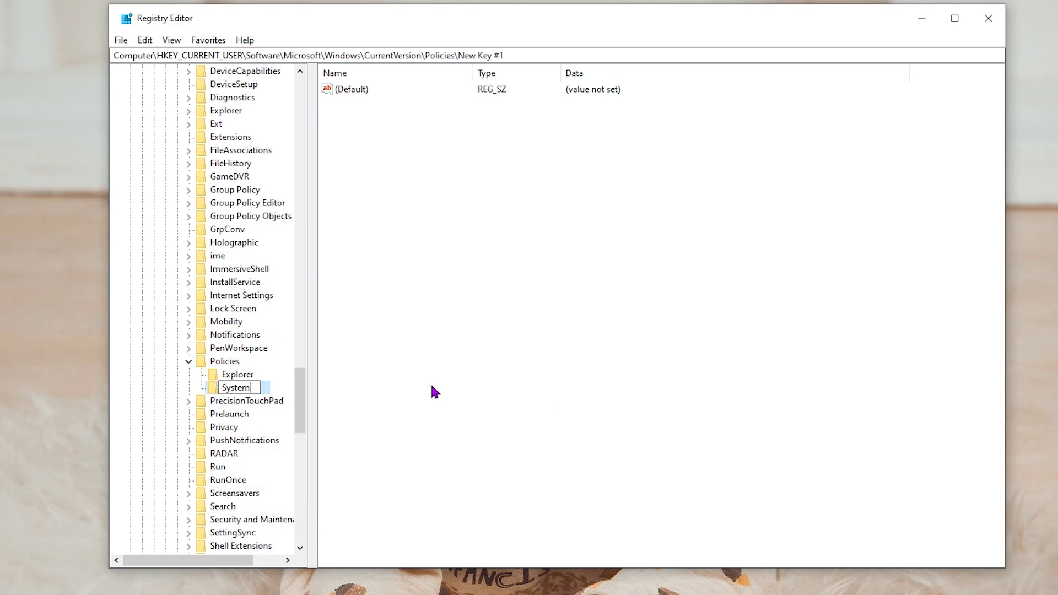
key("Return")
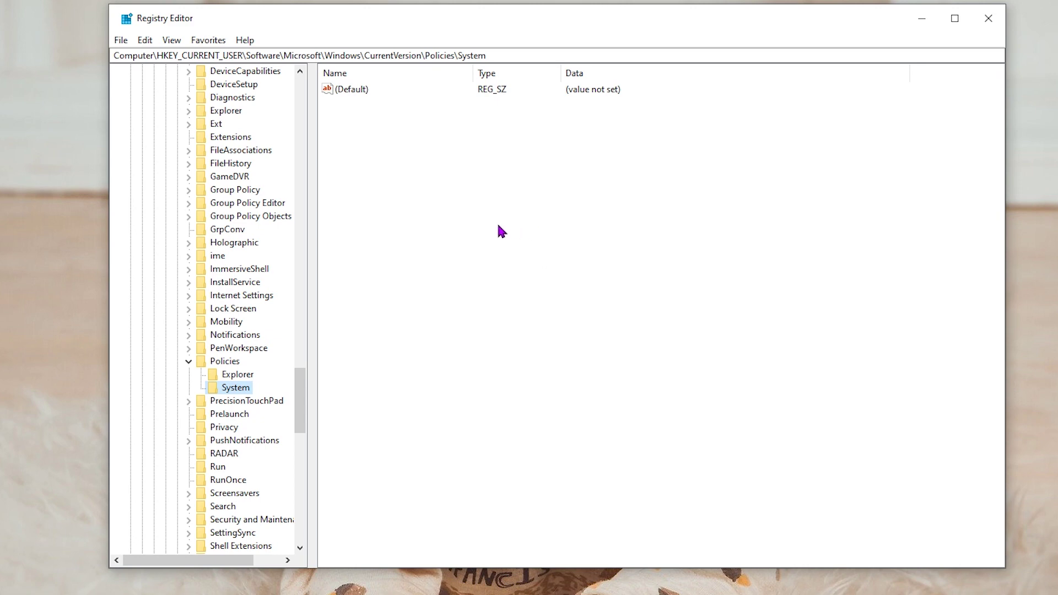
Create a new string value named Wallpaper in the System key.
right_click(424, 193)
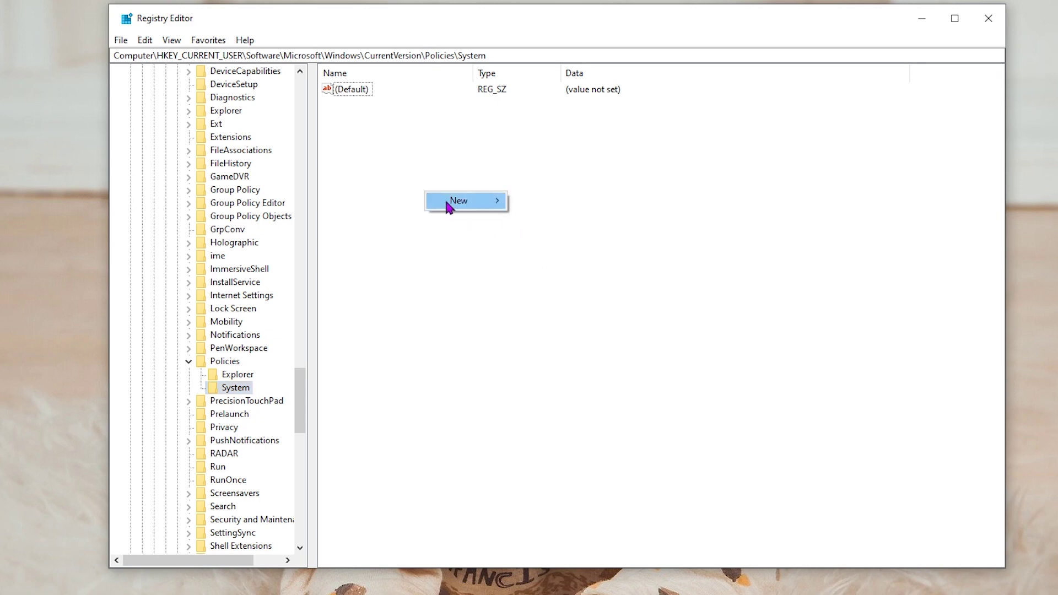
mouse_move(449, 200)
left_click(558, 221)
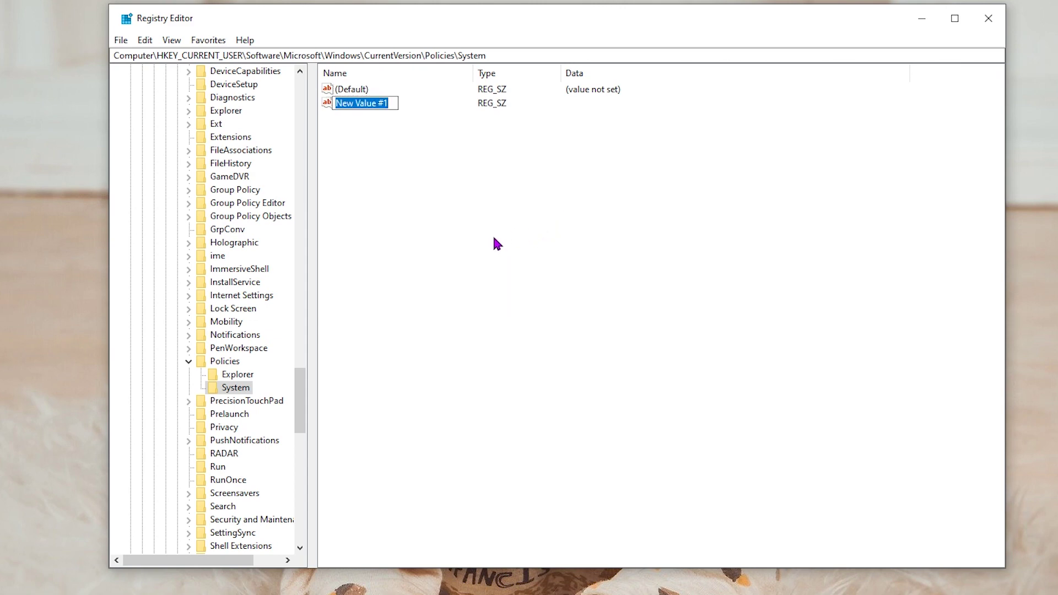
type("Wa")
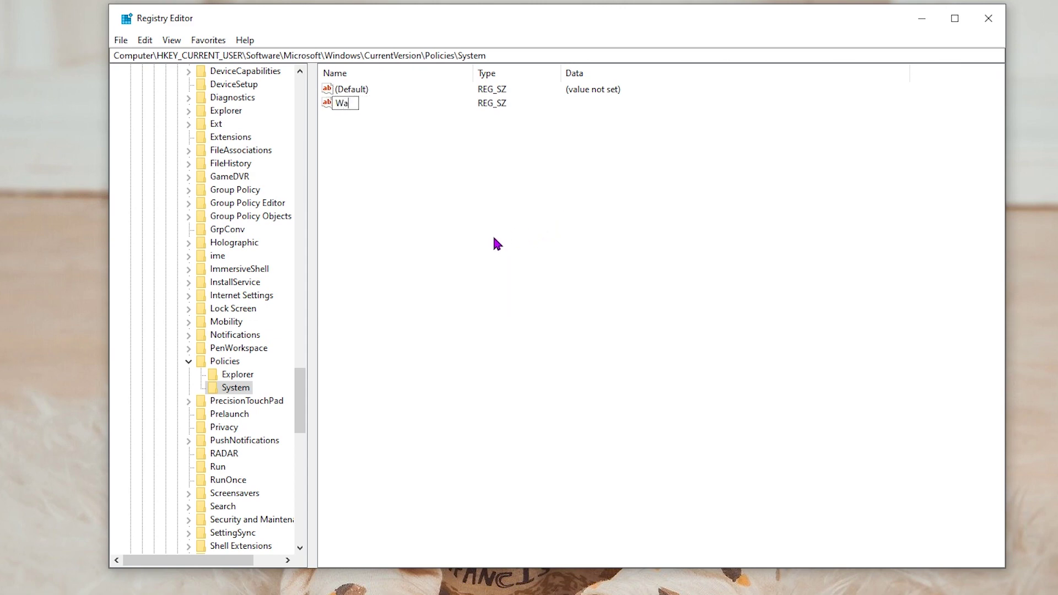
type("llpaper")
key("Return")
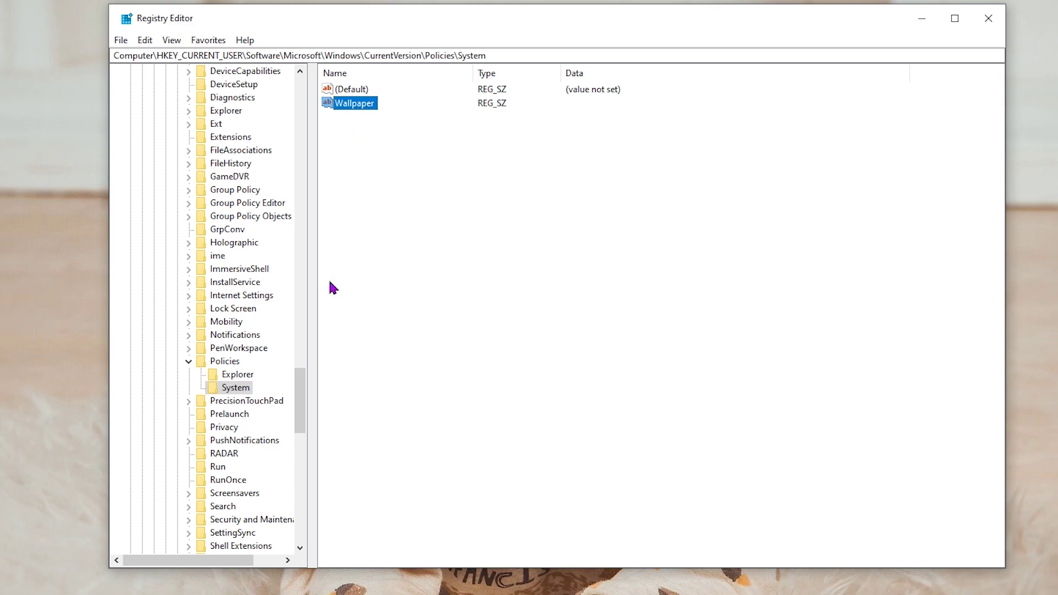
Open the Wallpaper value for editing and copy the file path of scotland-4738257_1920 from the Pictures folder in File Explorer.
double_click(350, 103)
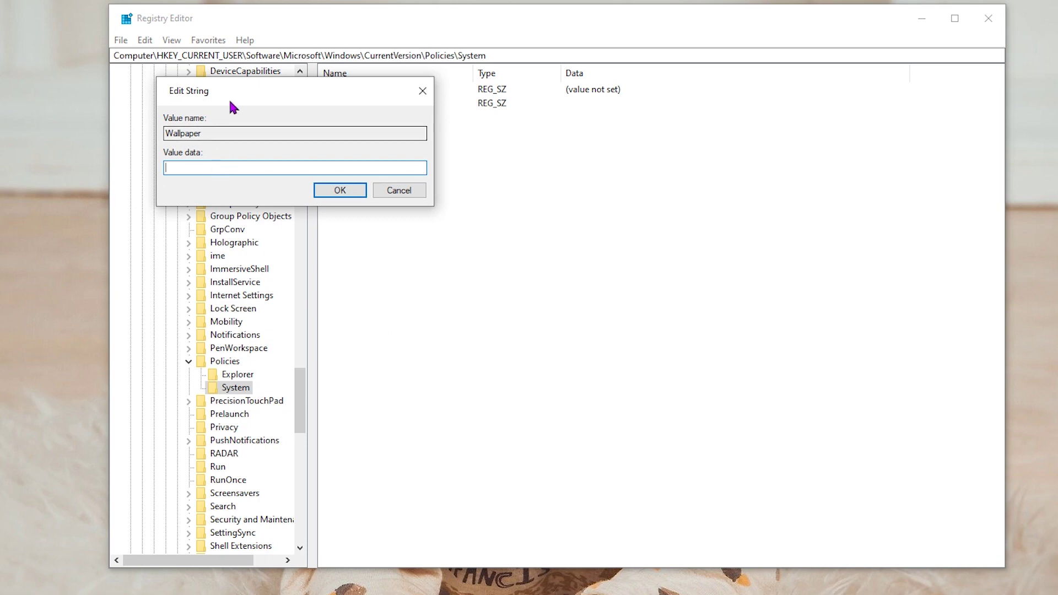
left_click_drag(230, 101, 373, 145)
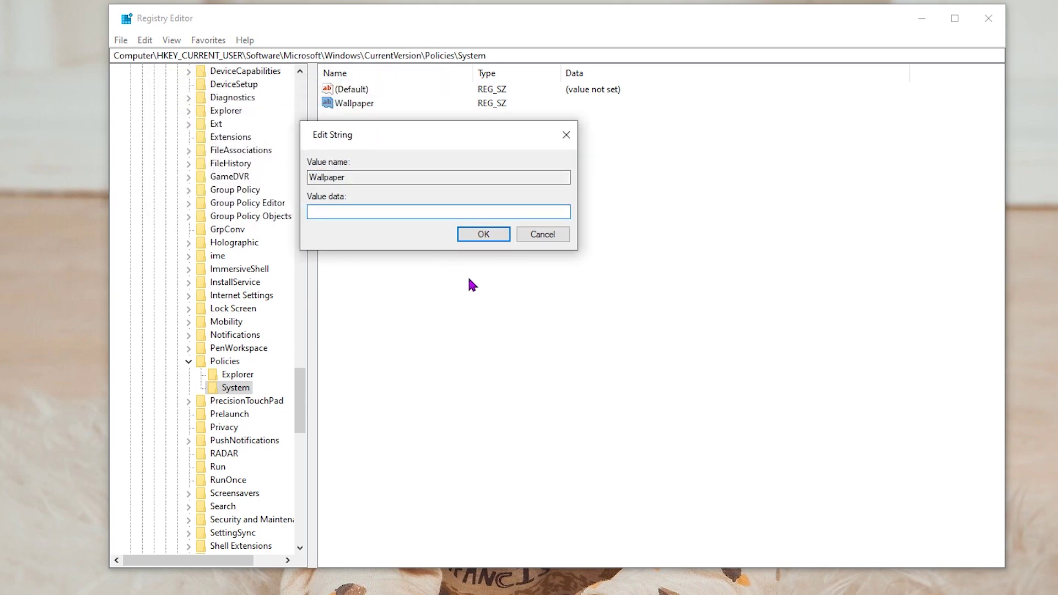
left_click(190, 593)
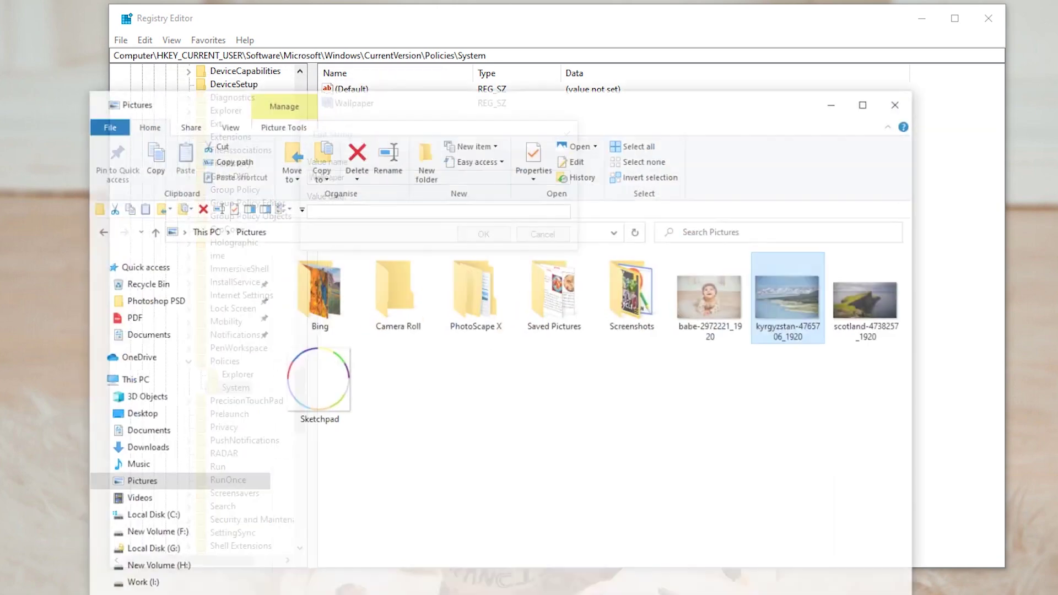
left_click(904, 355)
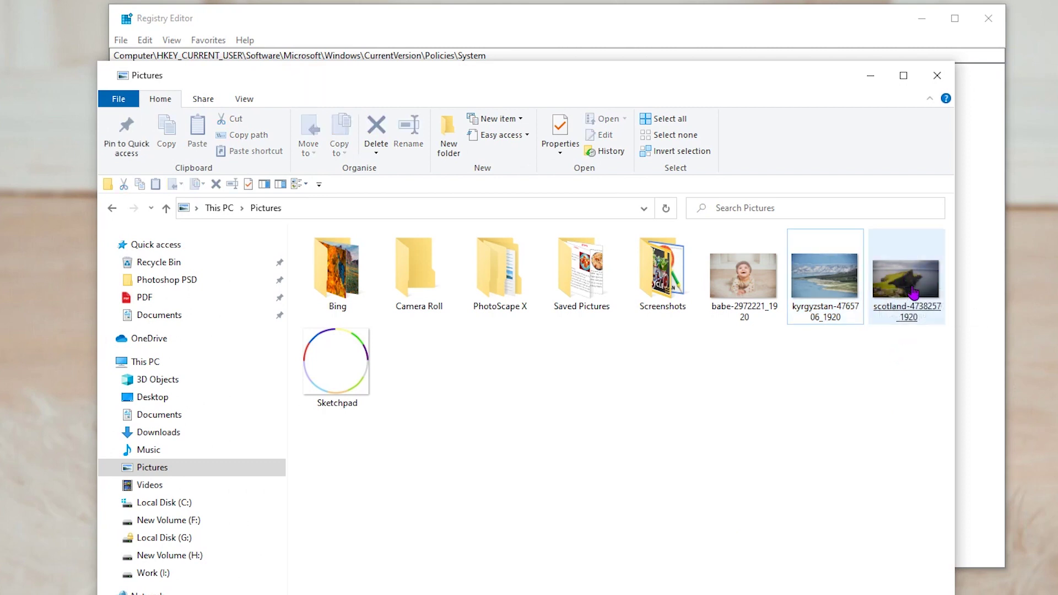
left_click(912, 294)
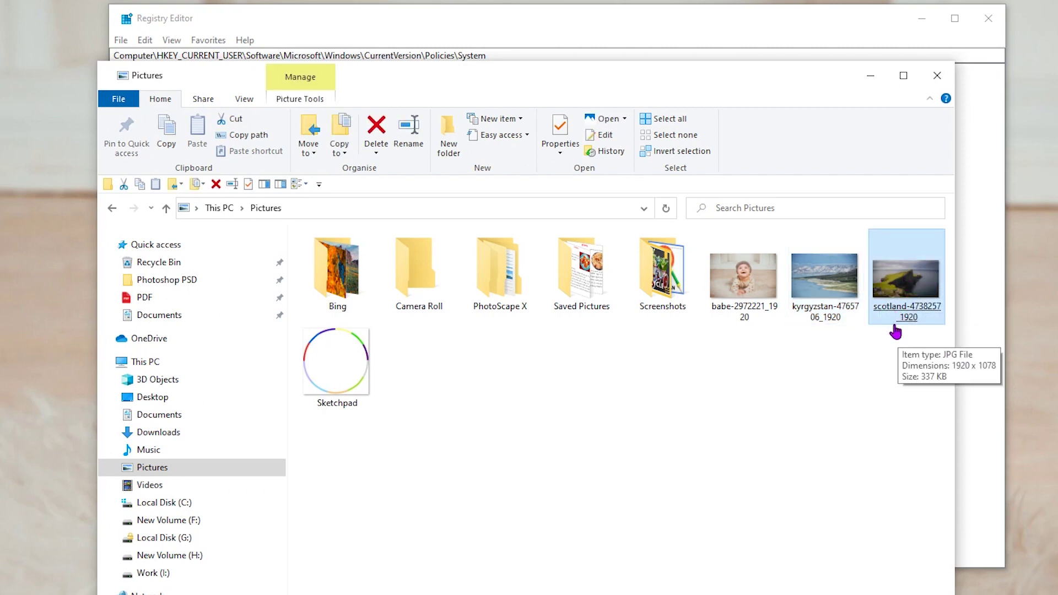
left_click(238, 138)
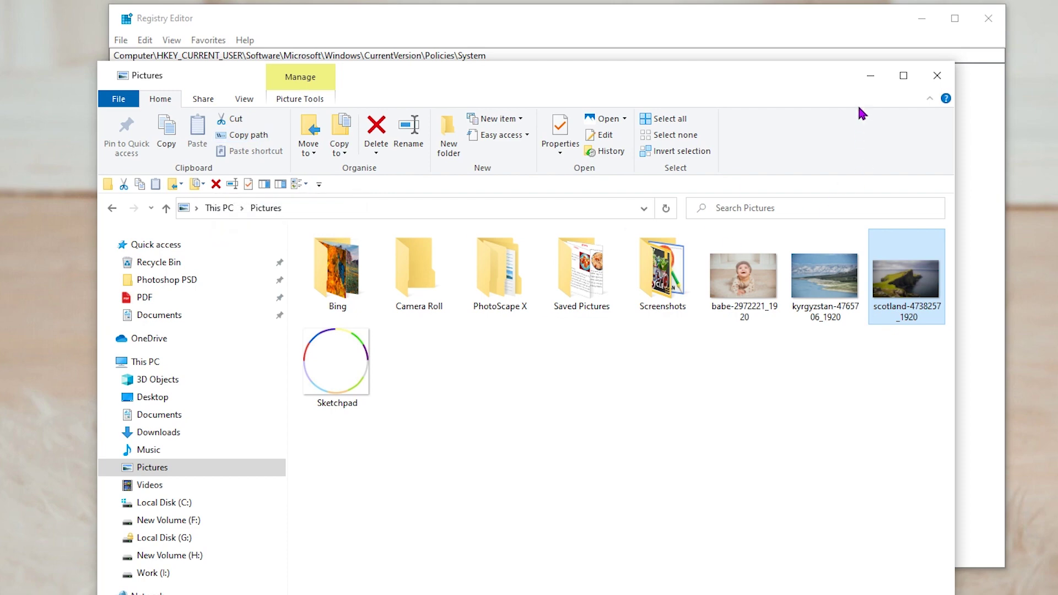
left_click(870, 75)
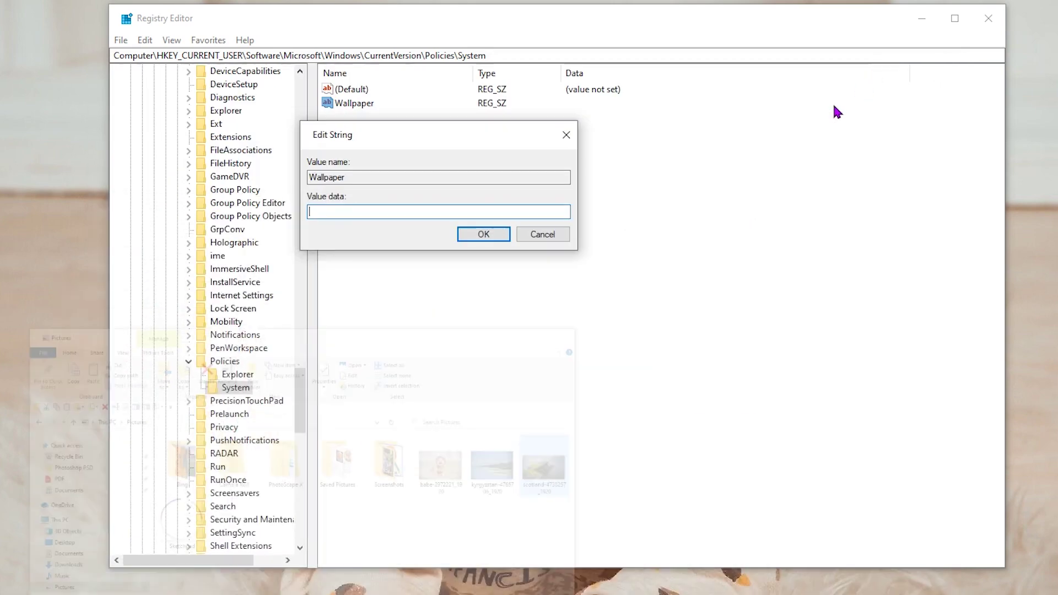
Set the Wallpaper value data to C:\Users\new\Pictures\scotland-4738257_1920.jpg, pasted without its quotation marks.
right_click(328, 211)
left_click(358, 274)
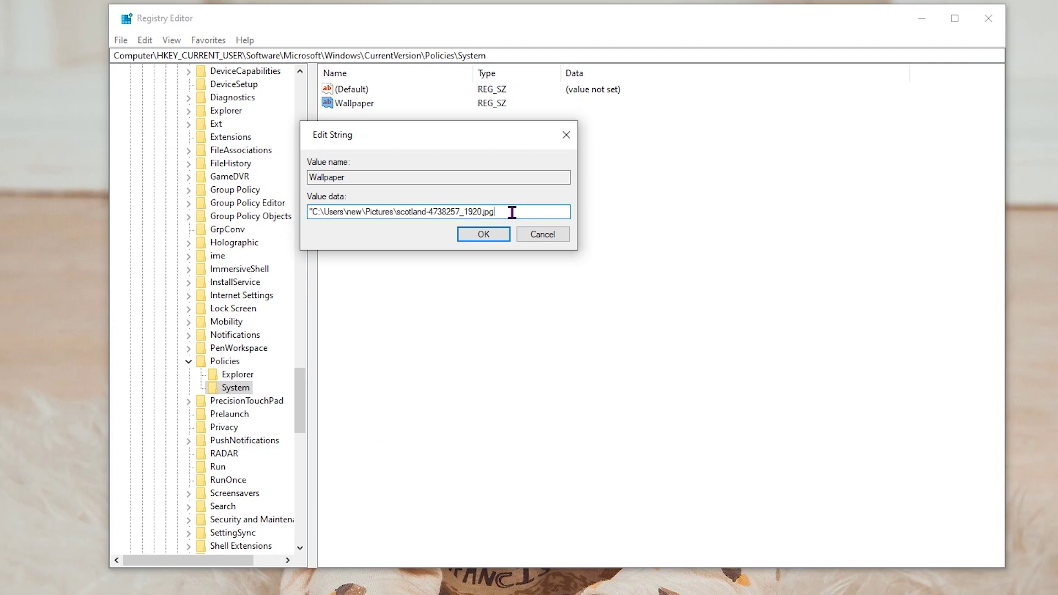
key("Delete")
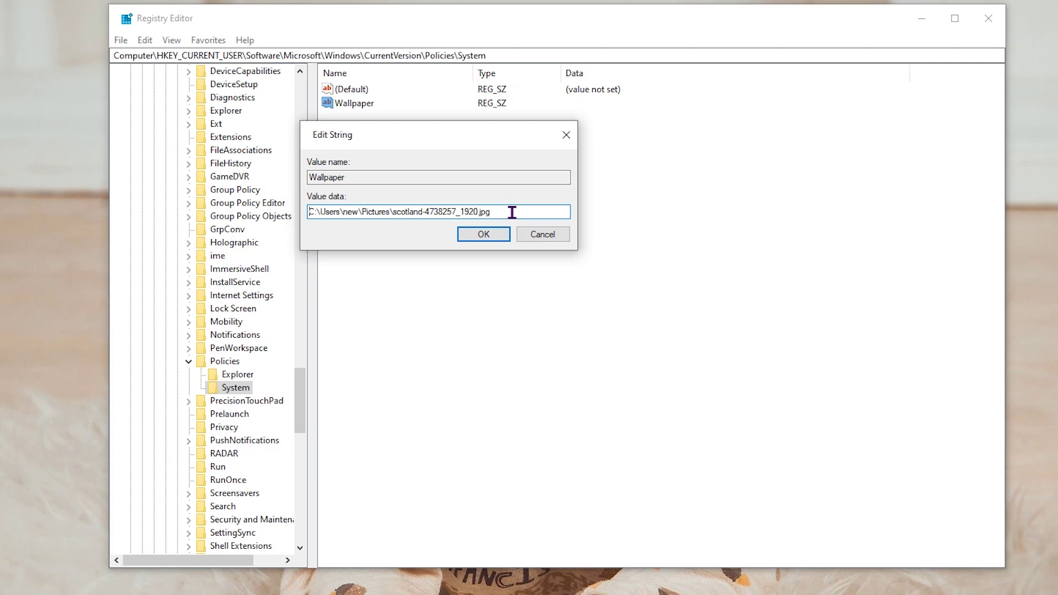
left_click(483, 234)
left_click(414, 186)
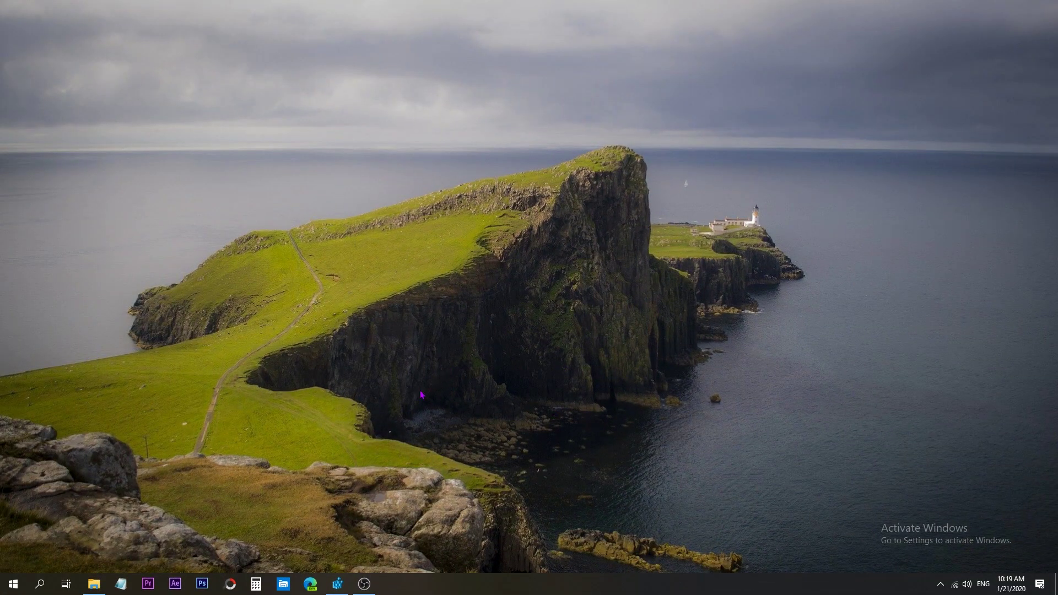
Try to set the picture babe-2972221_1920 from the Pictures folder as the desktop background.
left_click(95, 579)
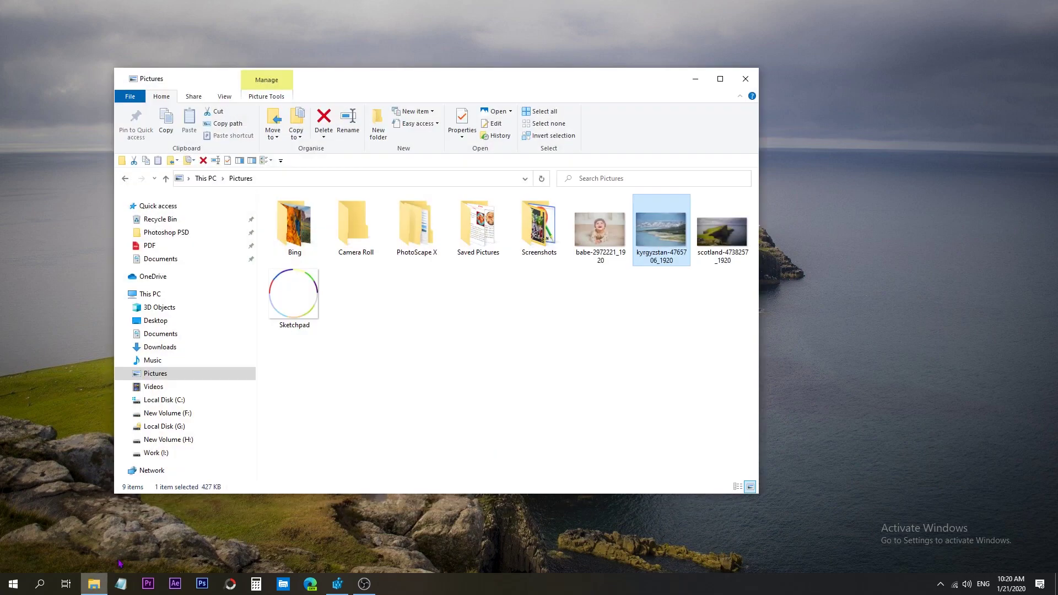
left_click(600, 241)
right_click(595, 214)
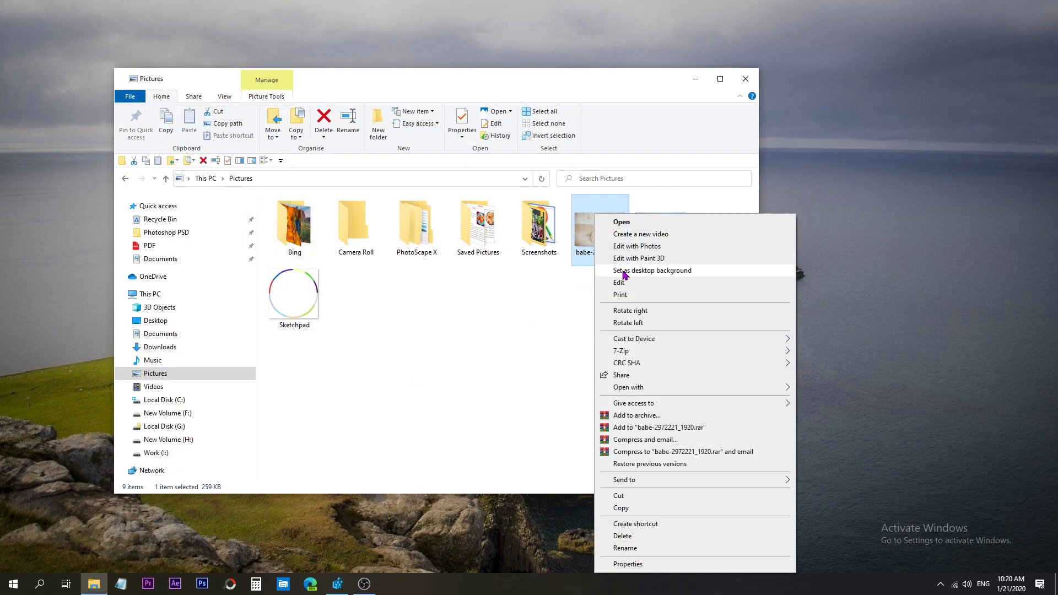
key("Escape")
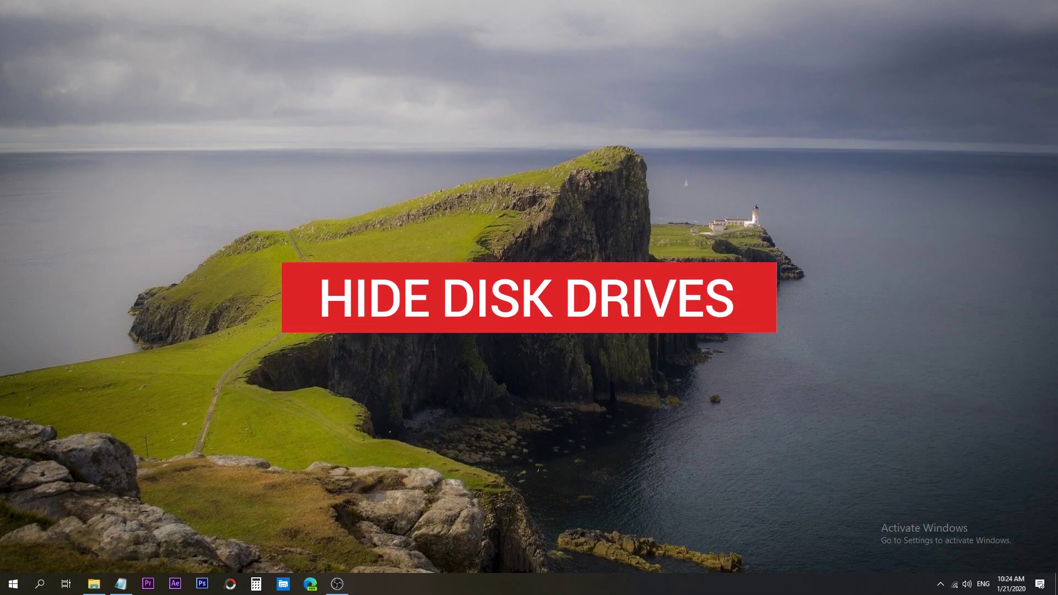
Check the drives listed under This PC in File Explorer, minimize the window, and open Registry Editor.
left_click(93, 583)
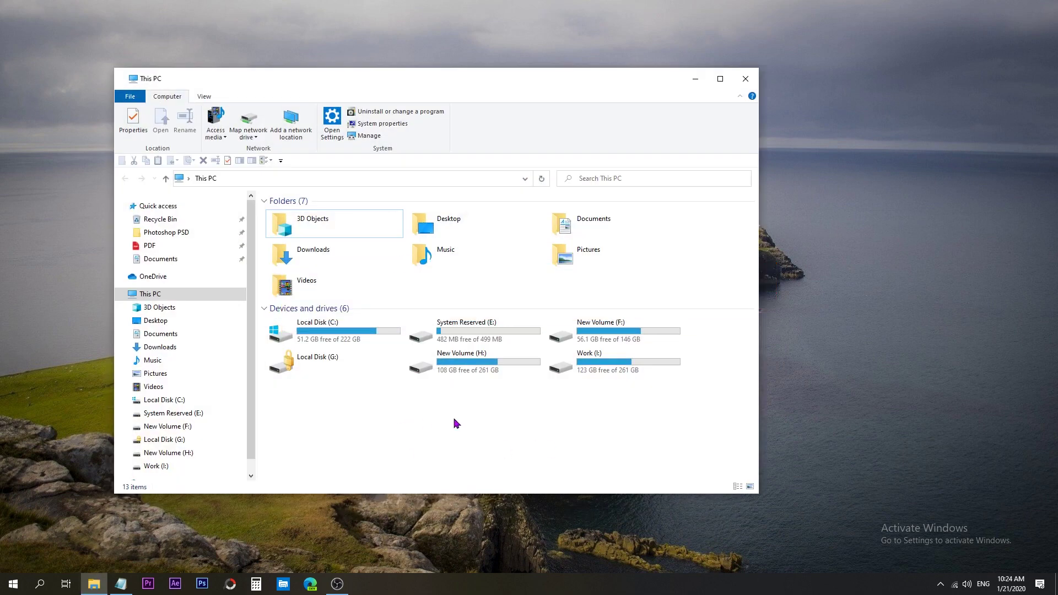
left_click(695, 78)
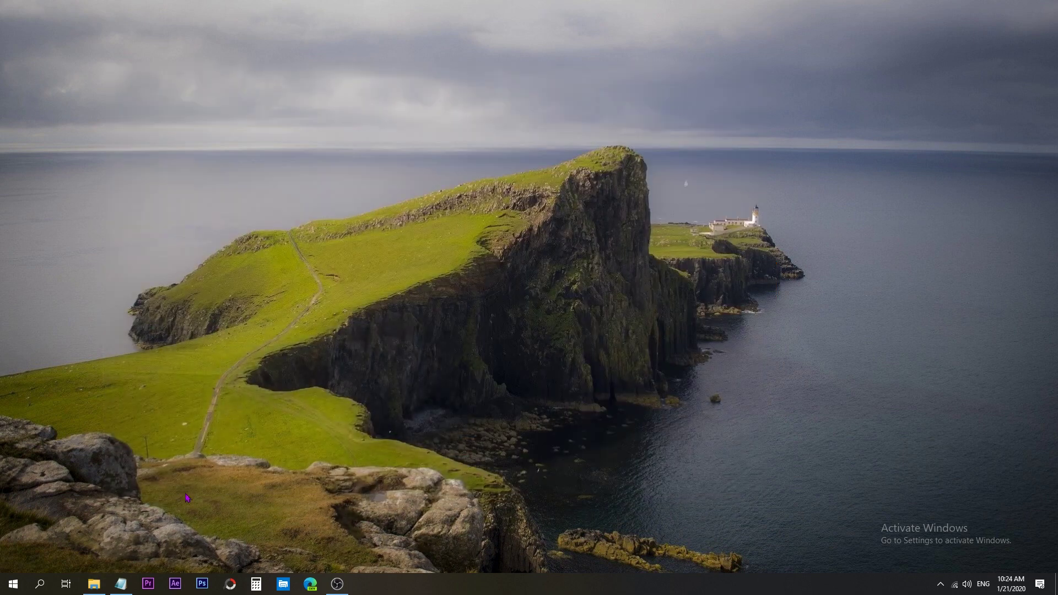
left_click(12, 583)
type("re")
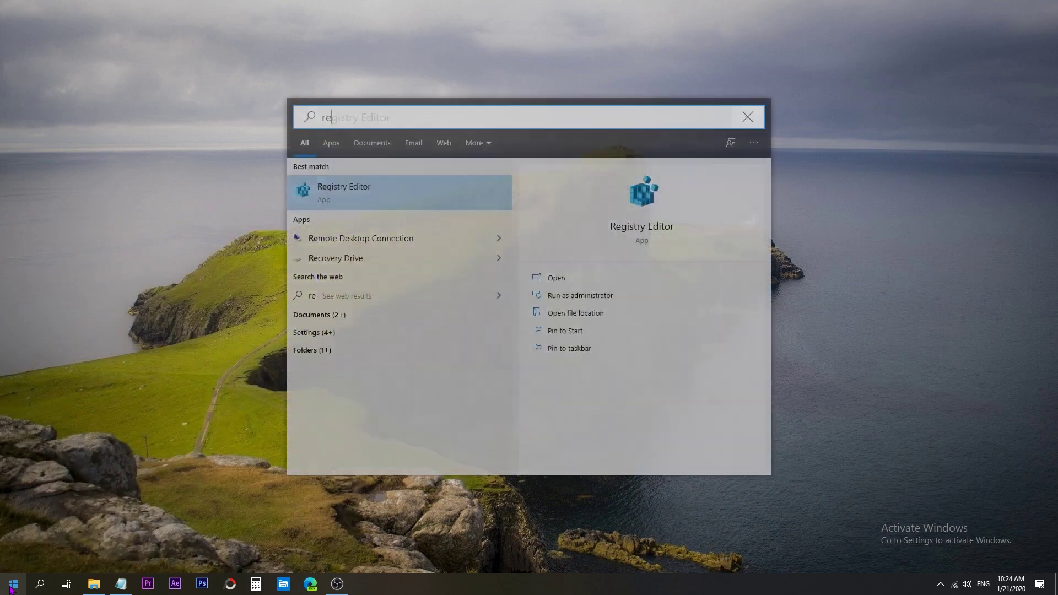
left_click(345, 203)
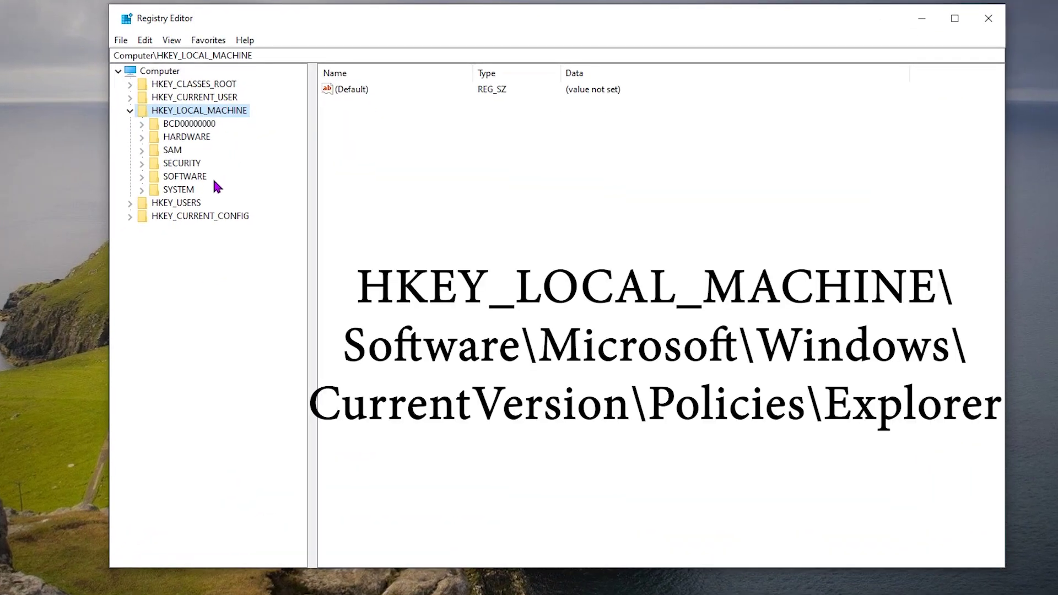
Select the Explorer key under HKEY_LOCAL_MACHINE\SOFTWARE\Microsoft\Windows\CurrentVersion\Policies.
left_click(142, 178)
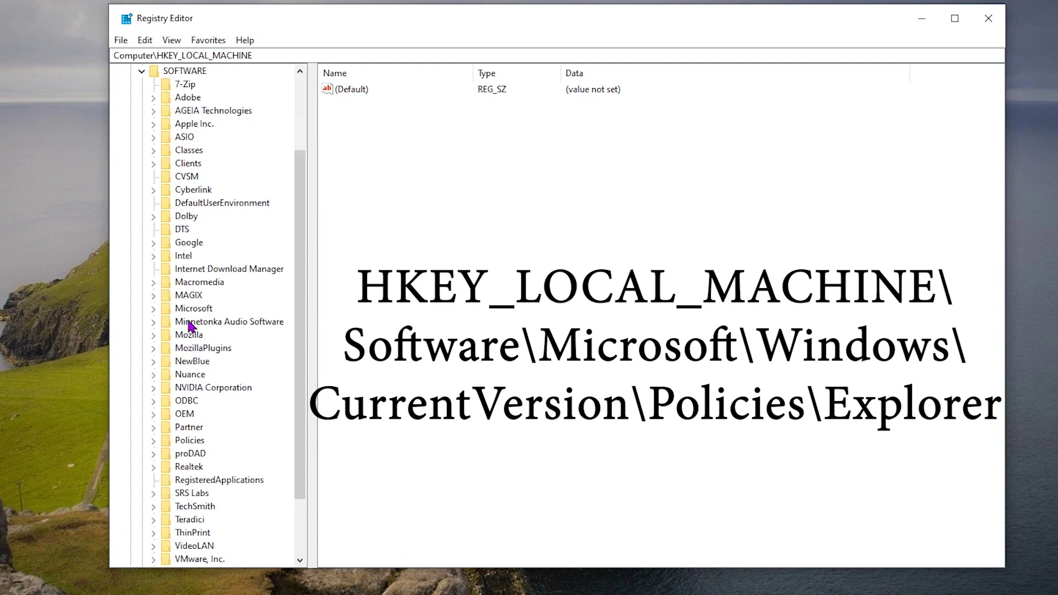
left_click(154, 310)
key("w")
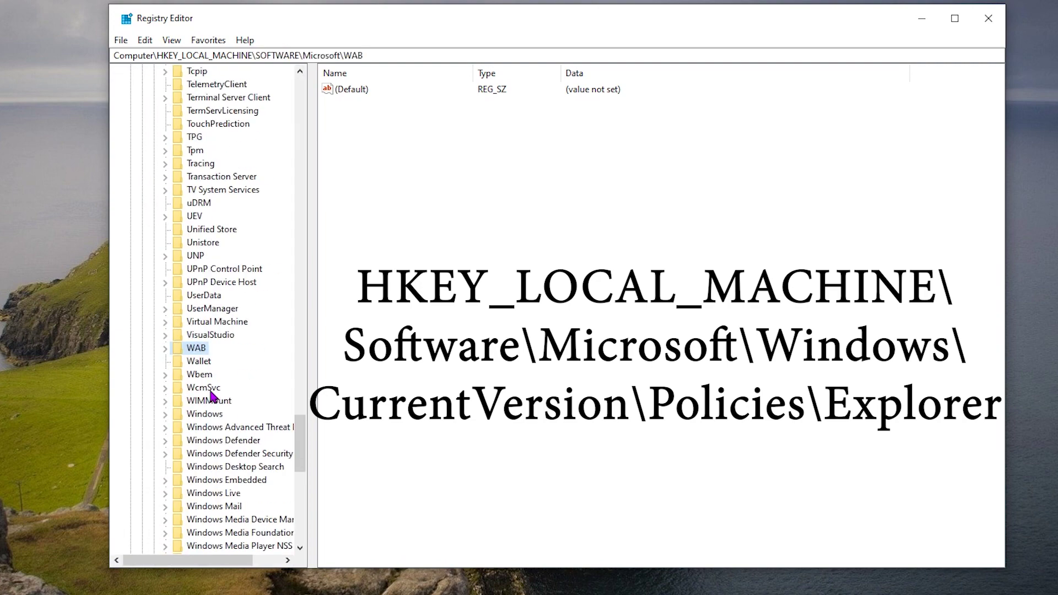
left_click(165, 415)
left_click(177, 353)
key("p")
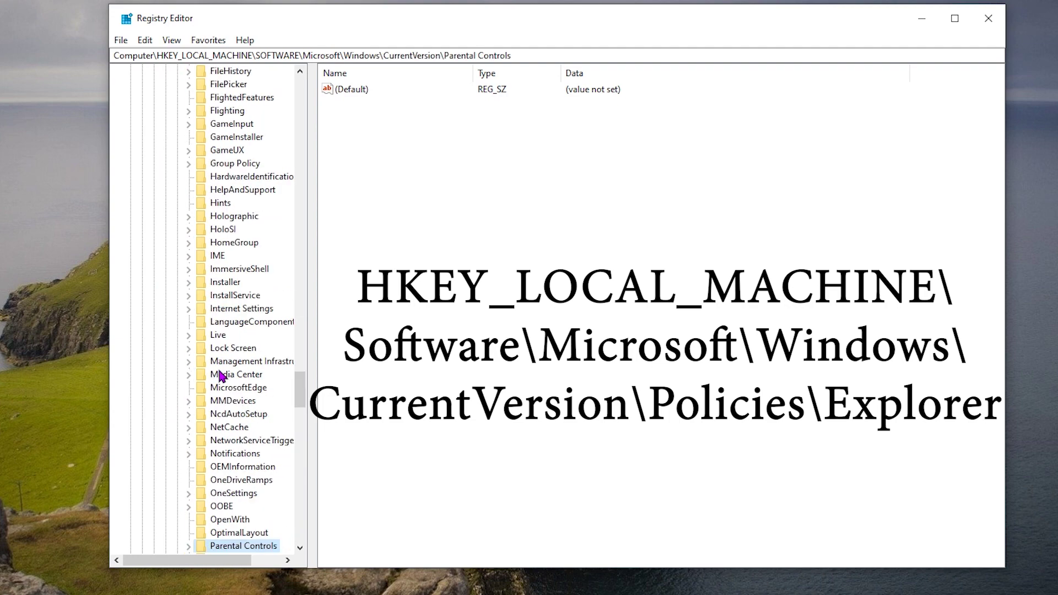
scroll(220, 376, "down", 8)
left_click(188, 296)
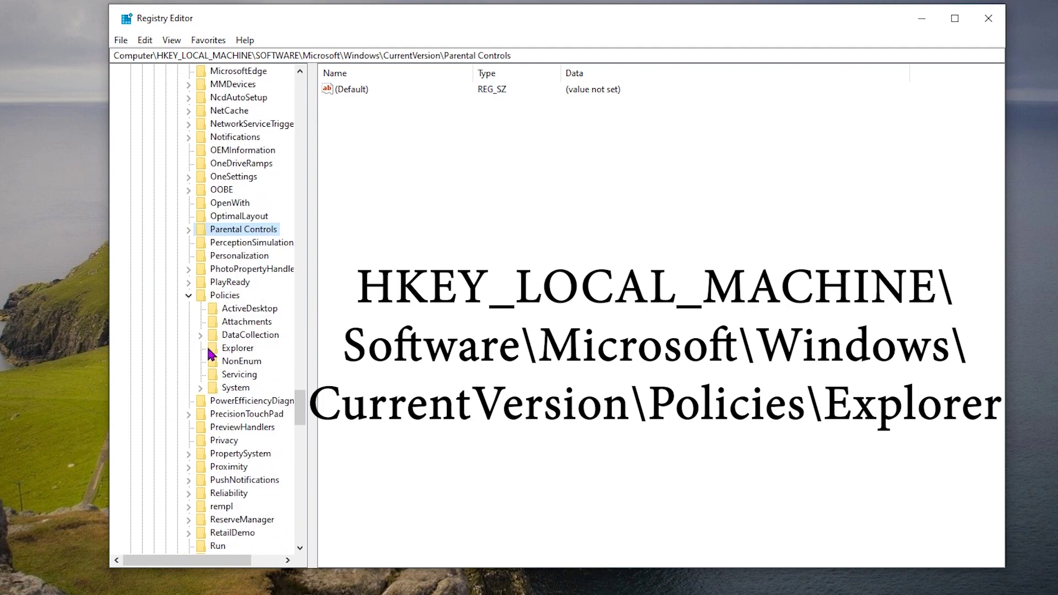
left_click(237, 349)
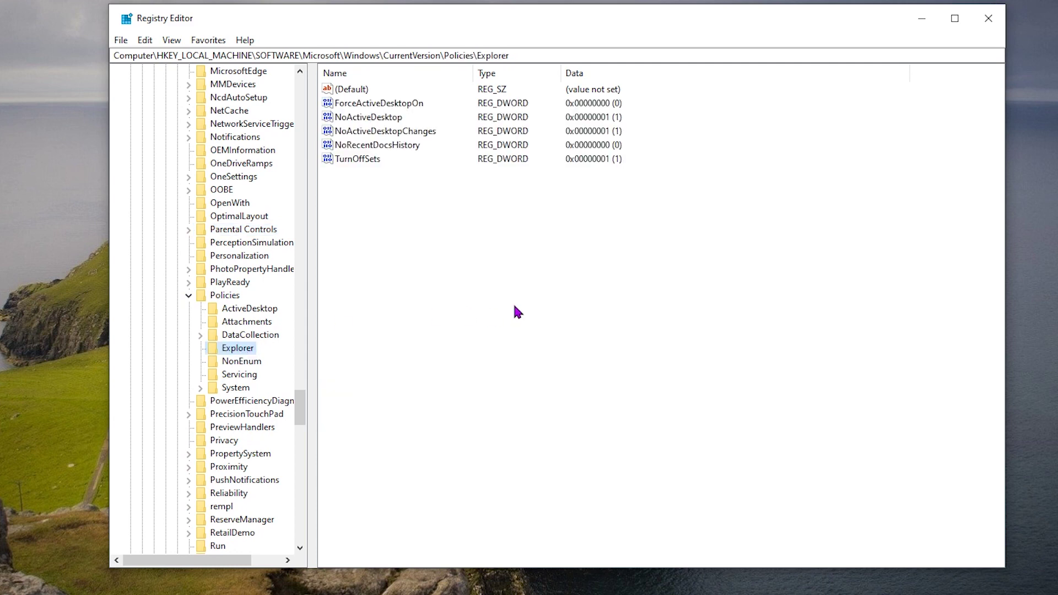
Create a new DWORD (32-bit) value named NoDrives in the Explorer key.
right_click(387, 214)
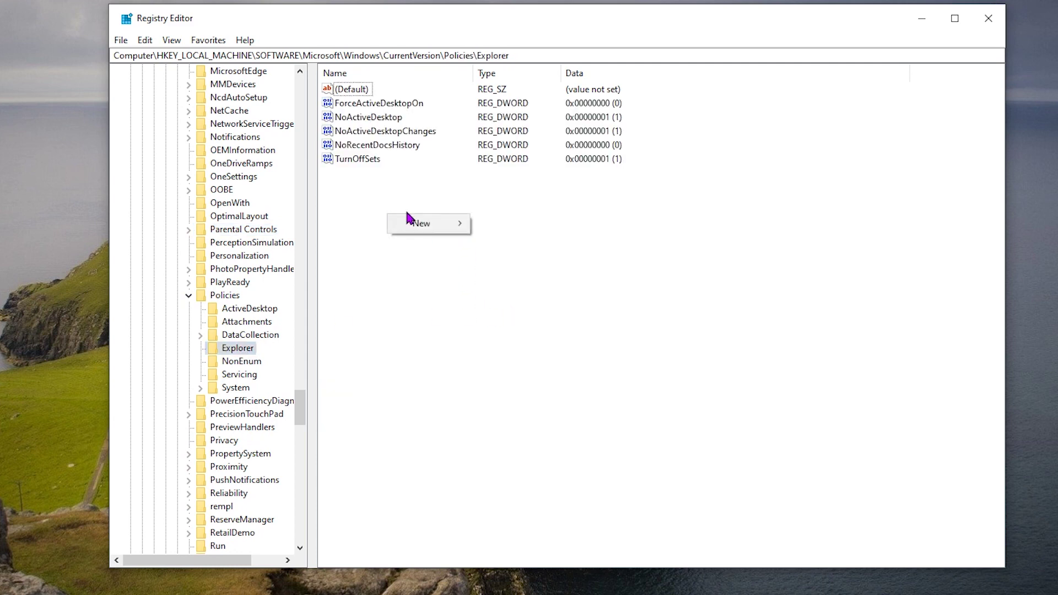
mouse_move(436, 223)
left_click(517, 277)
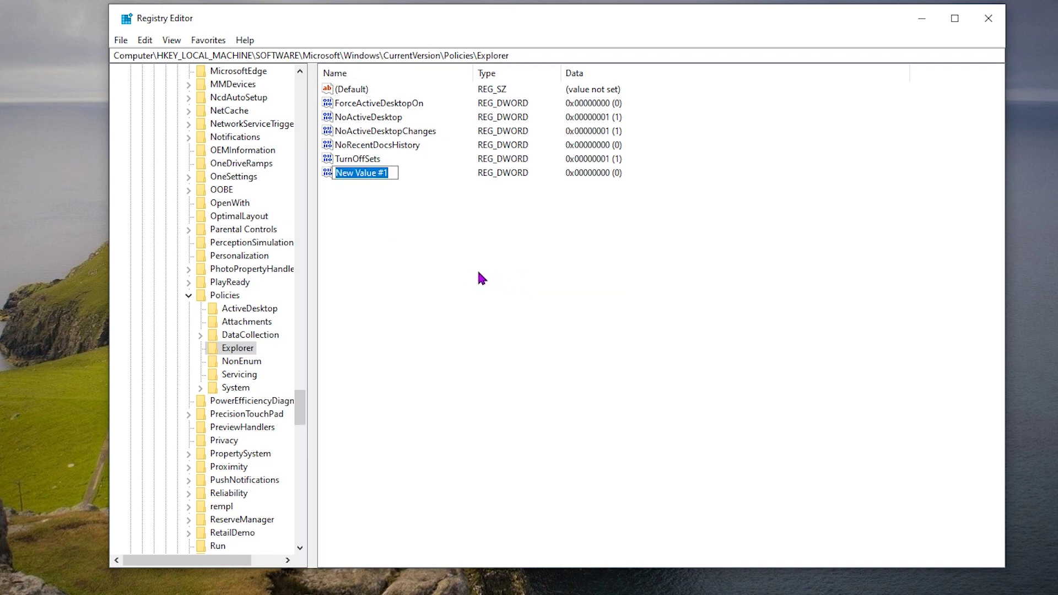
type("N")
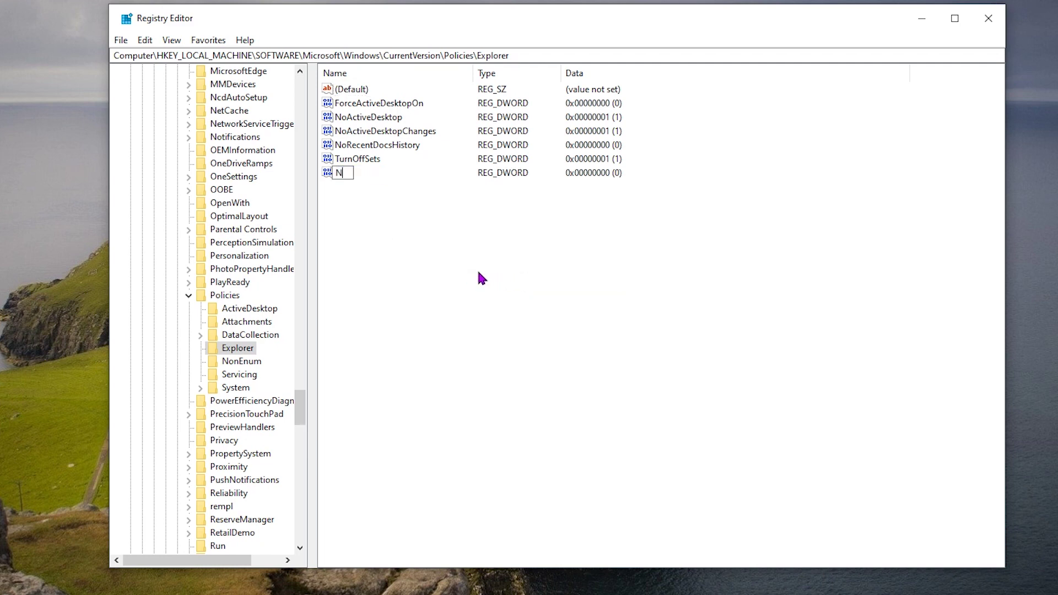
type("oDrives")
key("Return")
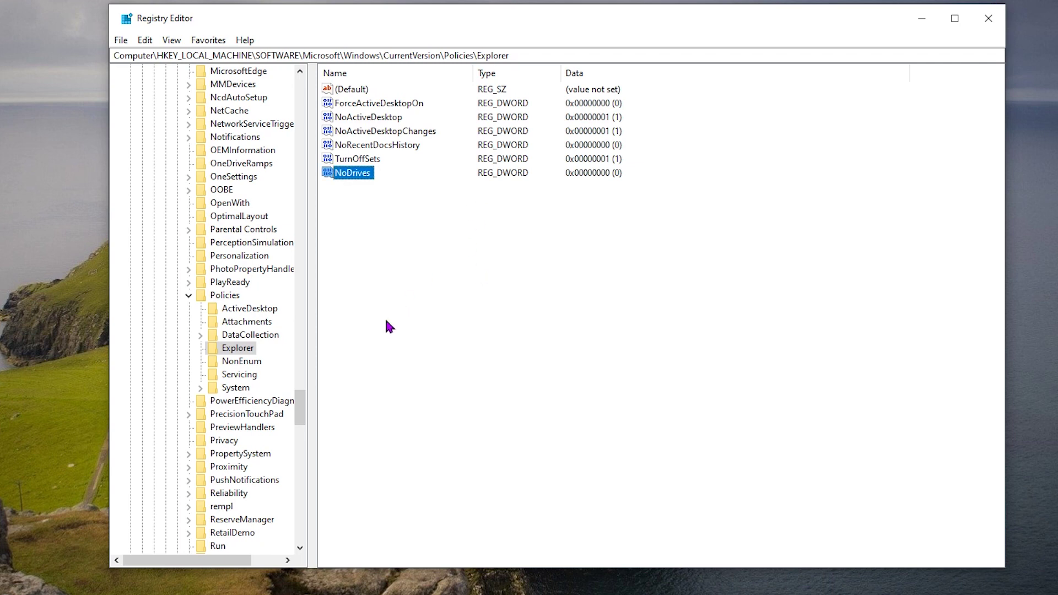
Compare the drives in This PC with the drive letters list in Notepad to find the number for drive E, and minimize both windows.
key("super+e")
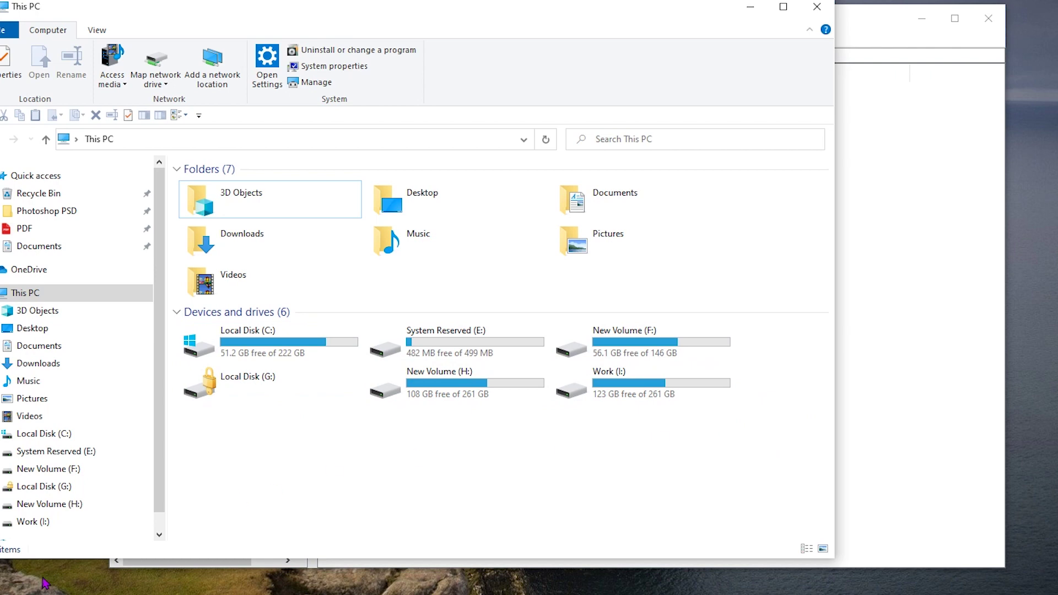
left_click(13, 592)
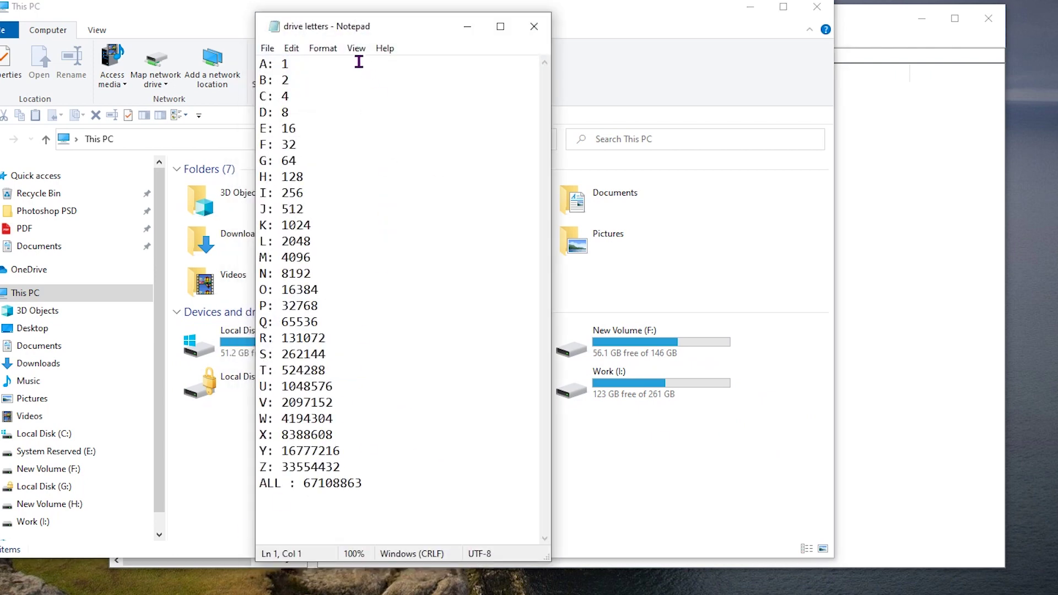
left_click(467, 26)
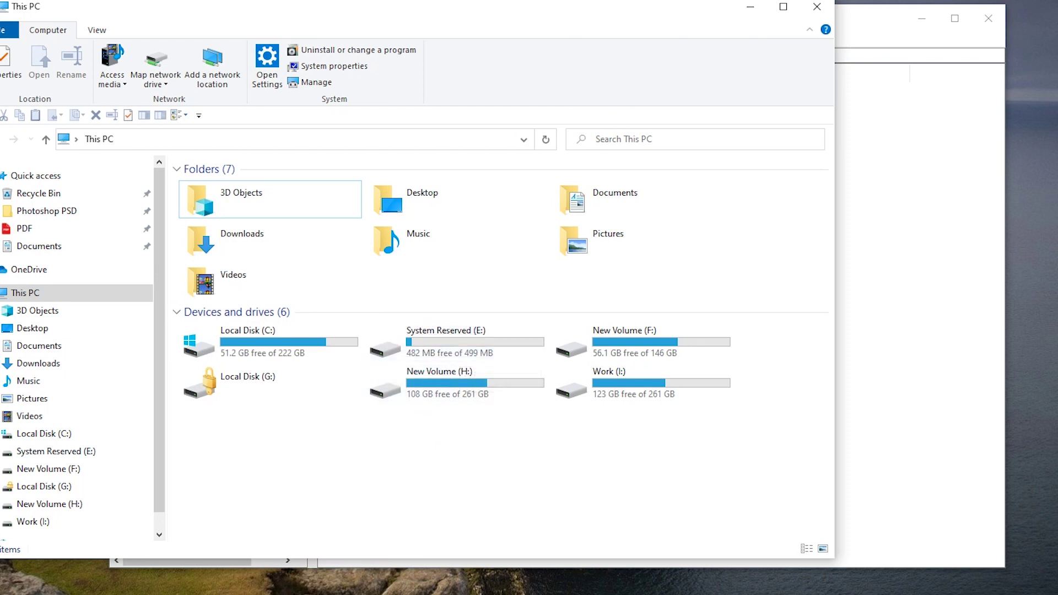
left_click(14, 593)
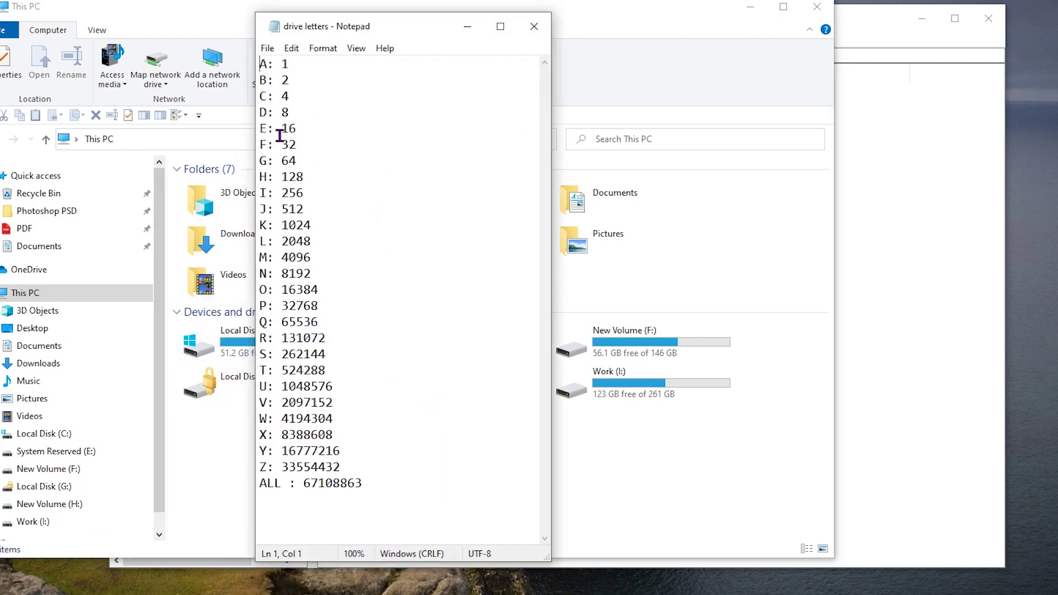
left_click(467, 26)
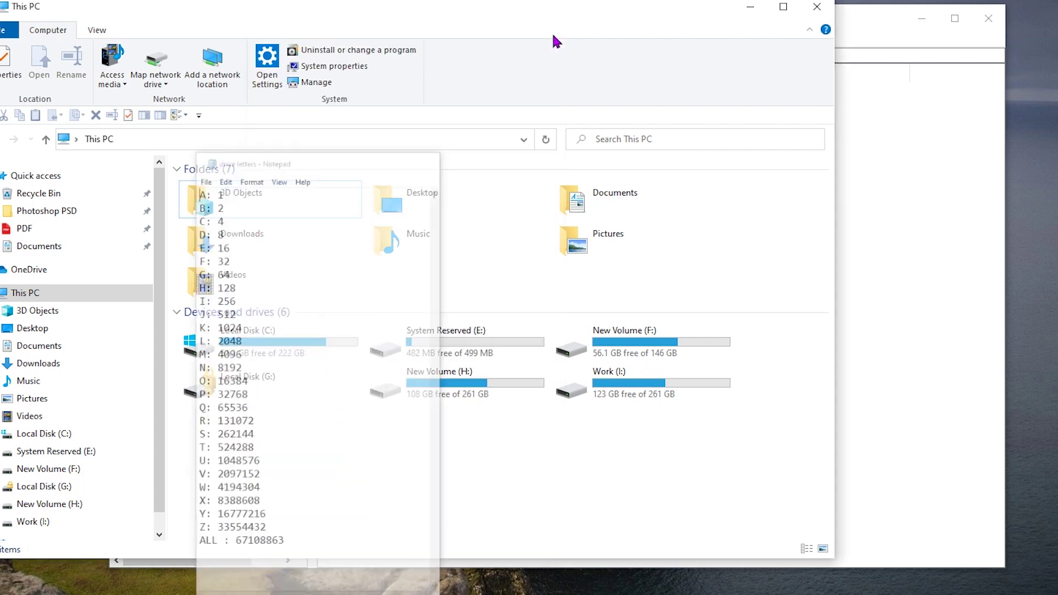
left_click(749, 10)
Set the NoDrives value data to 16 in decimal base, and return to Registry Editor after checking This PC.
double_click(354, 174)
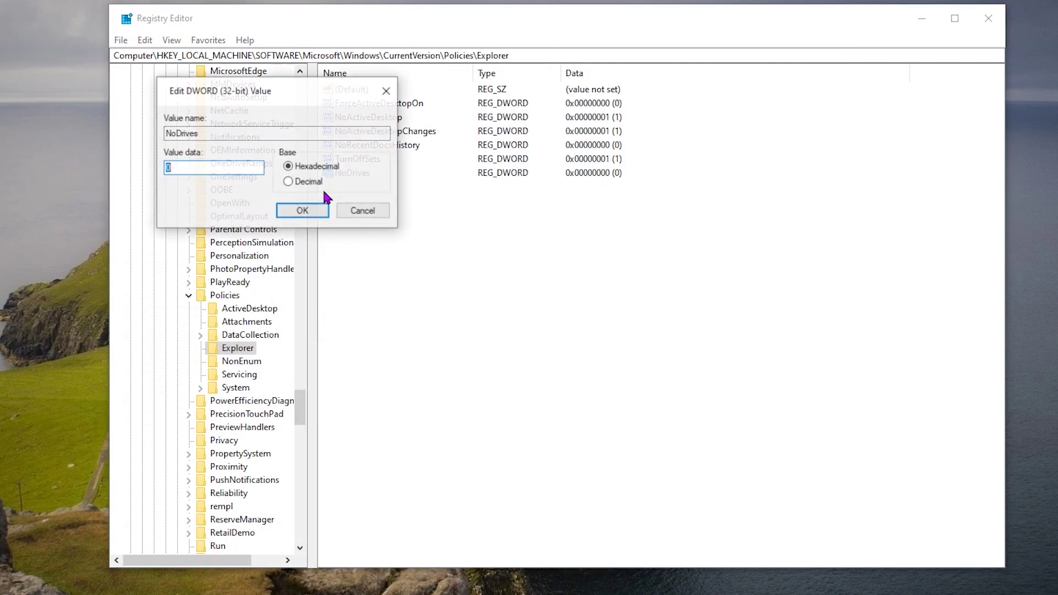
left_click(290, 182)
double_click(181, 170)
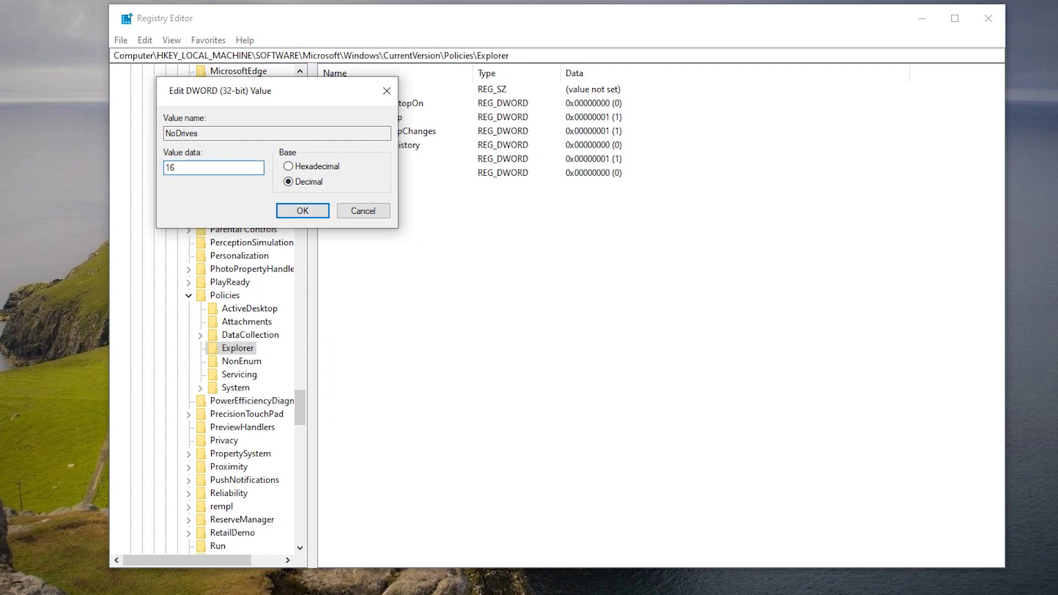
left_click(309, 215)
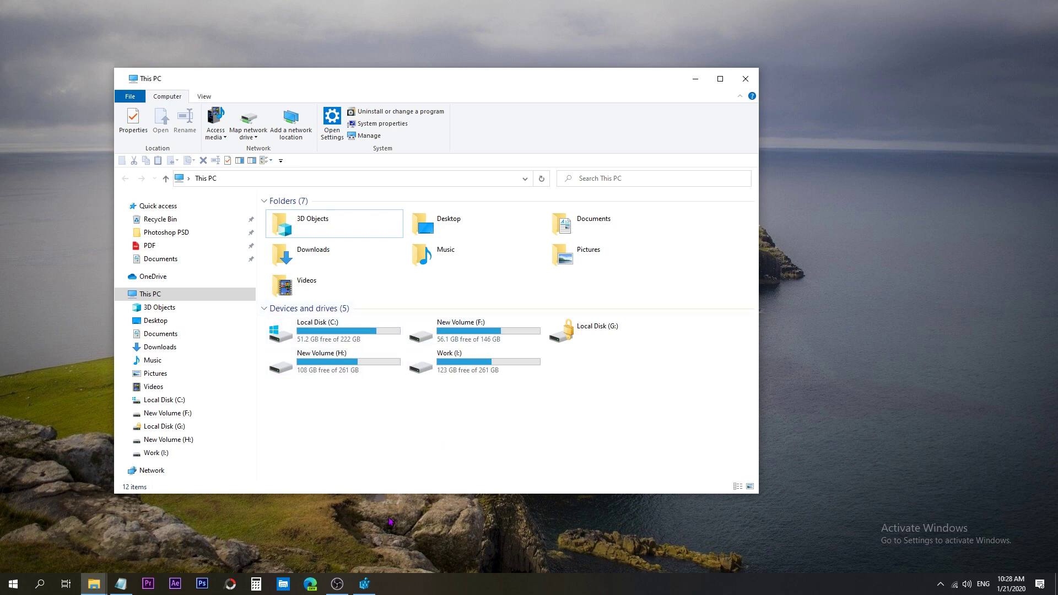
left_click(364, 584)
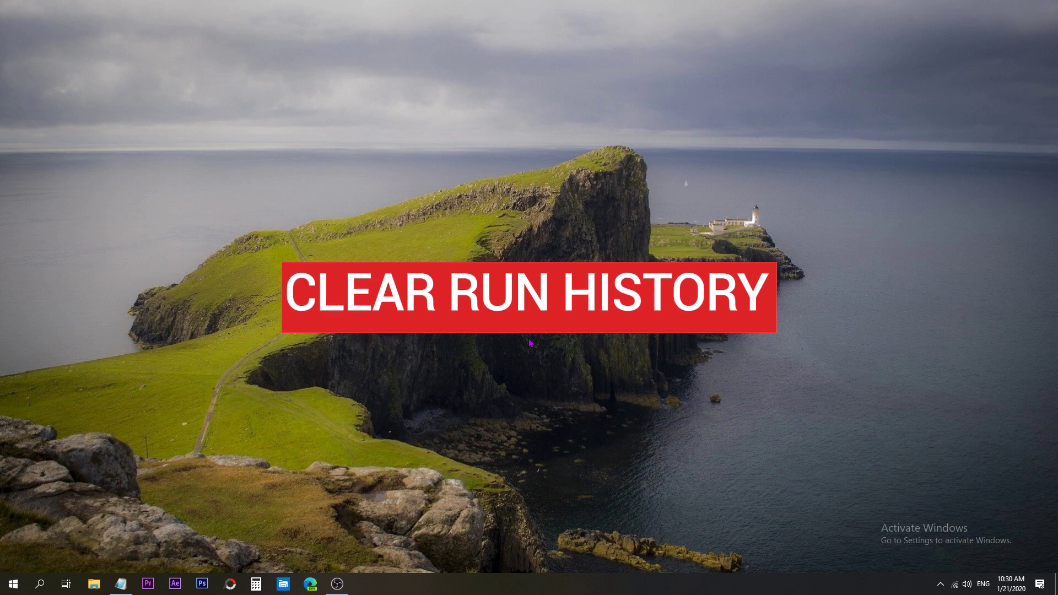
View the command history in the Run dialog and launch regedit from it.
key("super+r")
left_click(223, 512)
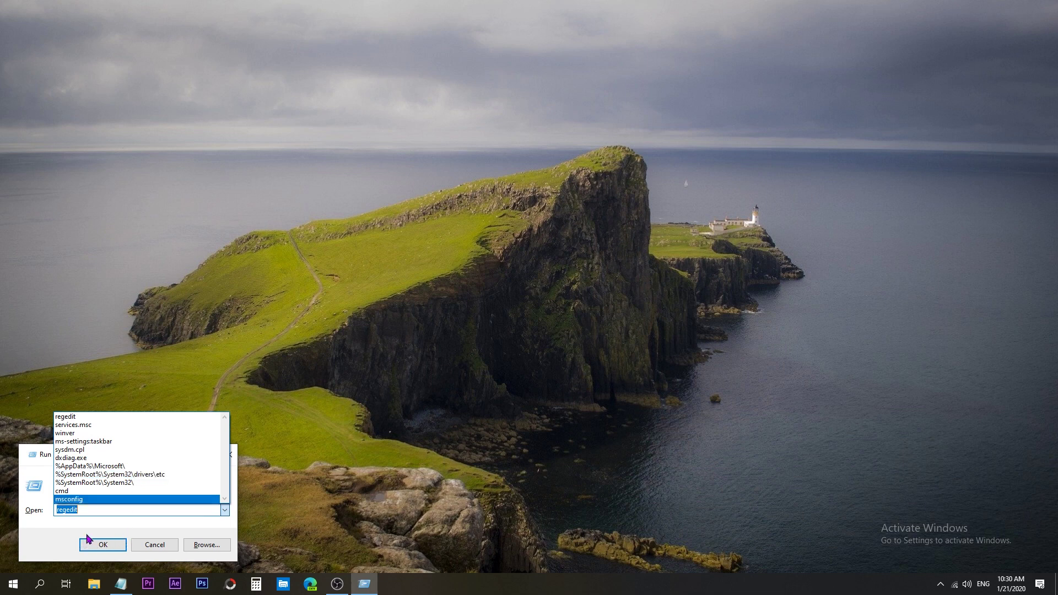
left_click(58, 541)
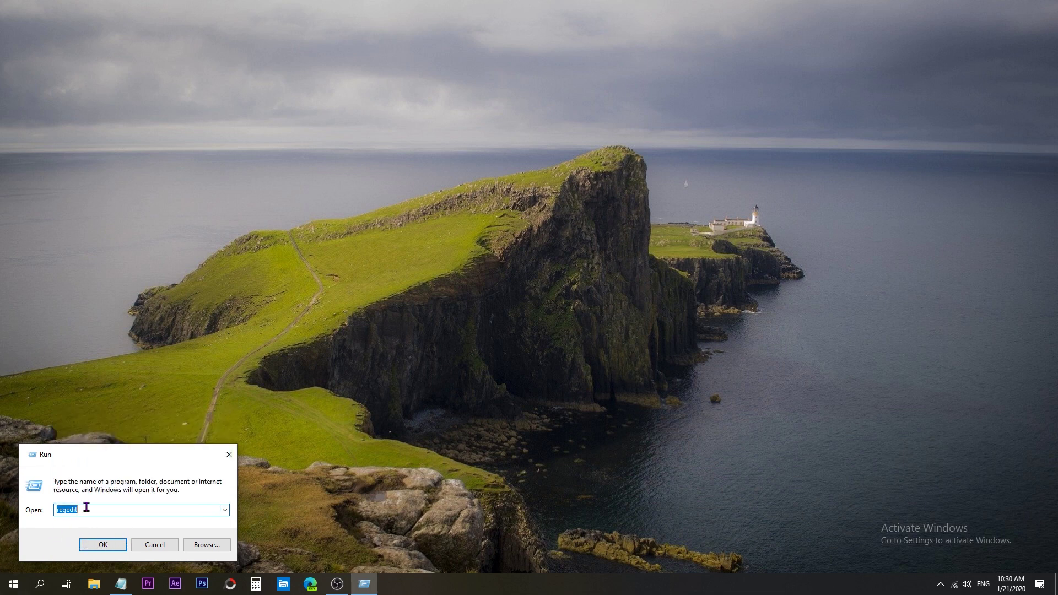
left_click(90, 545)
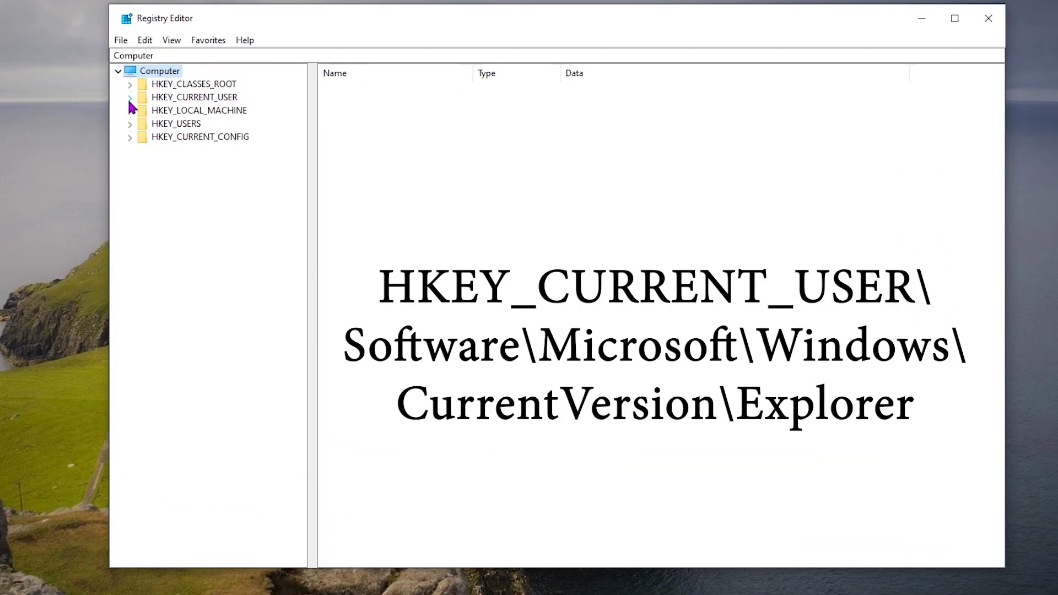
Expand the registry tree to the subkeys of HKEY_CURRENT_USER\Software\Microsoft\Windows\CurrentVersion\Explorer.
left_click(130, 99)
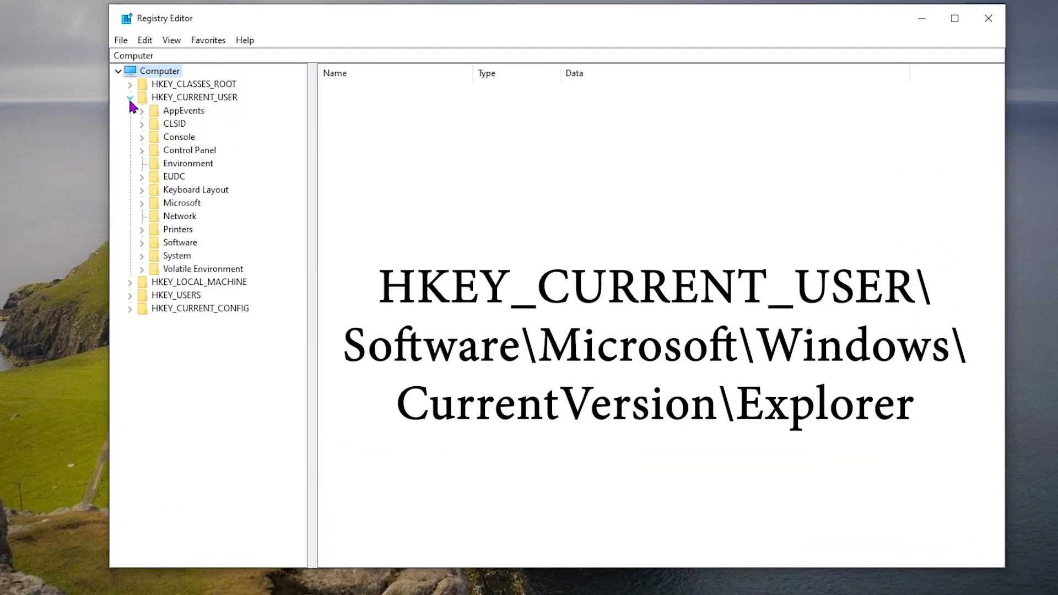
left_click(142, 243)
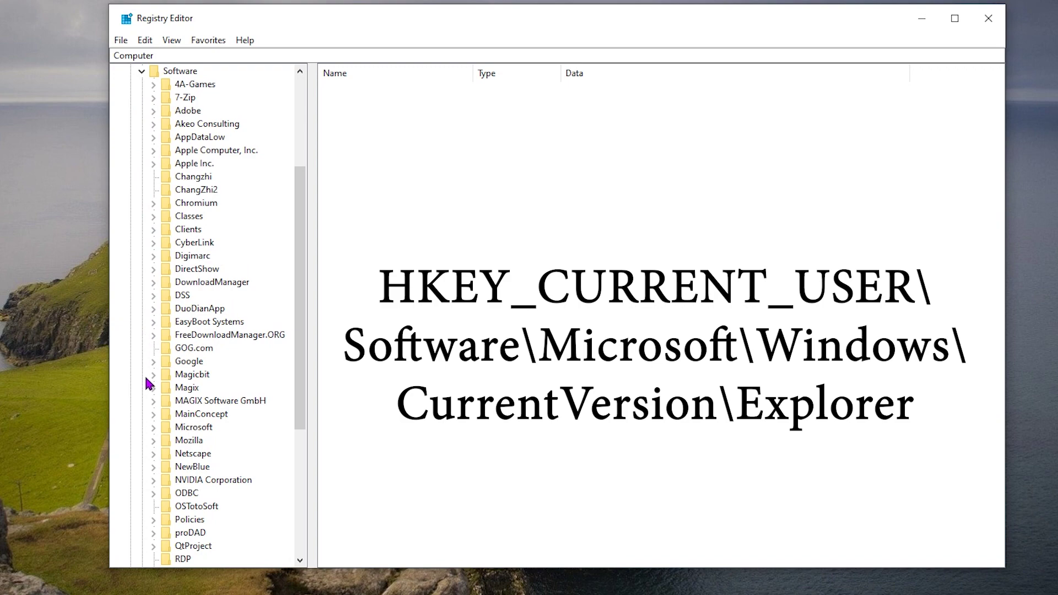
left_click(153, 427)
scroll(160, 413, "down", 14)
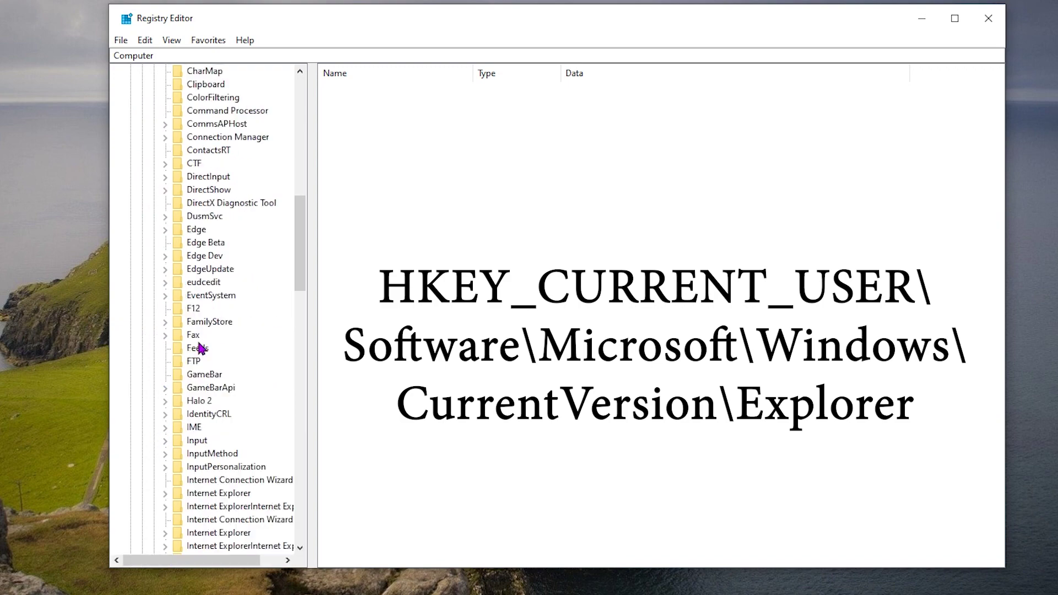
scroll(198, 343, "down", 6)
key("w")
scroll(198, 343, "down", 5)
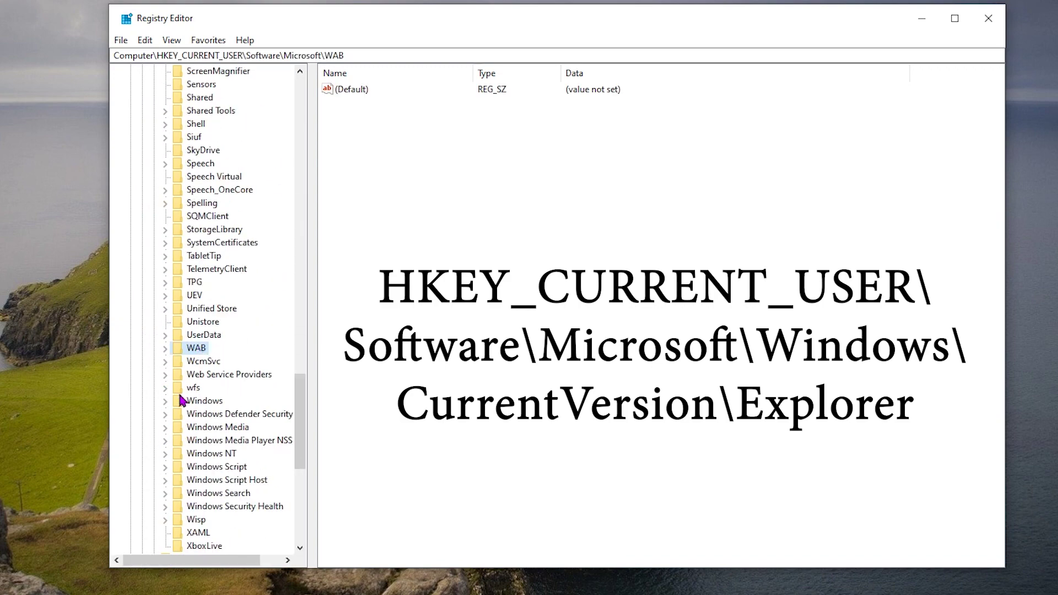
left_click(165, 402)
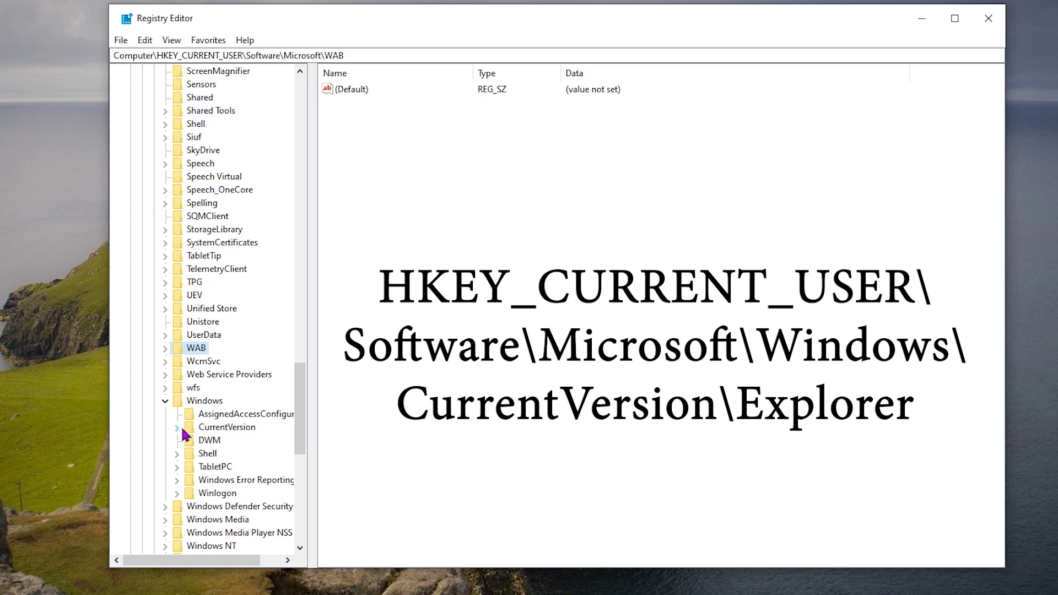
left_click(177, 429)
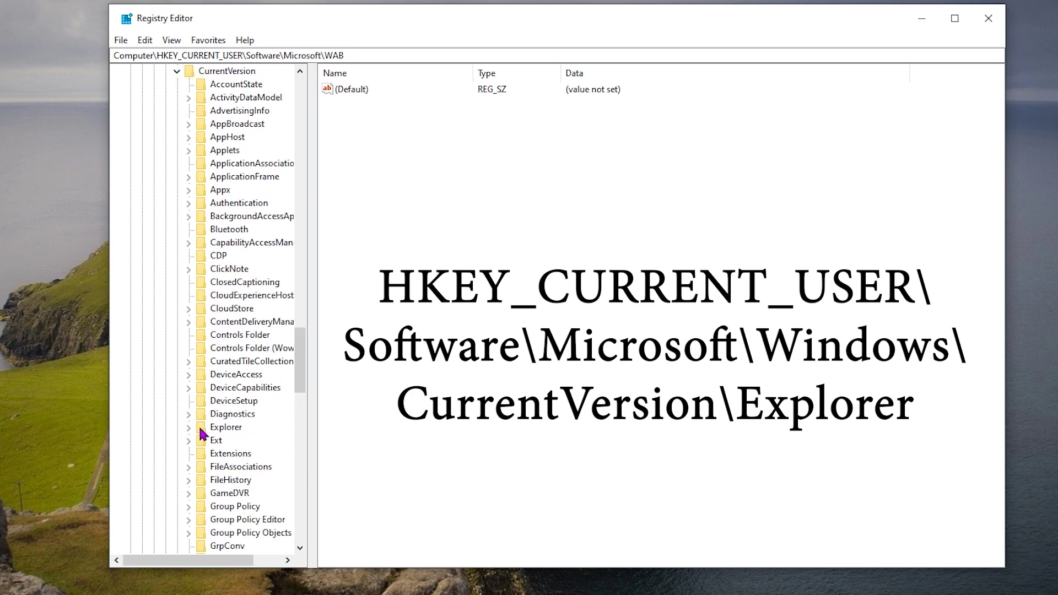
left_click(190, 428)
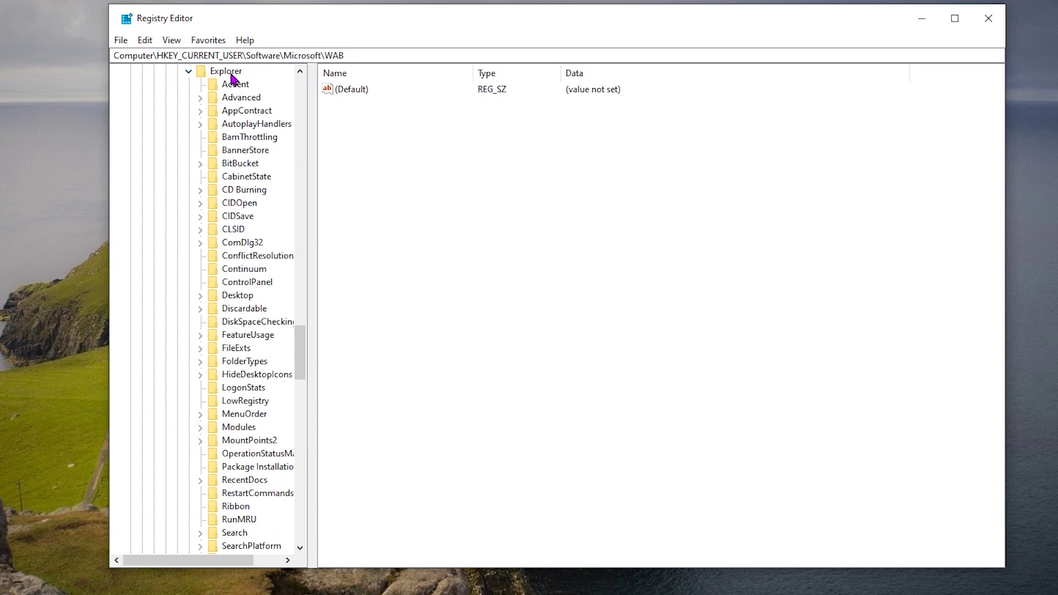
Open the RunMRU key under Explorer and compare its values with the command history in the Run dialog.
scroll(232, 423, "down", 4)
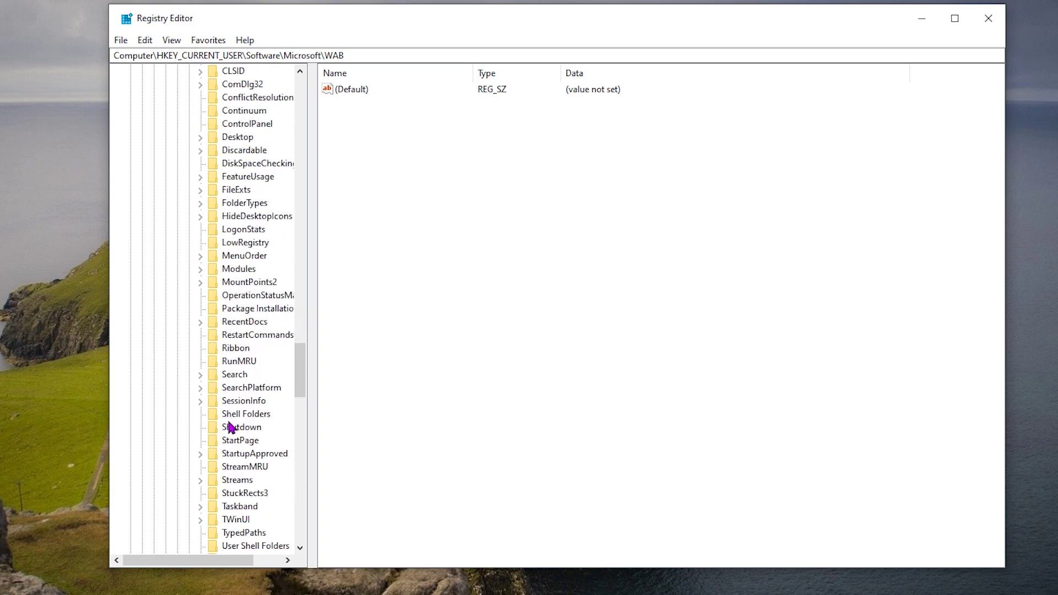
left_click(240, 363)
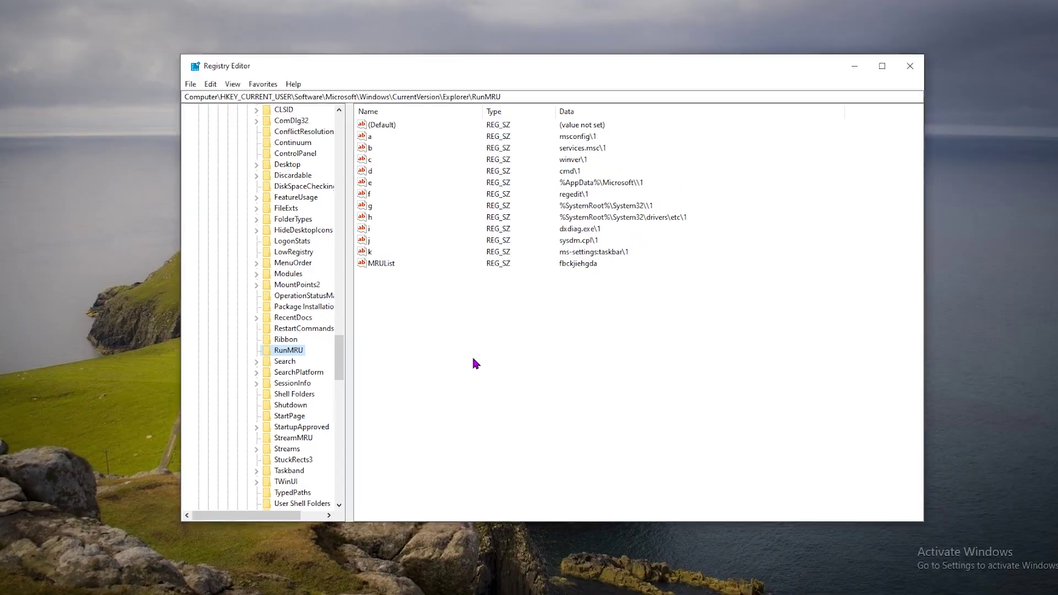
key("super+r")
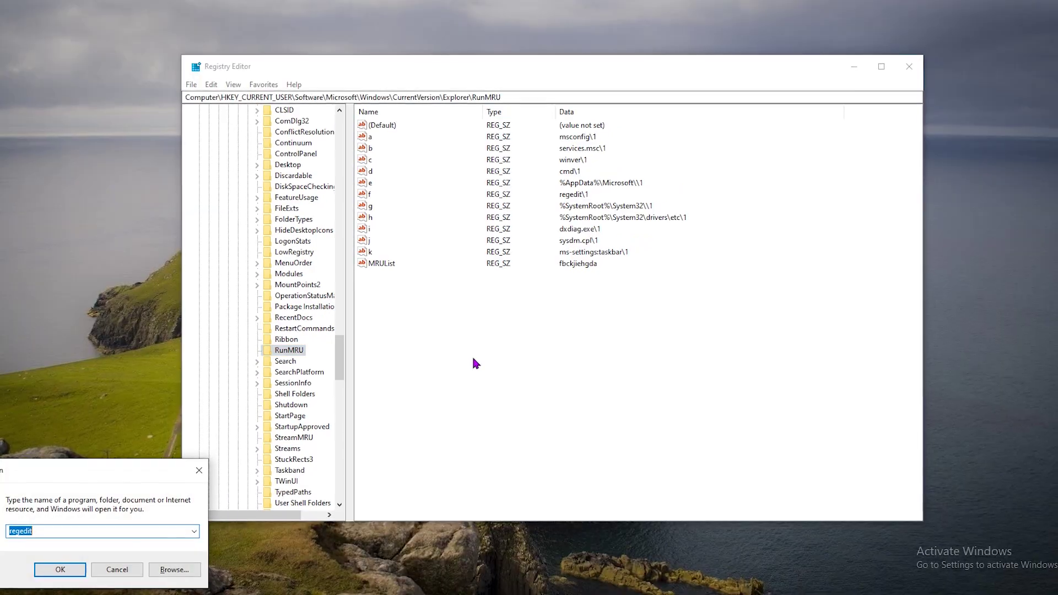
left_click(195, 531)
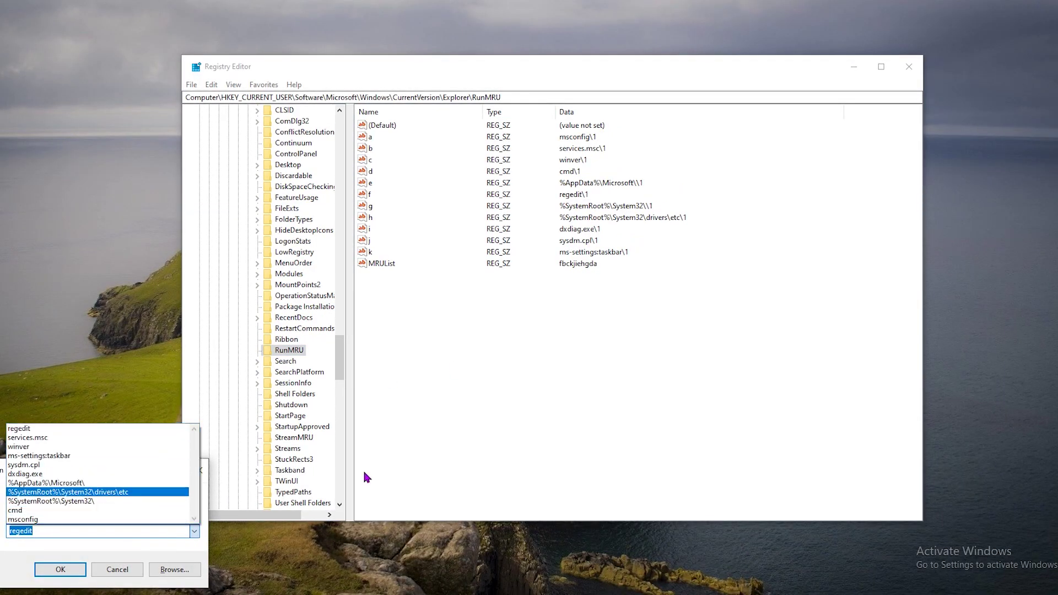
left_click(527, 380)
left_click(128, 570)
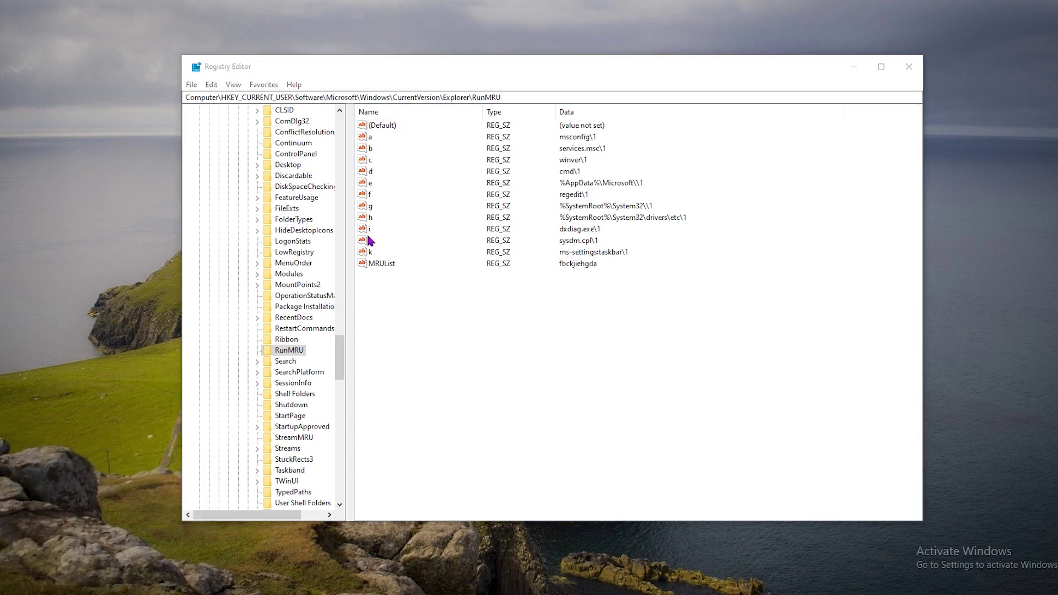
Delete the values a through k from the RunMRU key and check the command history in the Run dialog.
right_click(369, 139)
left_click(395, 172)
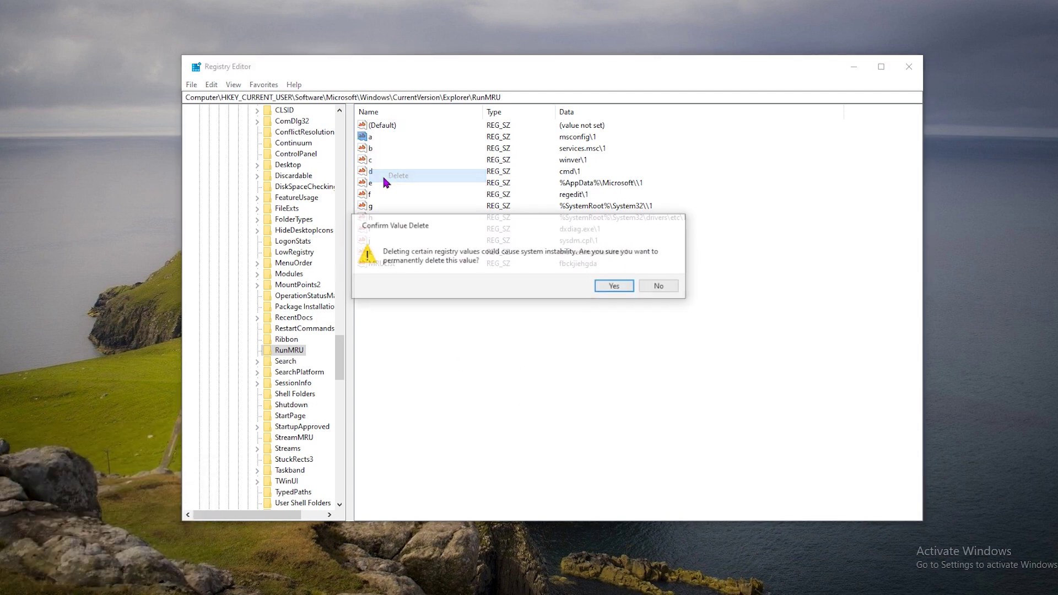
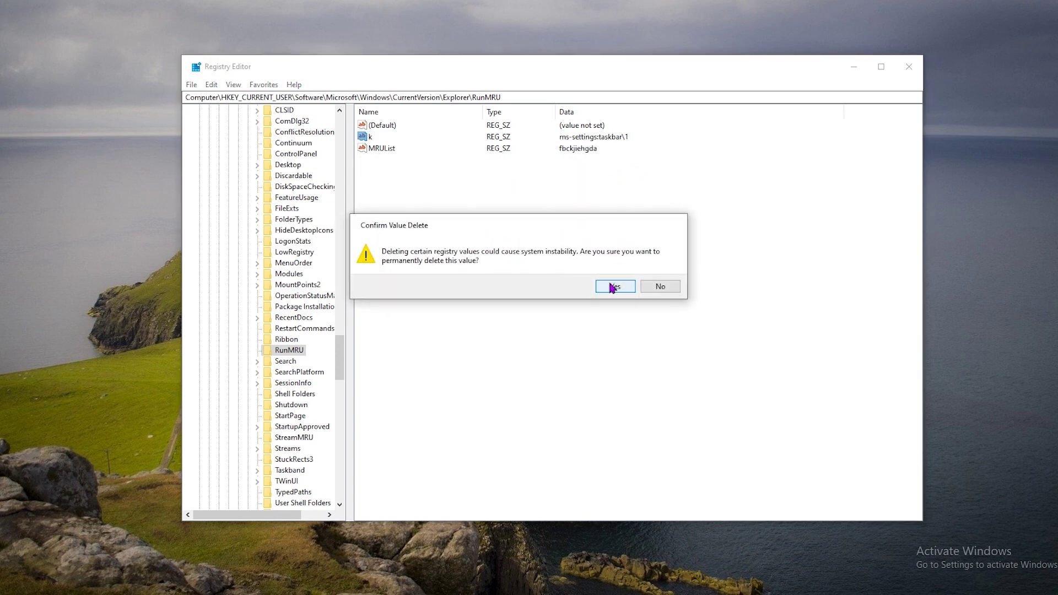
left_click(611, 286)
key("super+r")
left_click(194, 532)
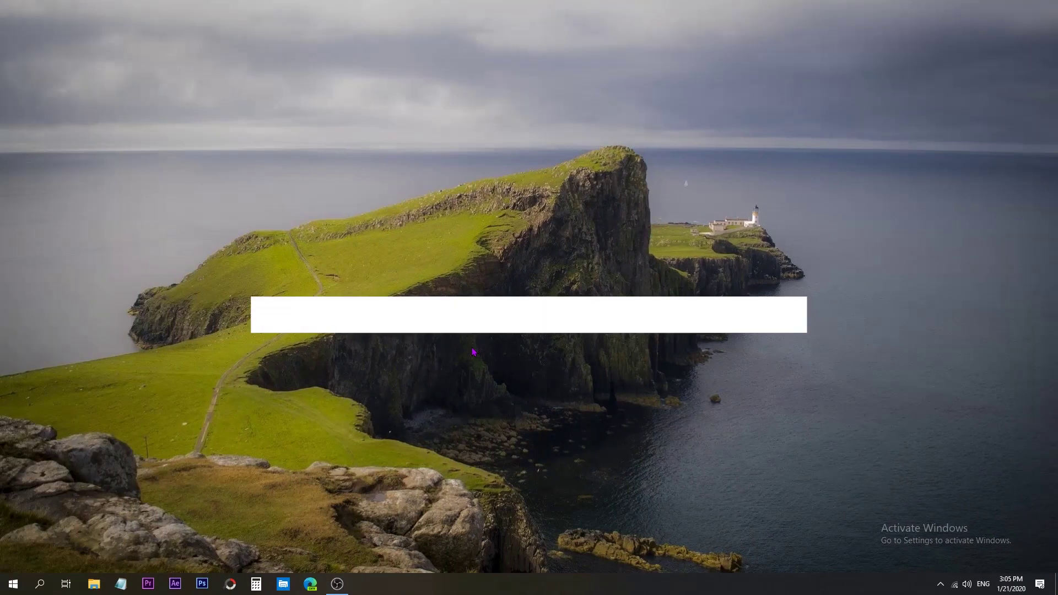
Open This PC in File Explorer and expand HKEY_LOCAL_MACHINE\SOFTWARE\Microsoft in Registry Editor.
left_click(93, 584)
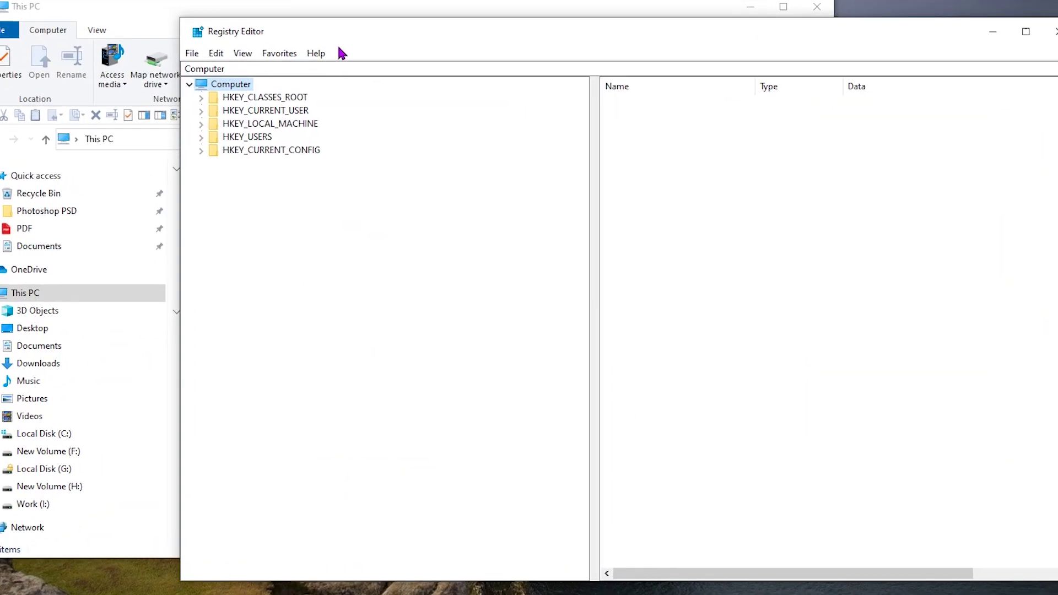
left_click(202, 124)
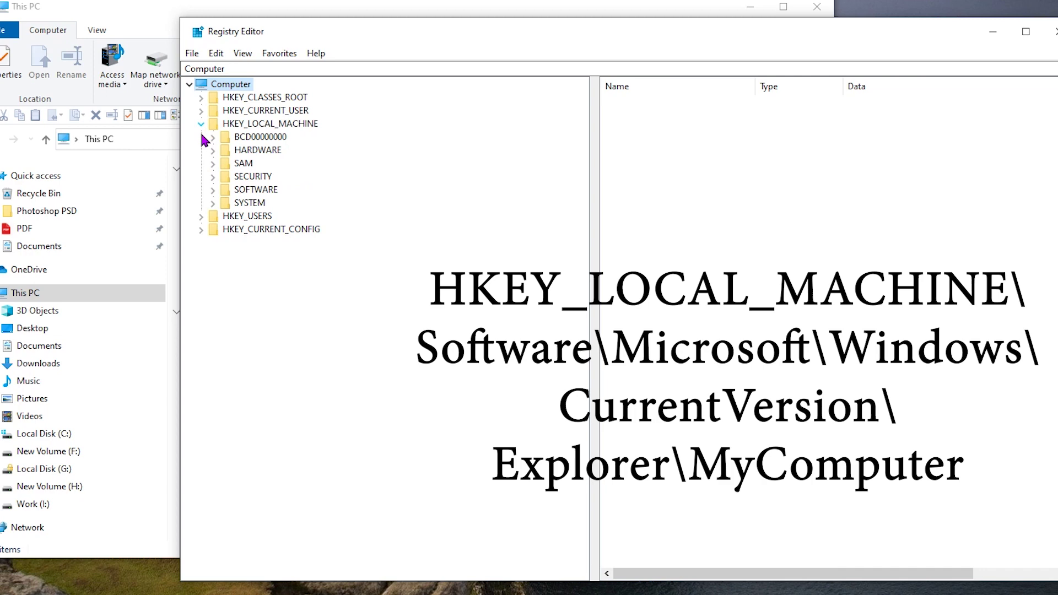
left_click(214, 193)
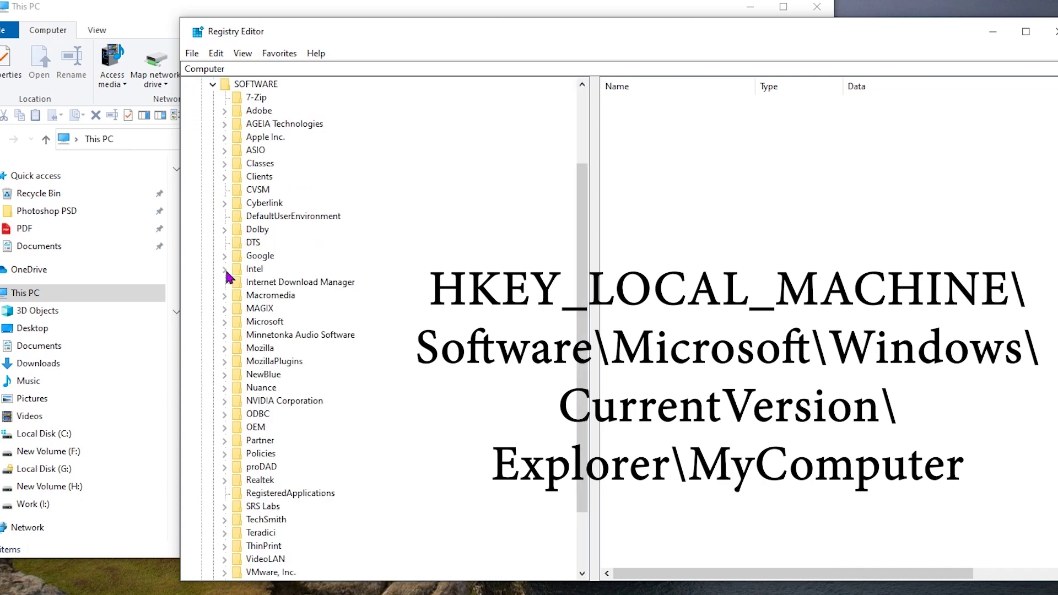
left_click(230, 326)
Expand the Windows\CurrentVersion\Explorer key under HKEY_LOCAL_MACHINE\SOFTWARE\Microsoft.
left_click(265, 336)
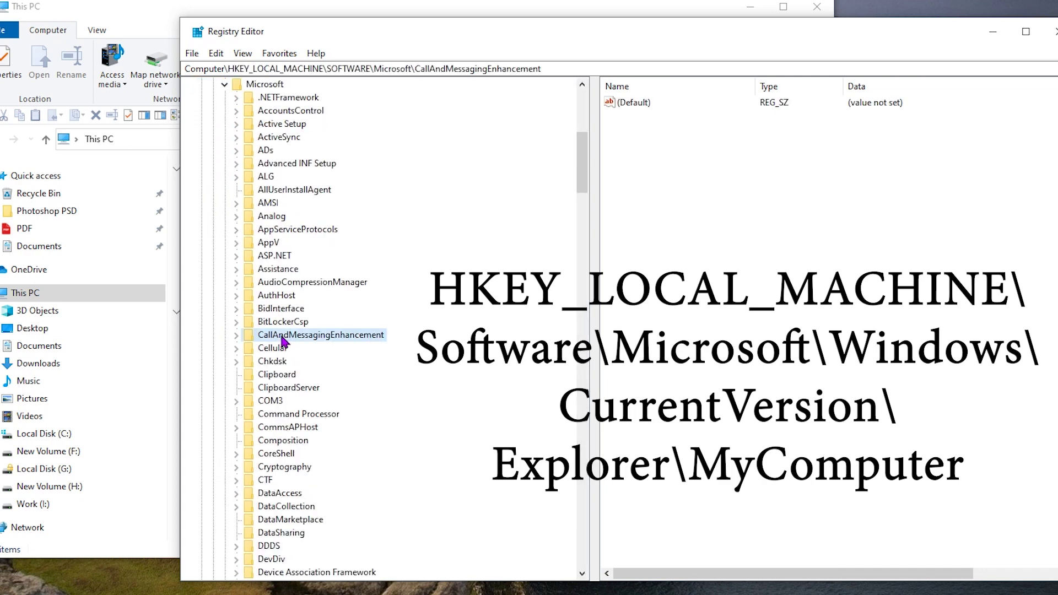
key("w")
scroll(253, 363, "down", 7)
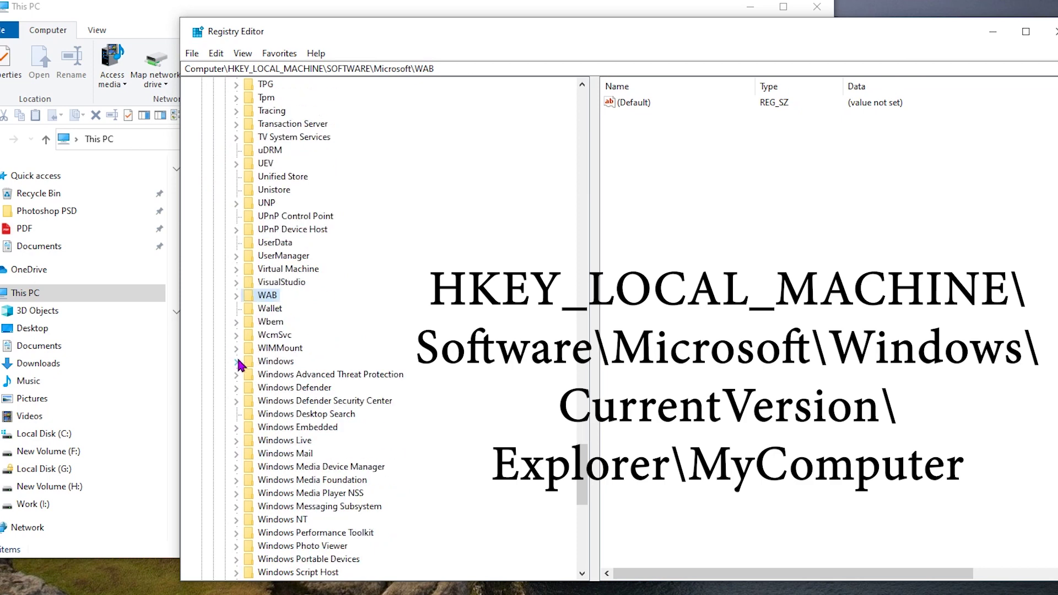
left_click(236, 361)
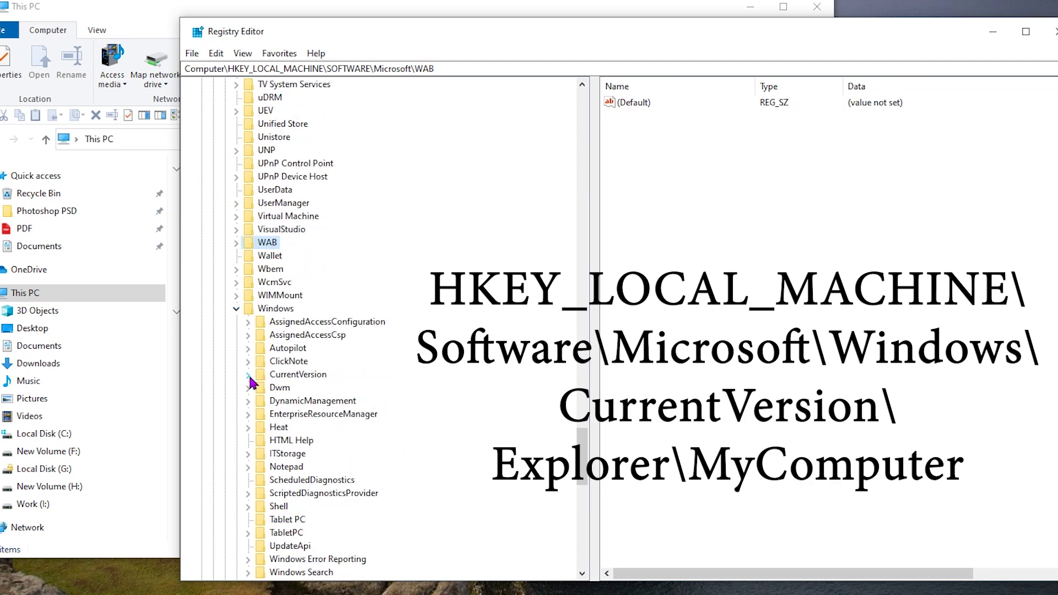
left_click(248, 375)
scroll(363, 425, "down", 13)
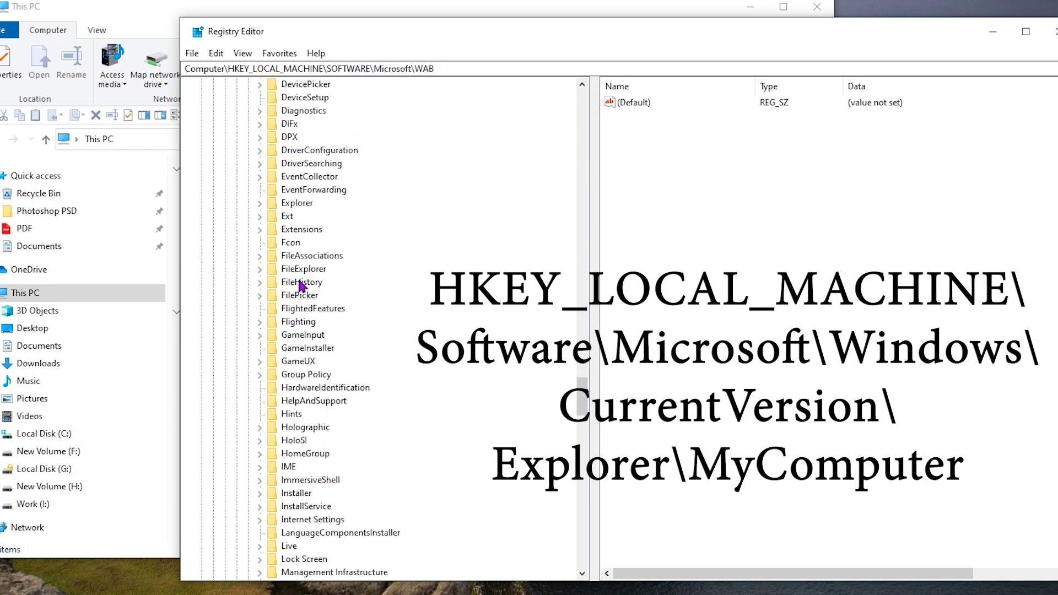
left_click(260, 203)
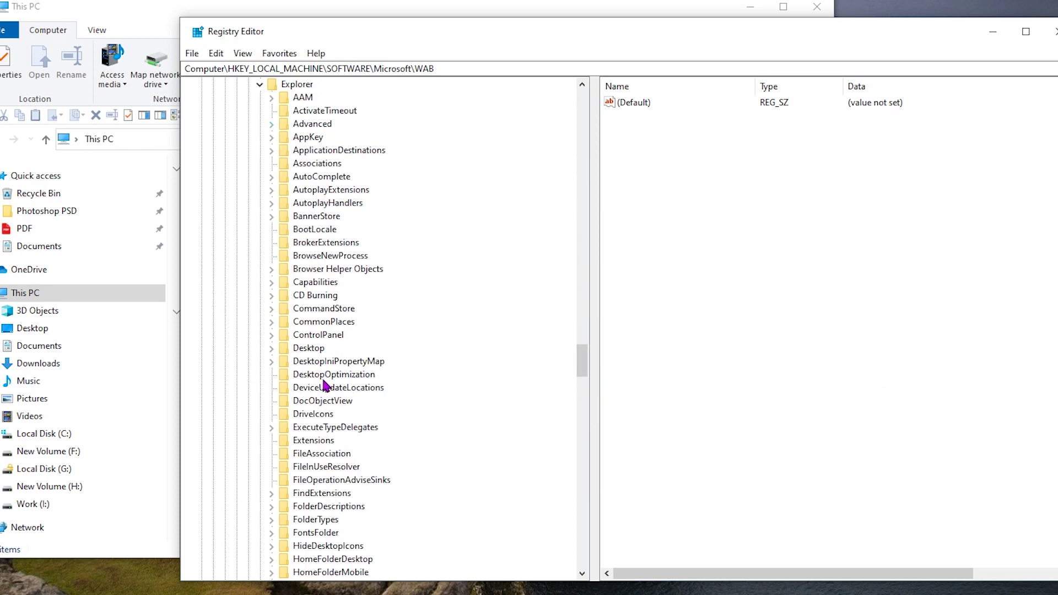
Expand MyComputer\NameSpace under the Explorer key to list its subkeys.
scroll(311, 461, "down", 4)
scroll(307, 468, "down", 1)
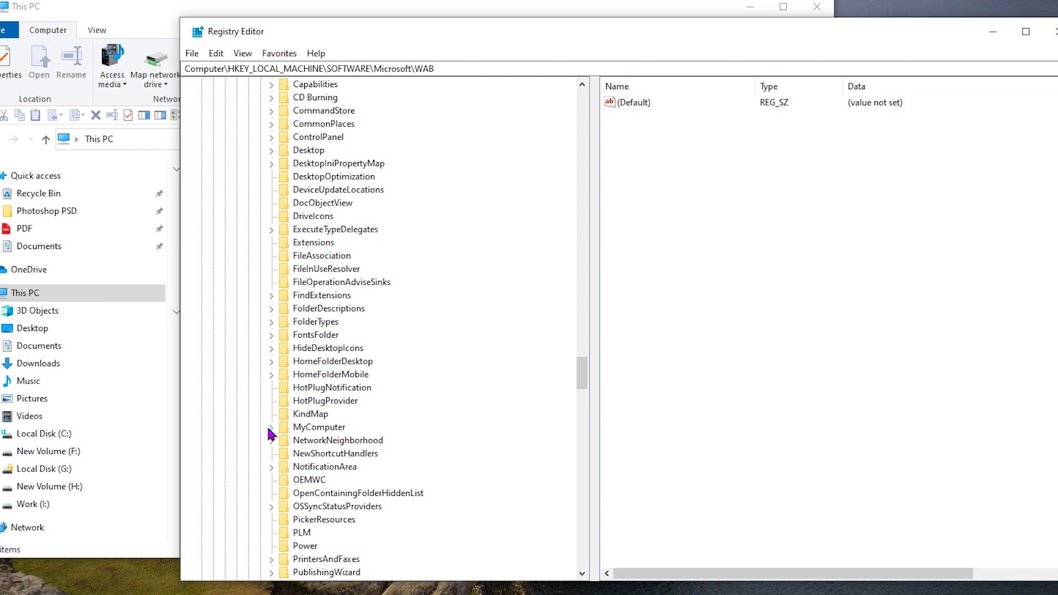
left_click(271, 428)
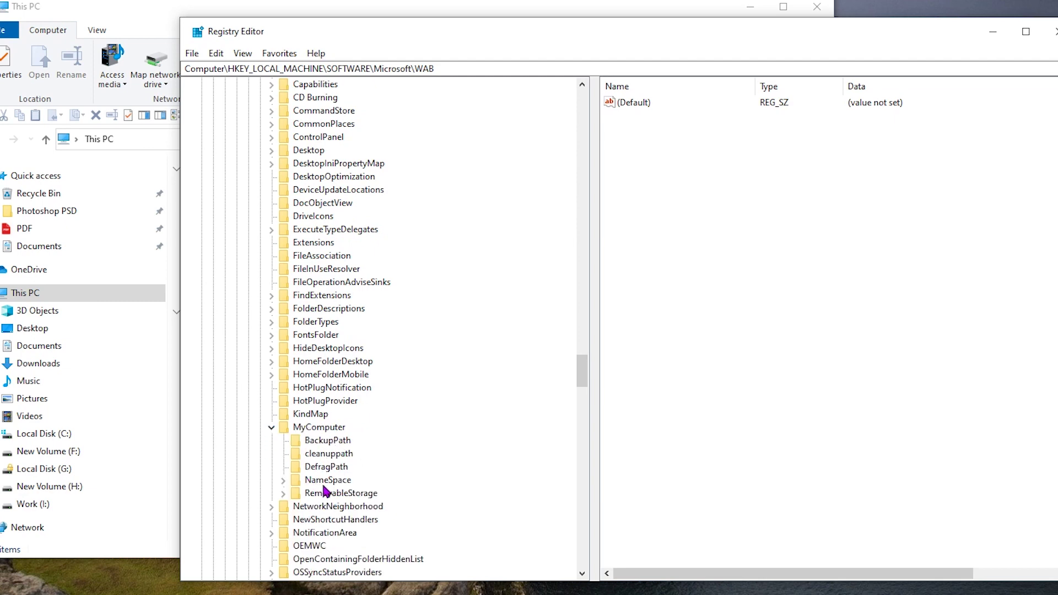
scroll(326, 488, "down", 2)
left_click(283, 402)
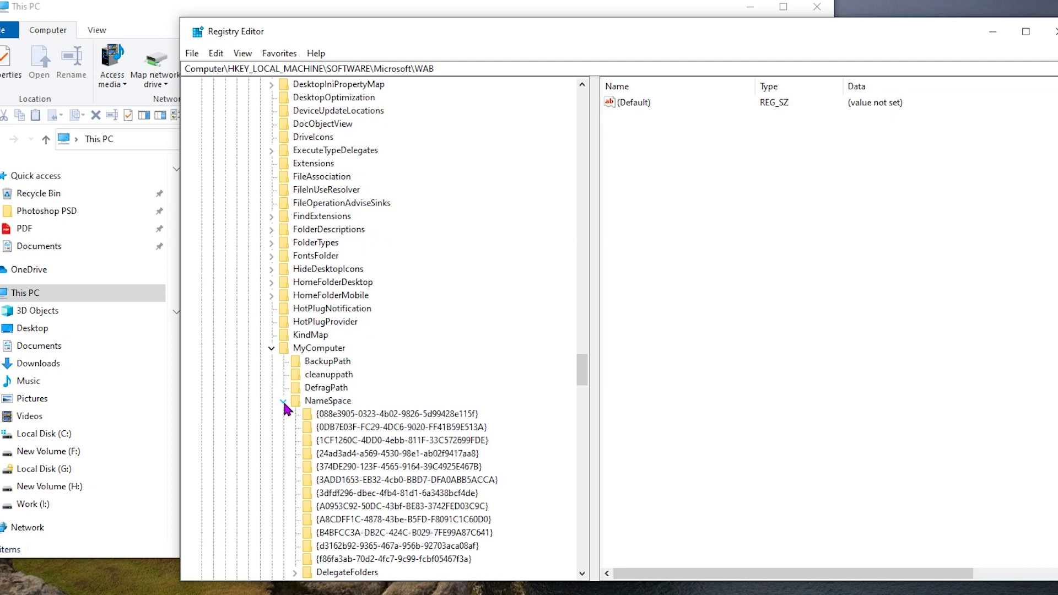
scroll(471, 416, "down", 2)
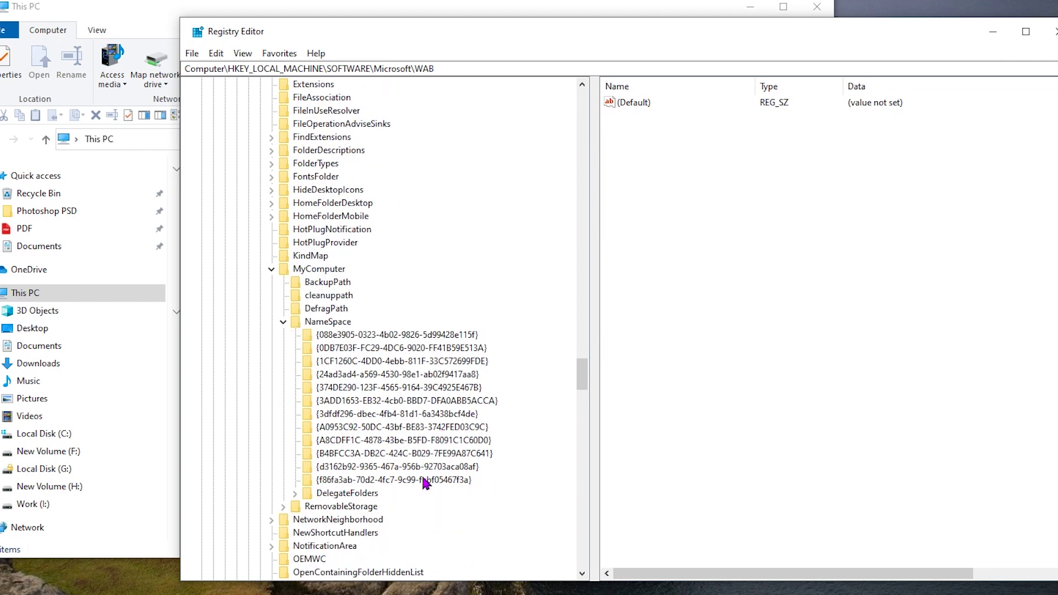
Check the folders in This PC, minimize it, and delete the NameSpace subkey {0DB7E03F-FC29-4DC6-9020-FF41B59E513A}.
key("alt+Tab")
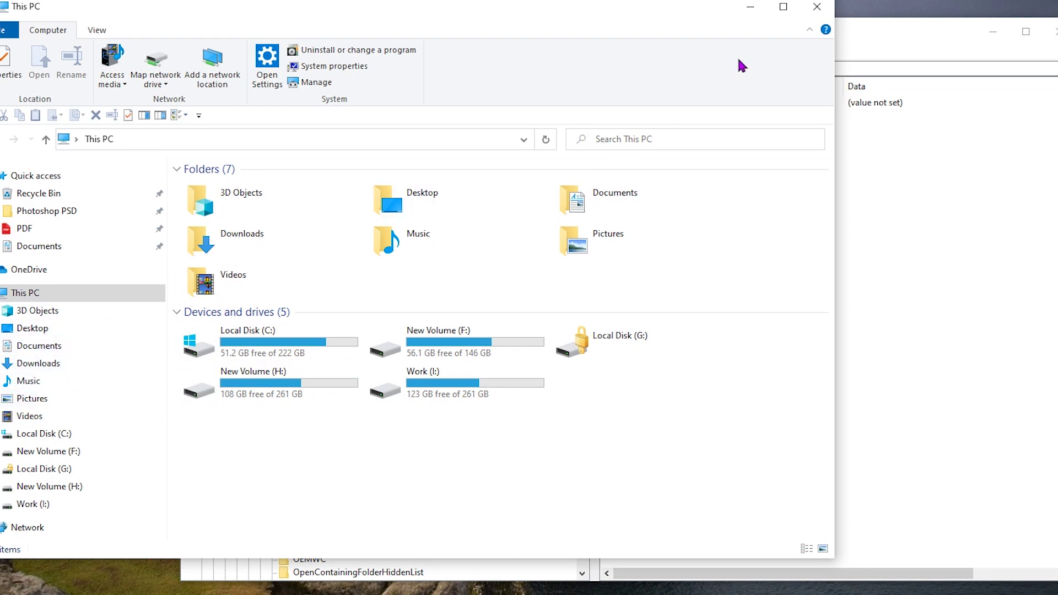
left_click(750, 6)
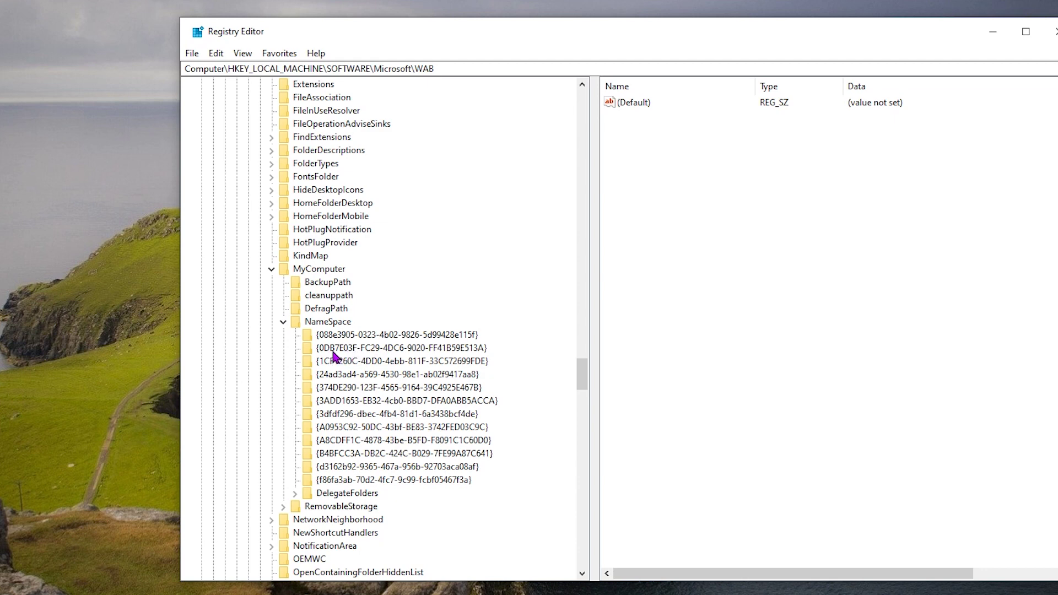
right_click(380, 349)
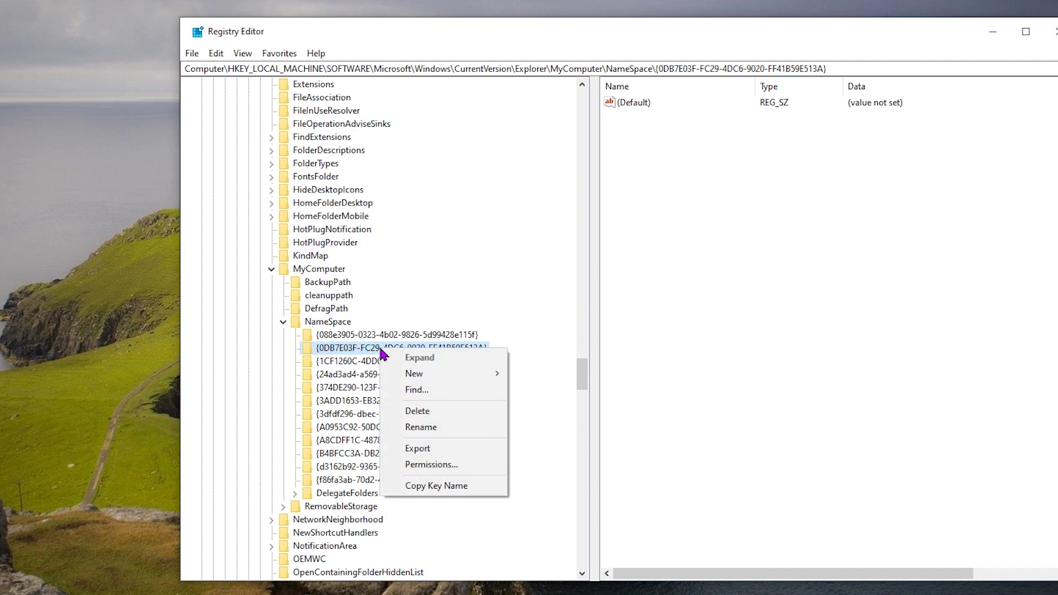
left_click(413, 413)
left_click(600, 283)
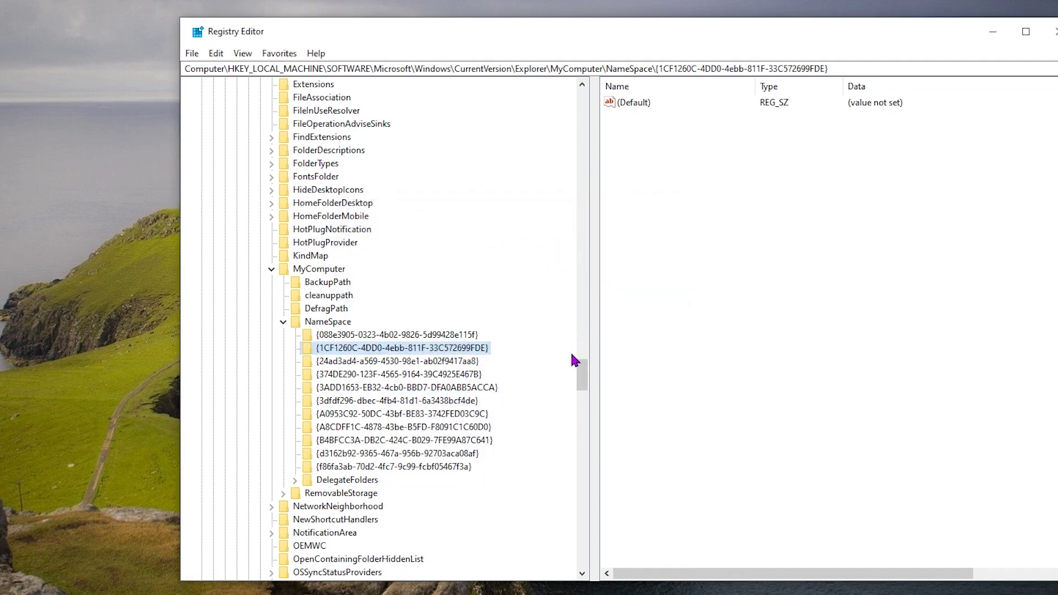
Check This PC for the 3D Objects folder, close it, minimize Registry Editor, and bring File Explorer up again.
key("super+e")
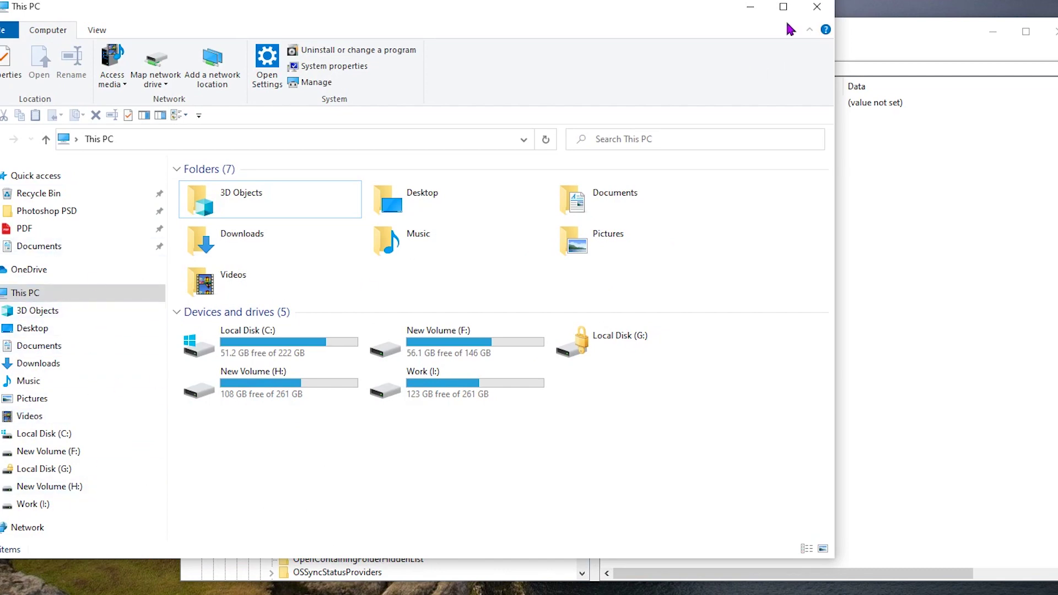
left_click(816, 6)
left_click(992, 32)
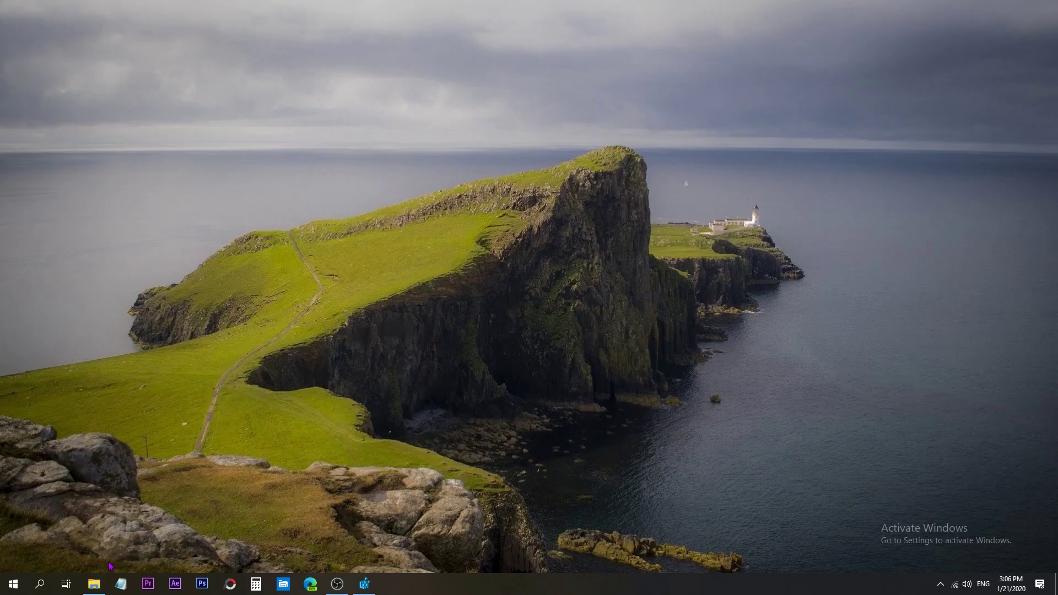
left_click(98, 585)
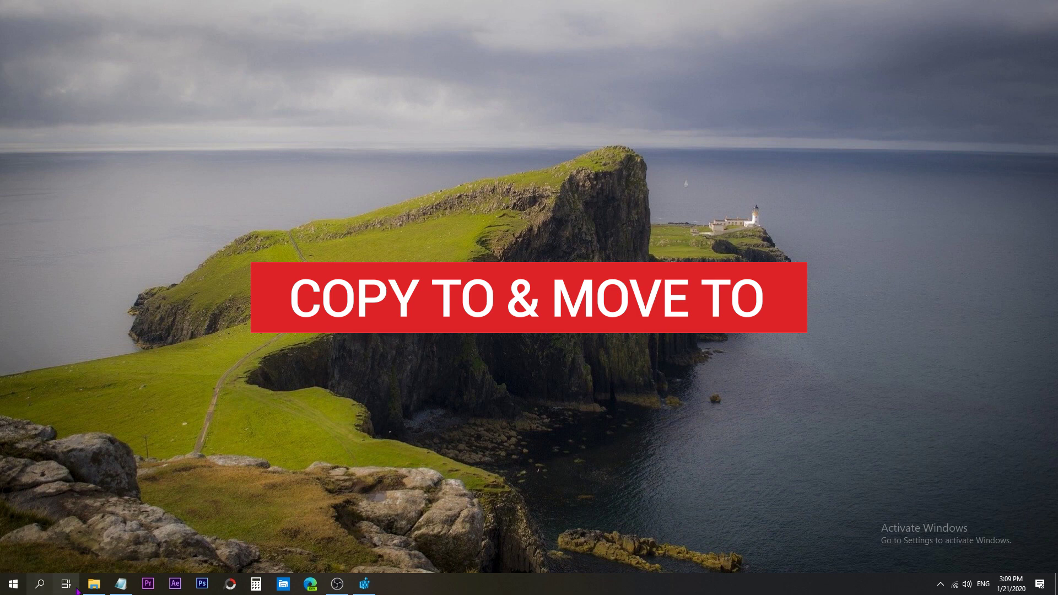
Examine the context menu options of the picture babe-2972221_1920 in the Pictures folder, including Send to.
left_click(94, 587)
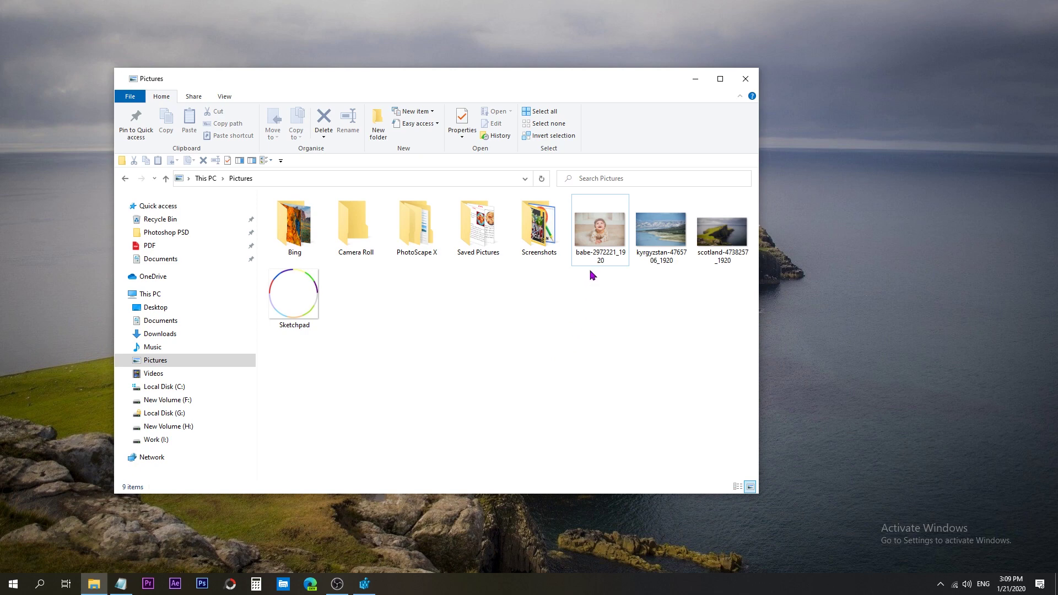
left_click(588, 226)
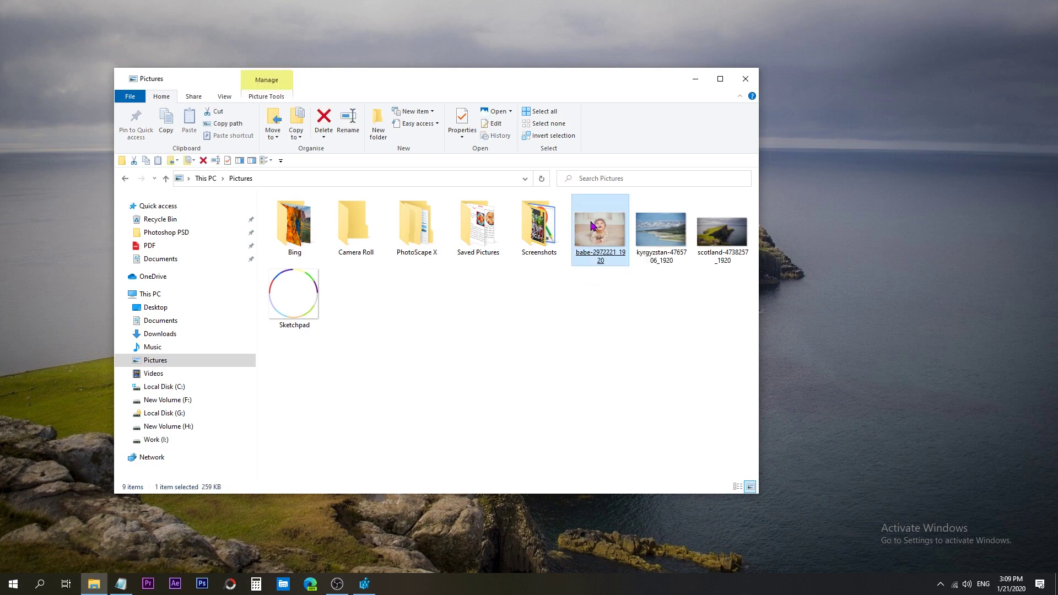
right_click(589, 226)
mouse_move(612, 484)
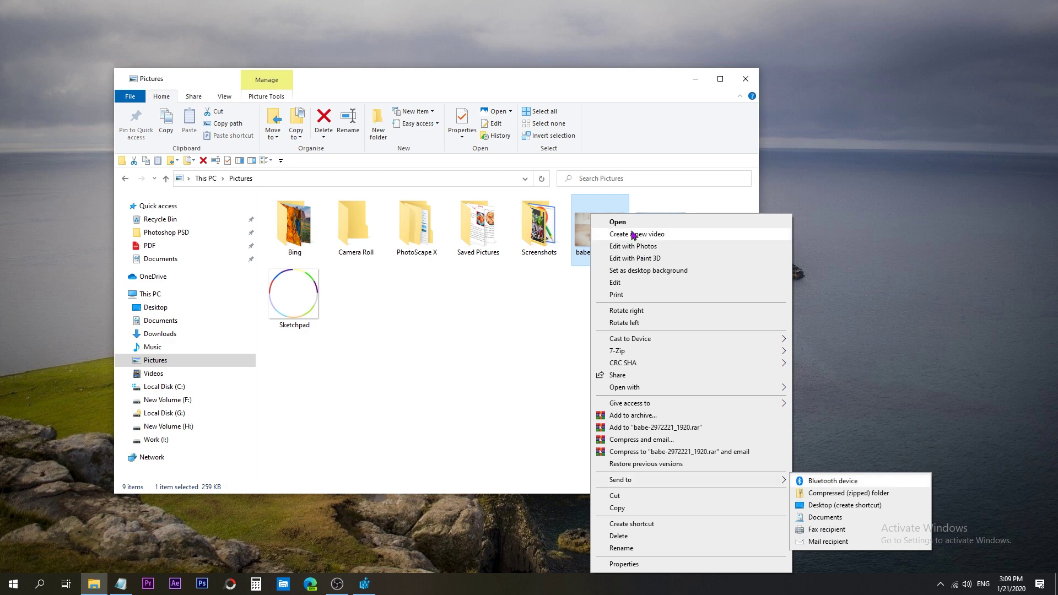
left_click(521, 433)
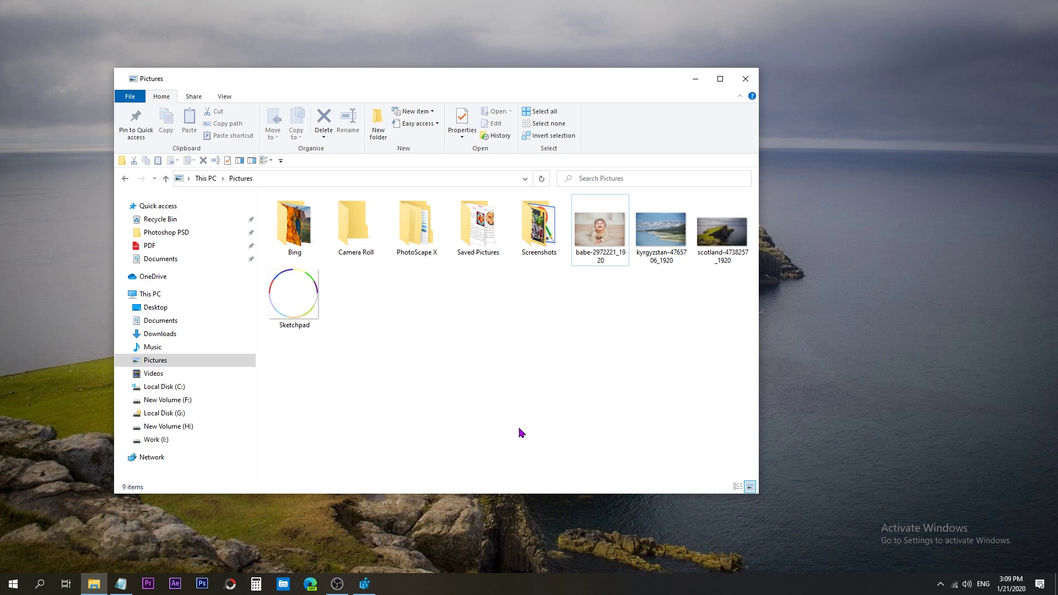
Switch to Registry Editor and expand HKEY_CLASSES_ROOT\AllFilesystemObjects\shellex\ContextMenuHandlers.
left_click(364, 582)
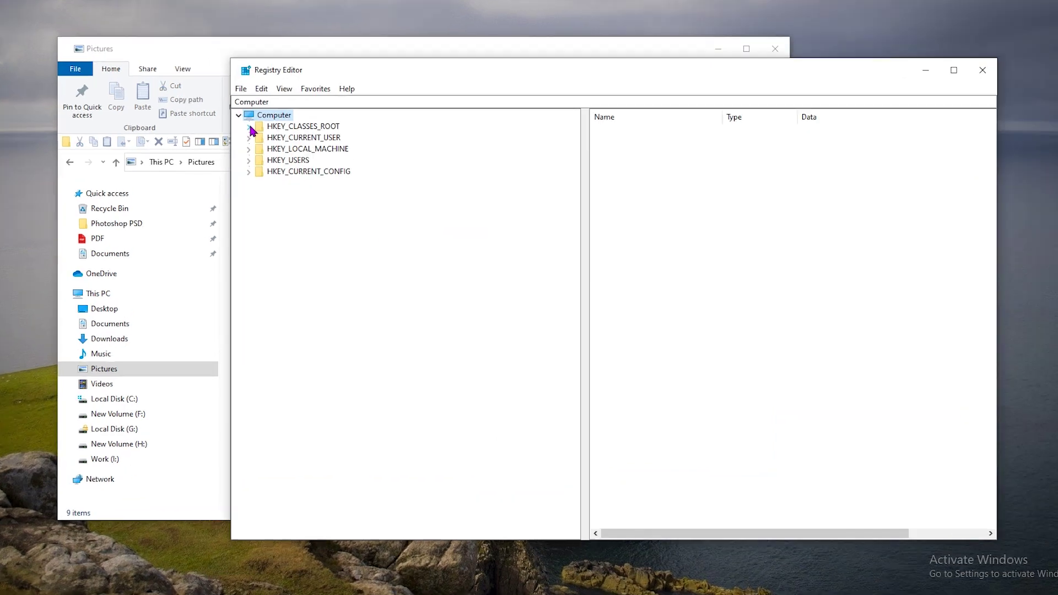
scroll(320, 308, "down", 5)
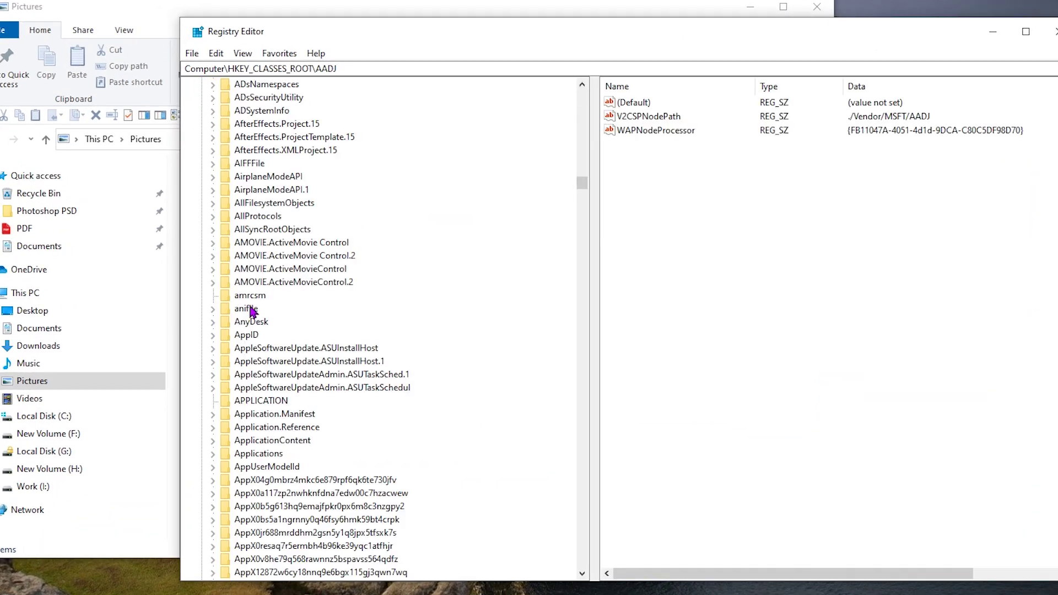
left_click(213, 203)
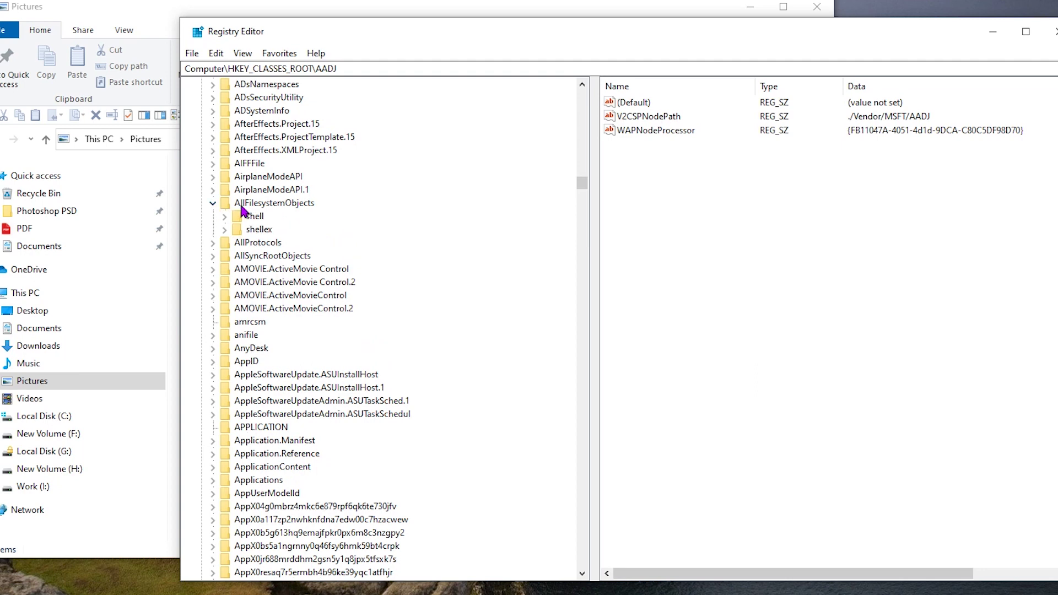
left_click(225, 230)
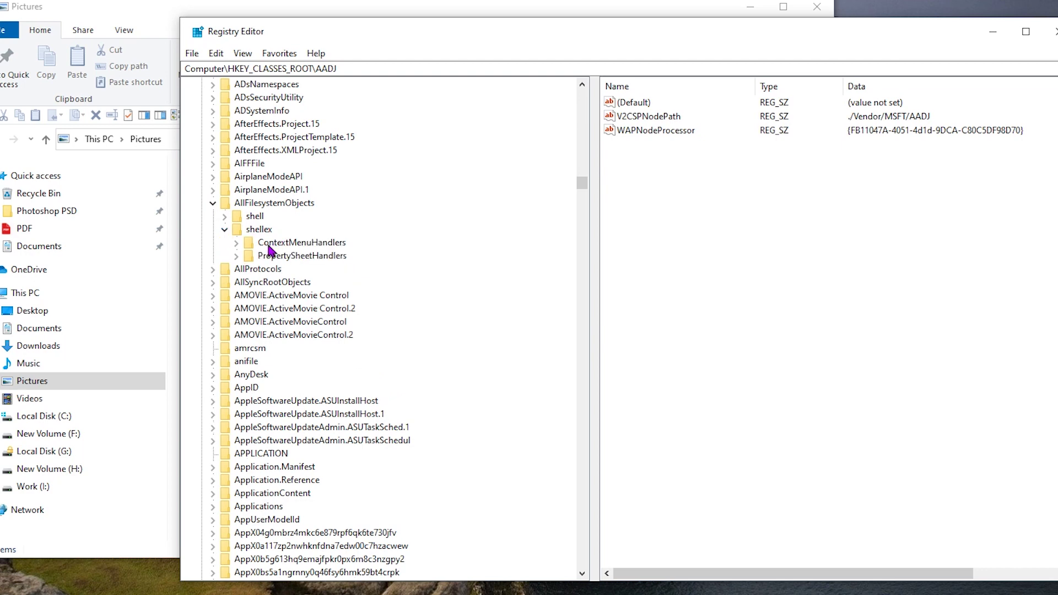
left_click(237, 243)
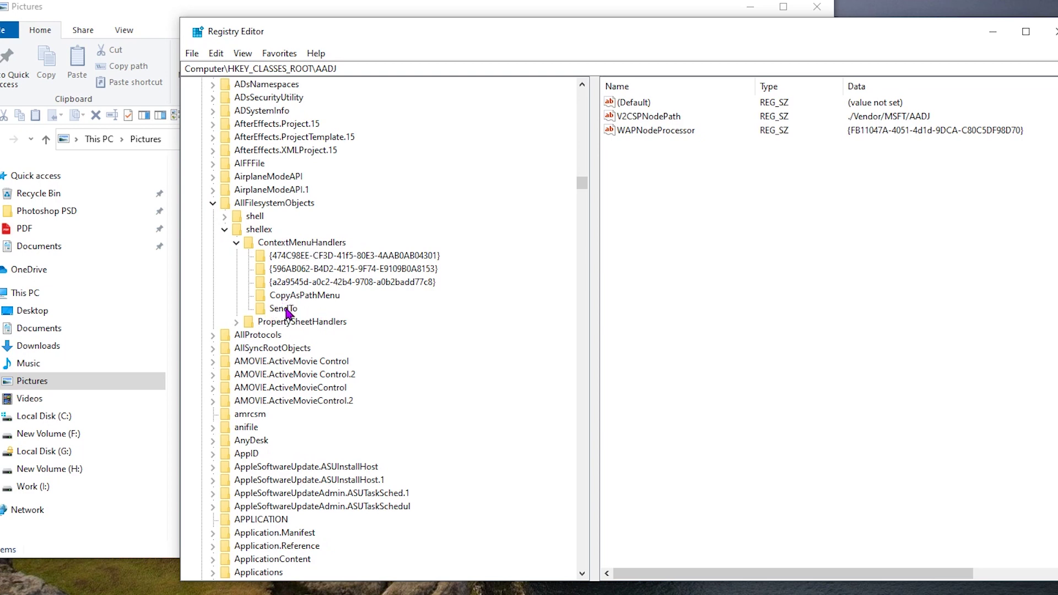
Minimize Registry Editor, check the context menu of the picture babe-2972221_1920, and return to Registry Editor.
left_click(980, 34)
right_click(615, 186)
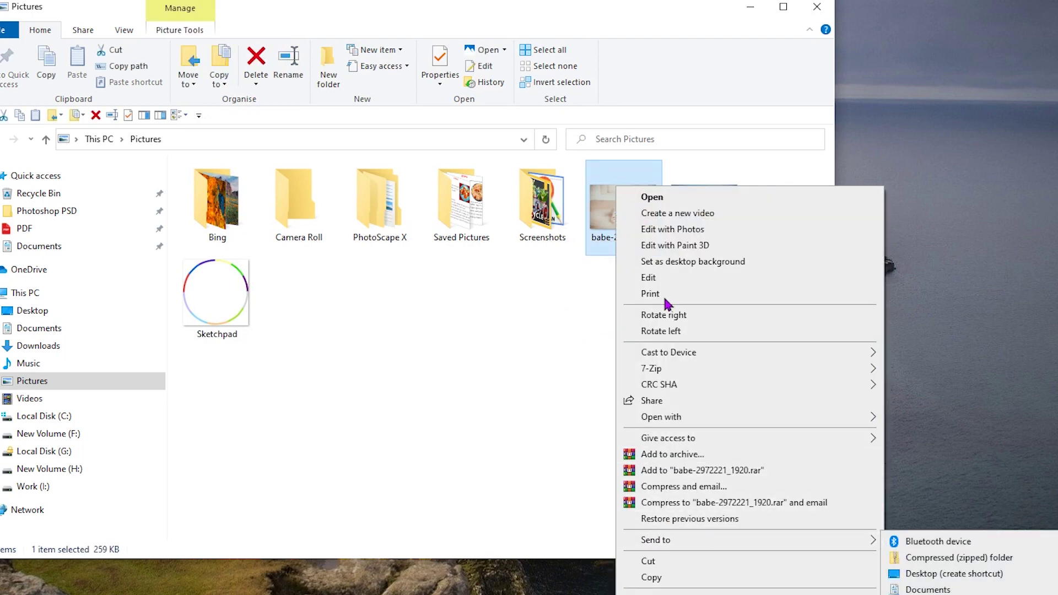
left_click(460, 429)
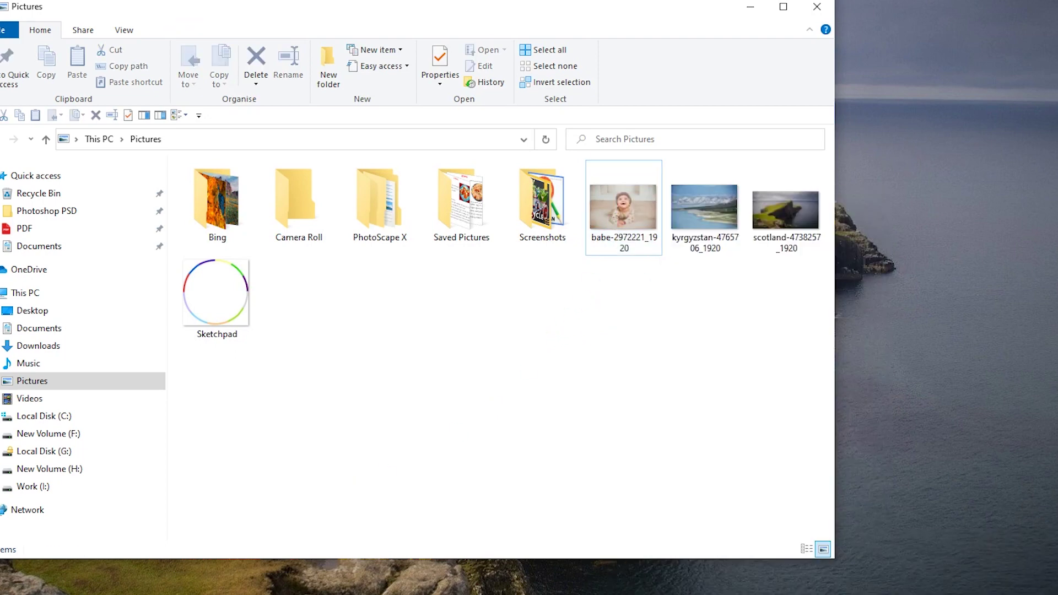
key("alt+Tab")
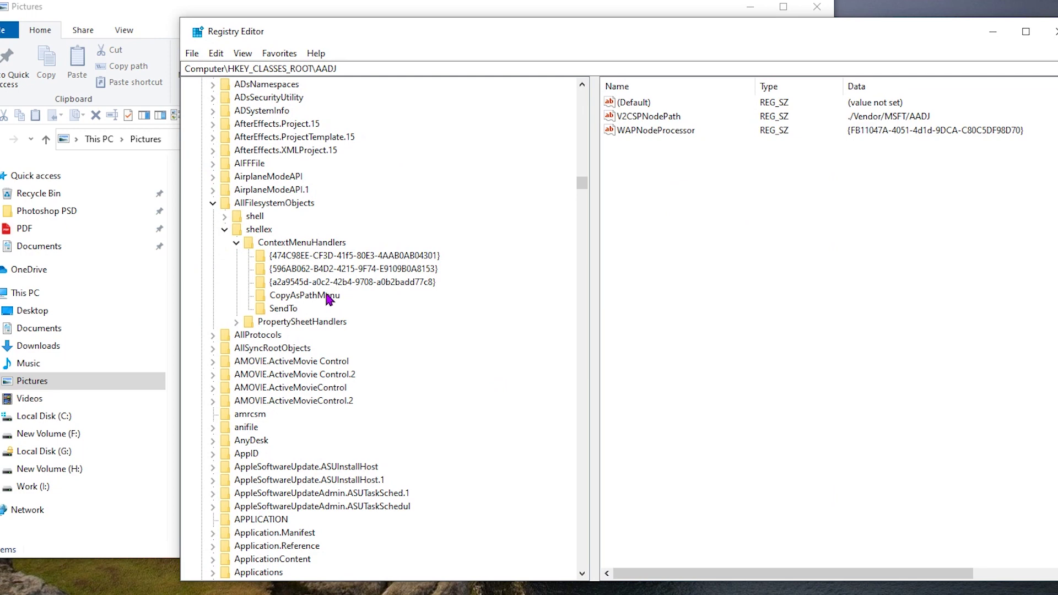
Create a new subkey named CopyTo under ContextMenuHandlers.
left_click(281, 244)
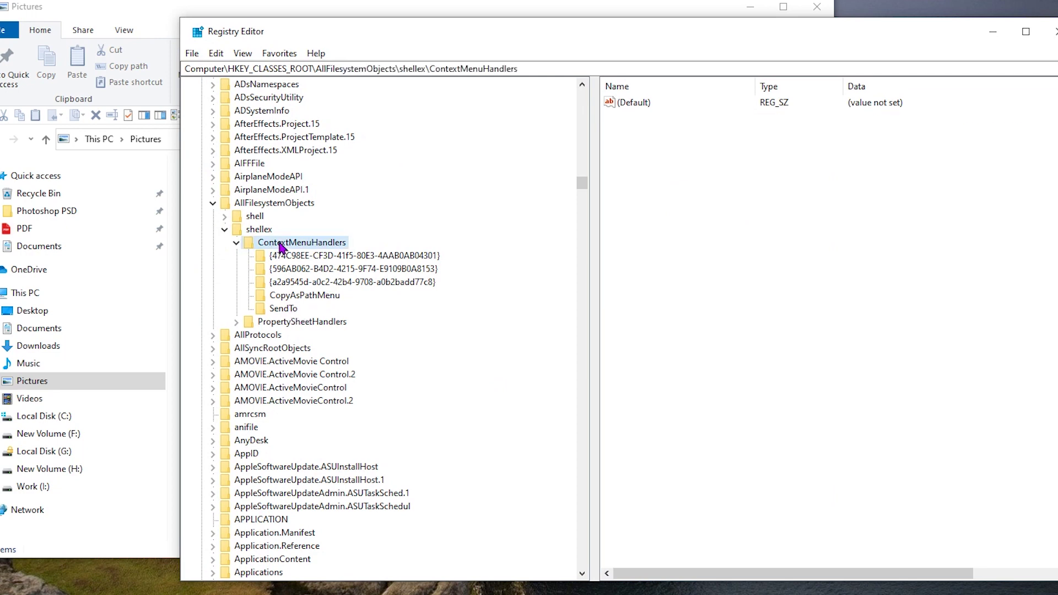
right_click(280, 245)
mouse_move(309, 274)
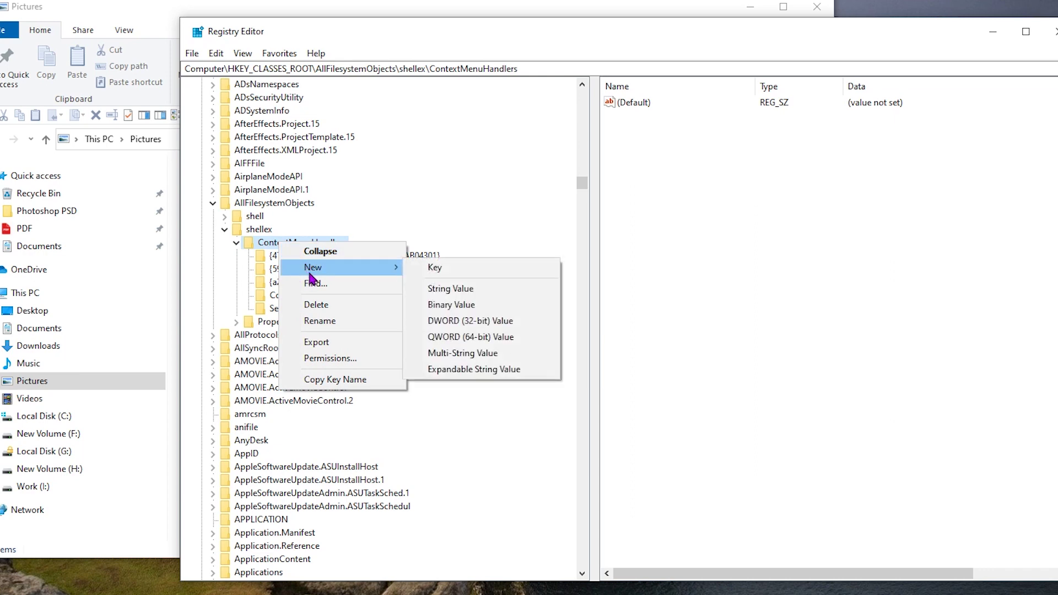
left_click(444, 273)
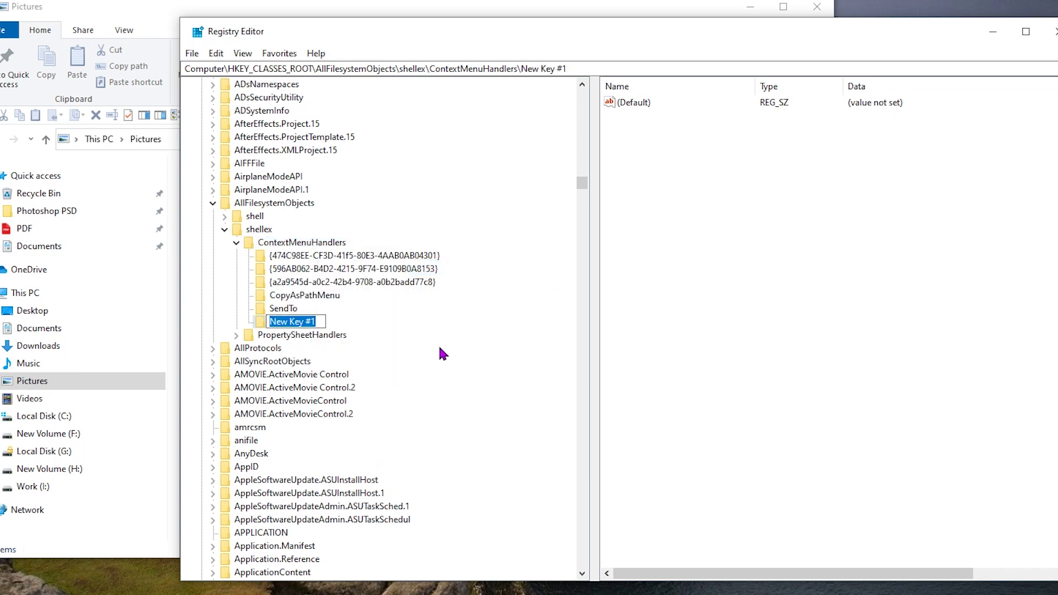
type("CopyTo")
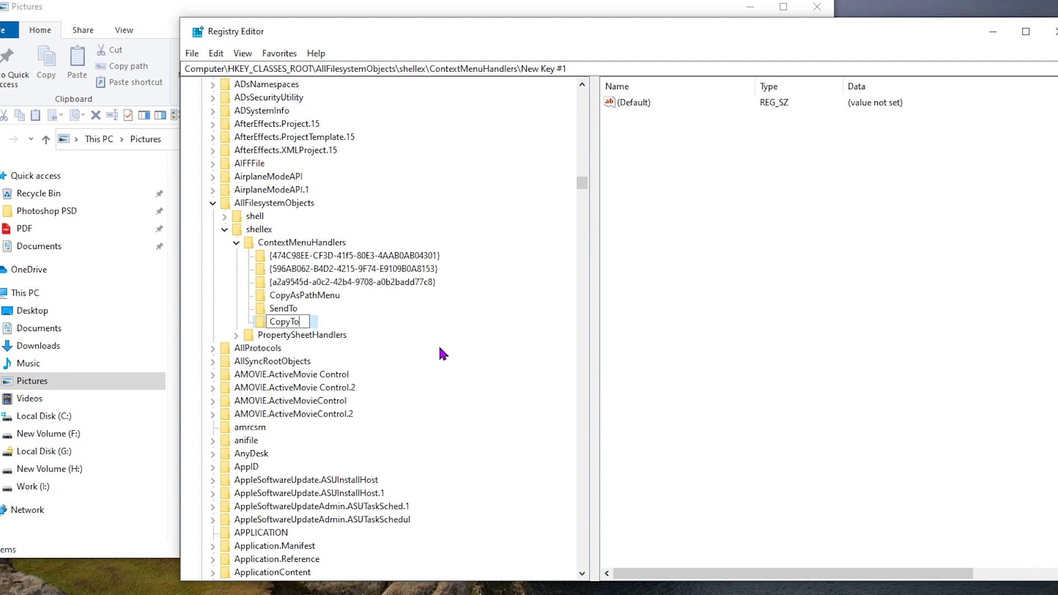
key("Return")
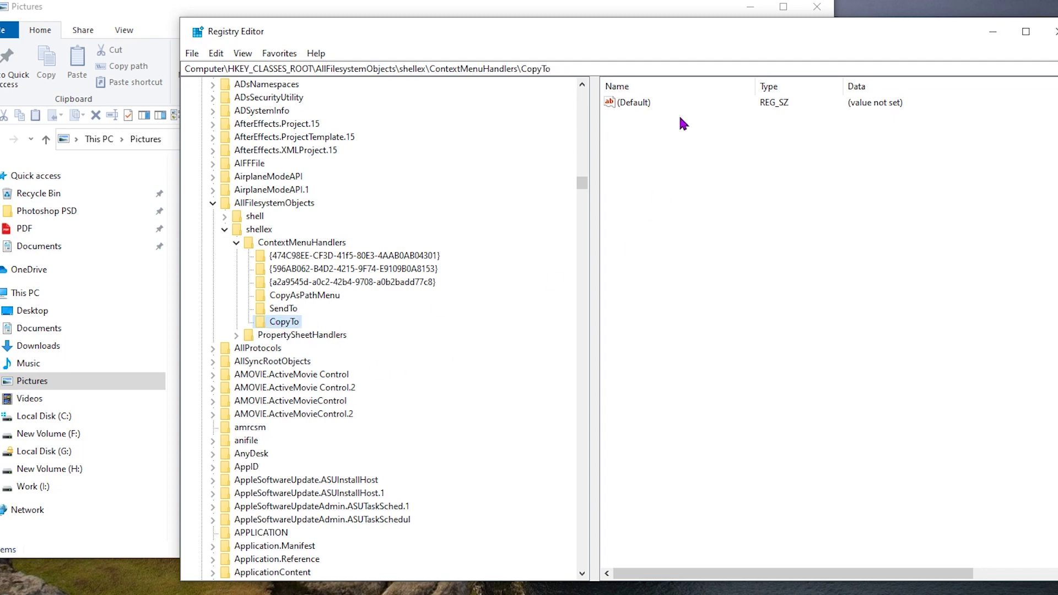
Set the CopyTo key's default value to {C2FBB630-2971-11D1-A18C-00C04FD75D13}, copied from the Copy To line of the Notepad file.
double_click(633, 103)
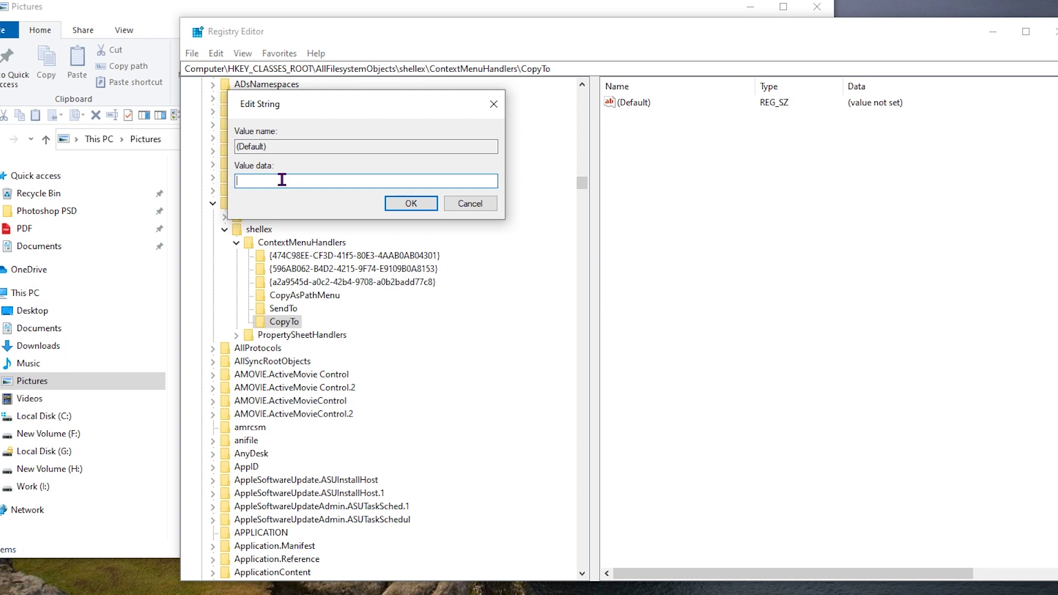
key("alt+Tab")
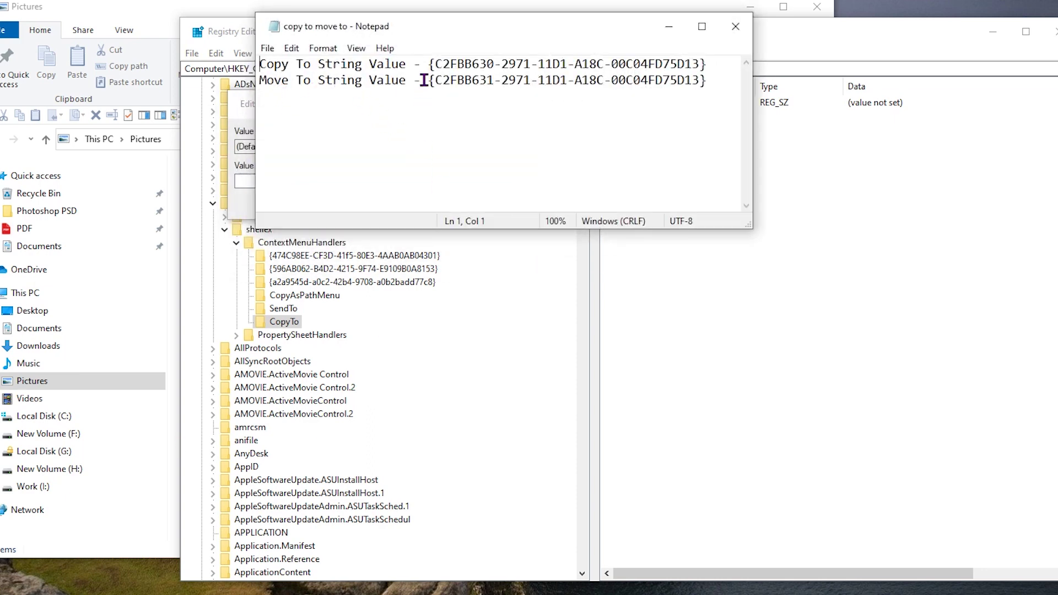
left_click(429, 64)
left_click_drag(430, 64, 708, 63)
right_click(664, 64)
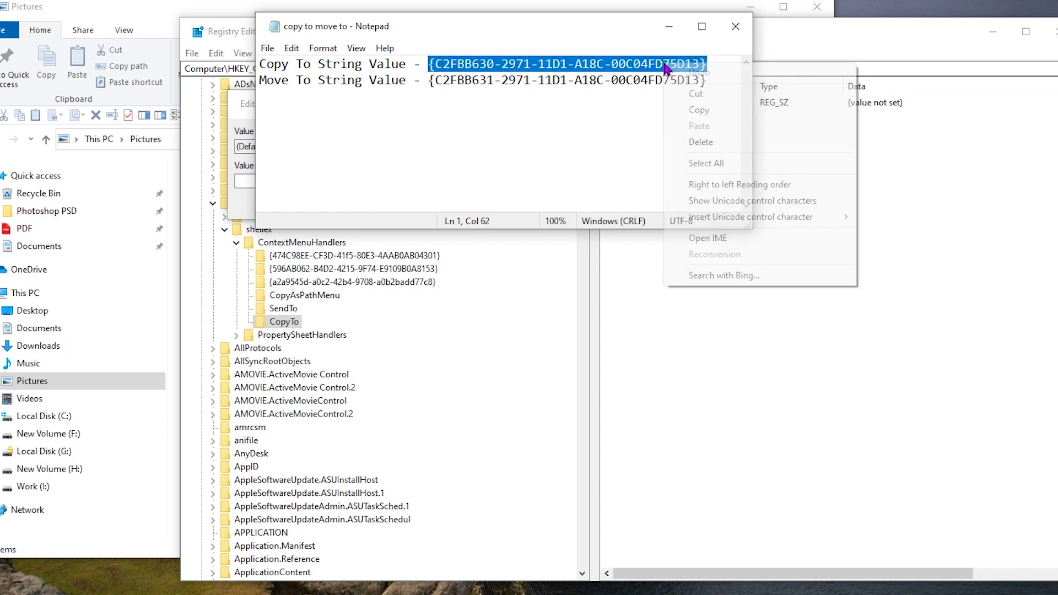
left_click(695, 113)
left_click(669, 26)
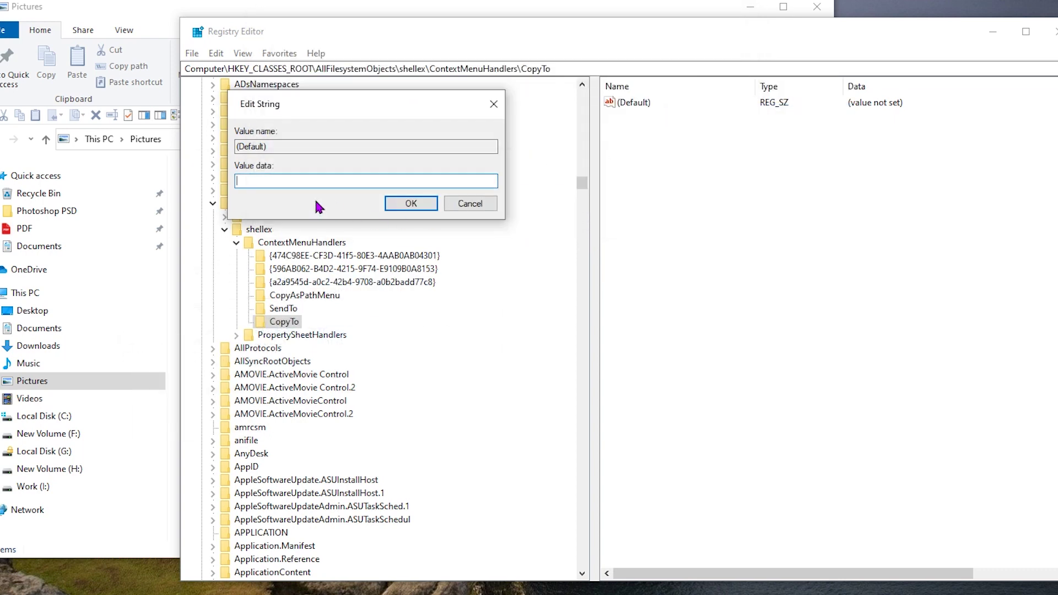
right_click(246, 174)
left_click(282, 241)
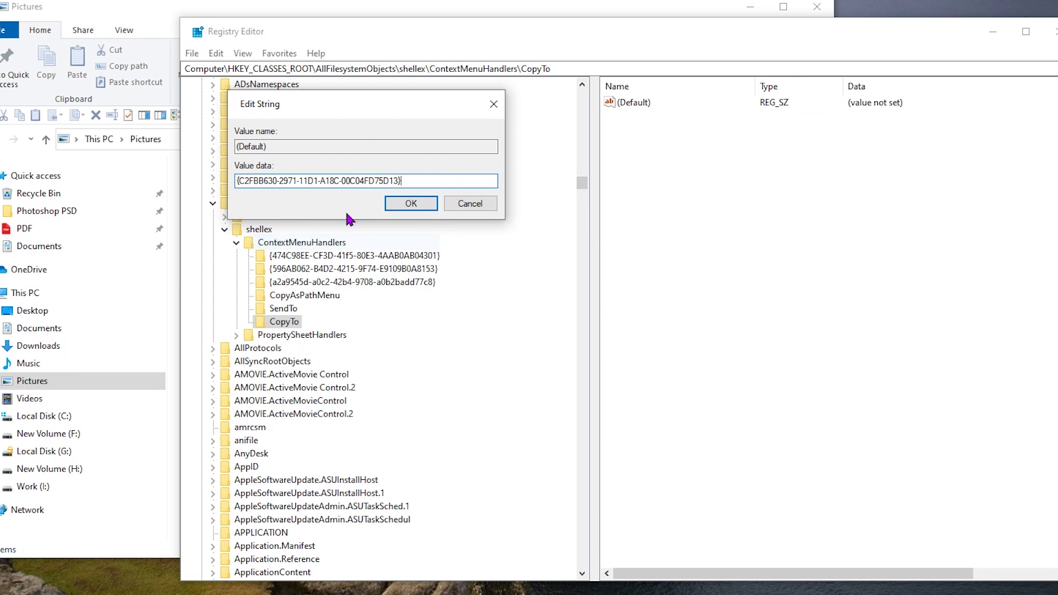
left_click(397, 203)
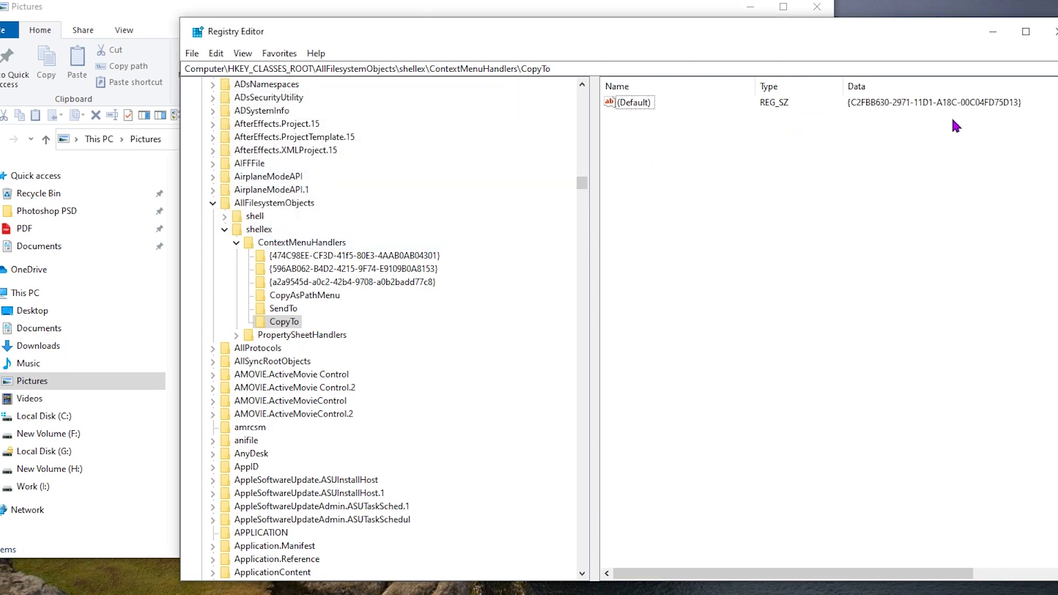
Create a second subkey named MoveTo under ContextMenuHandlers.
right_click(283, 244)
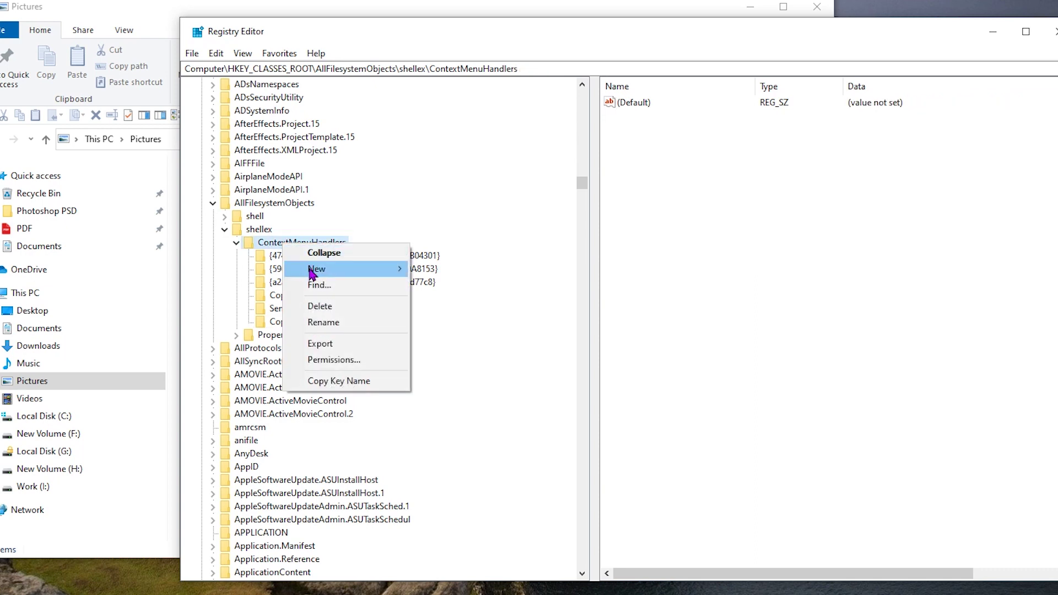
mouse_move(309, 268)
left_click(441, 269)
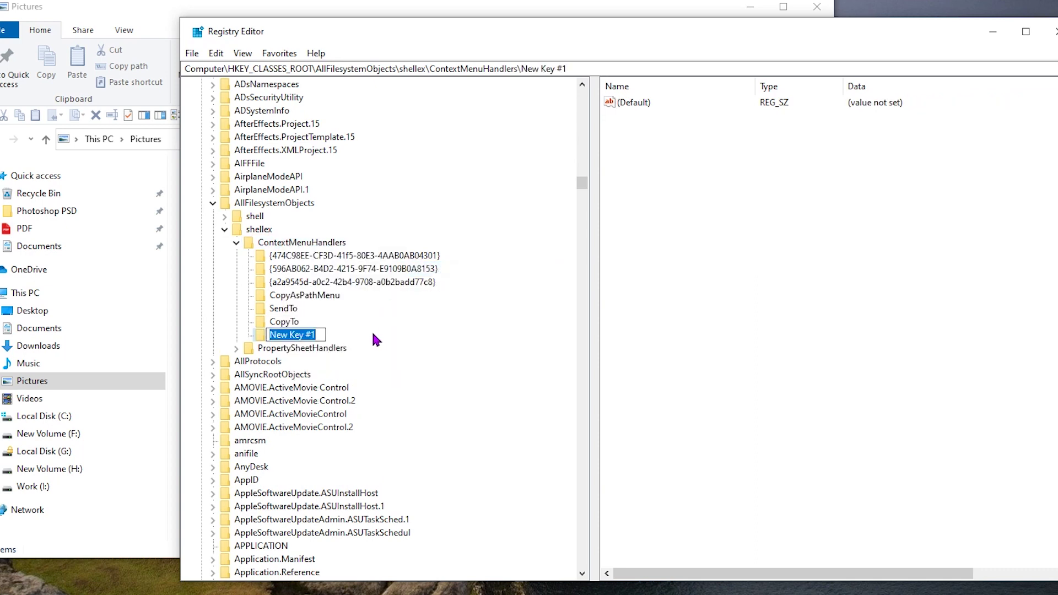
type("Move")
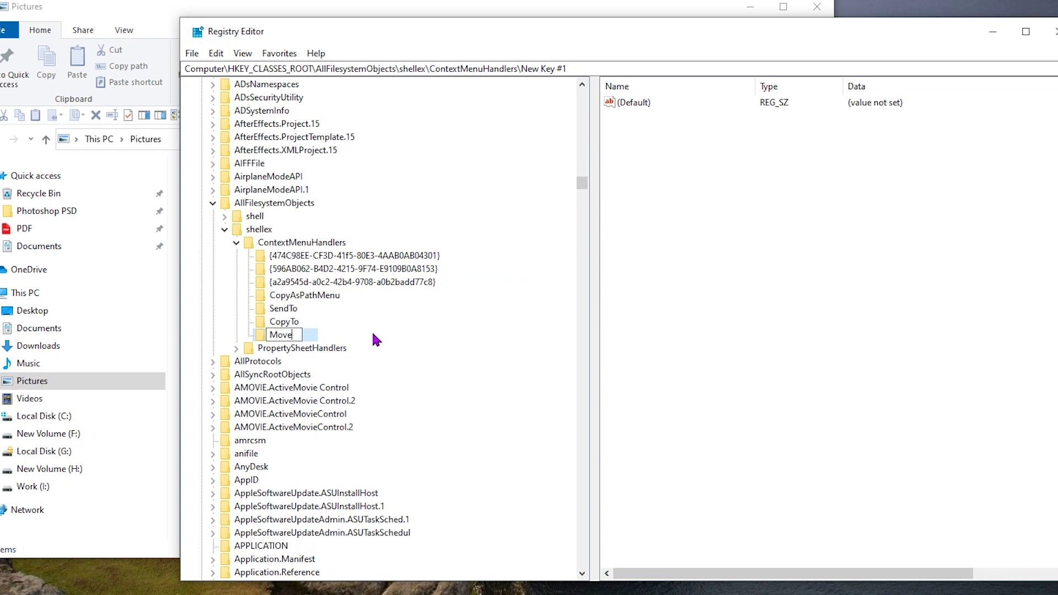
type("To")
key("Return")
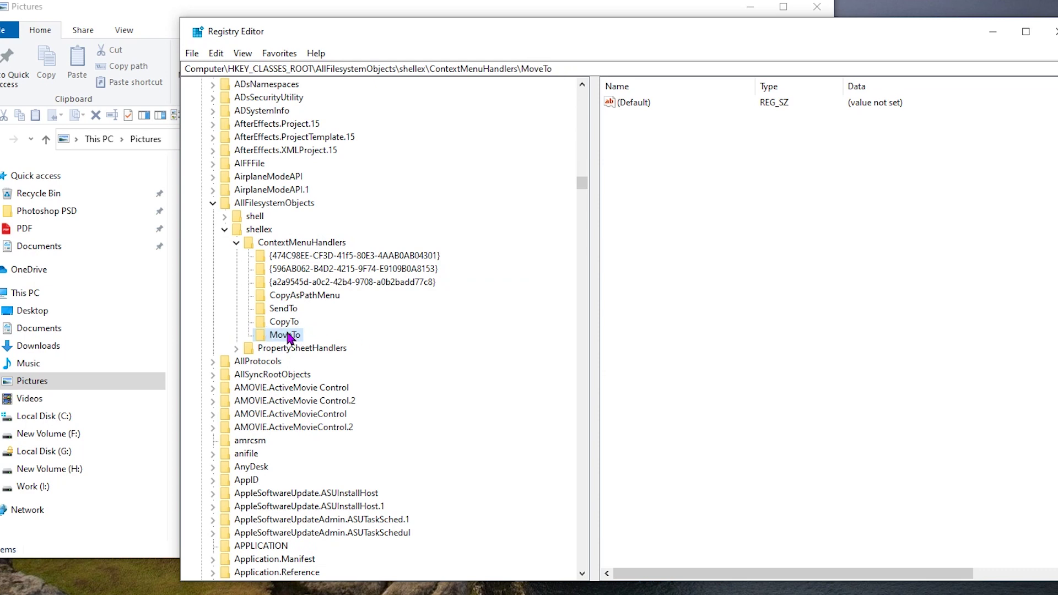
Set the MoveTo key's default value to {C2FBB631-2971-11D1-A18C-00C04FD75D13}, copied from the Move To line of the Notepad file.
double_click(628, 103)
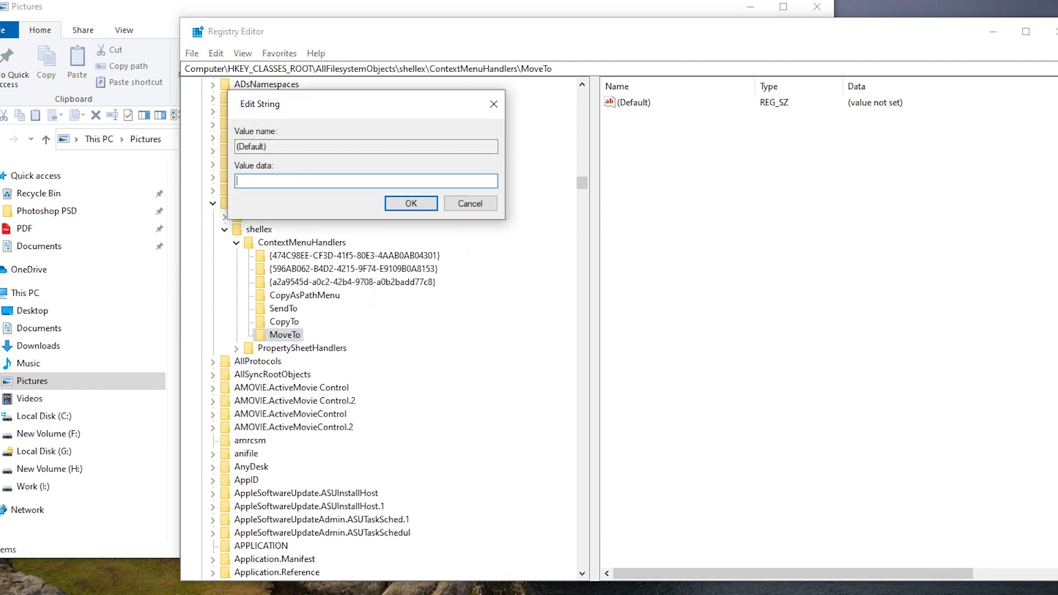
key("alt+Tab")
left_click_drag(429, 80, 727, 82)
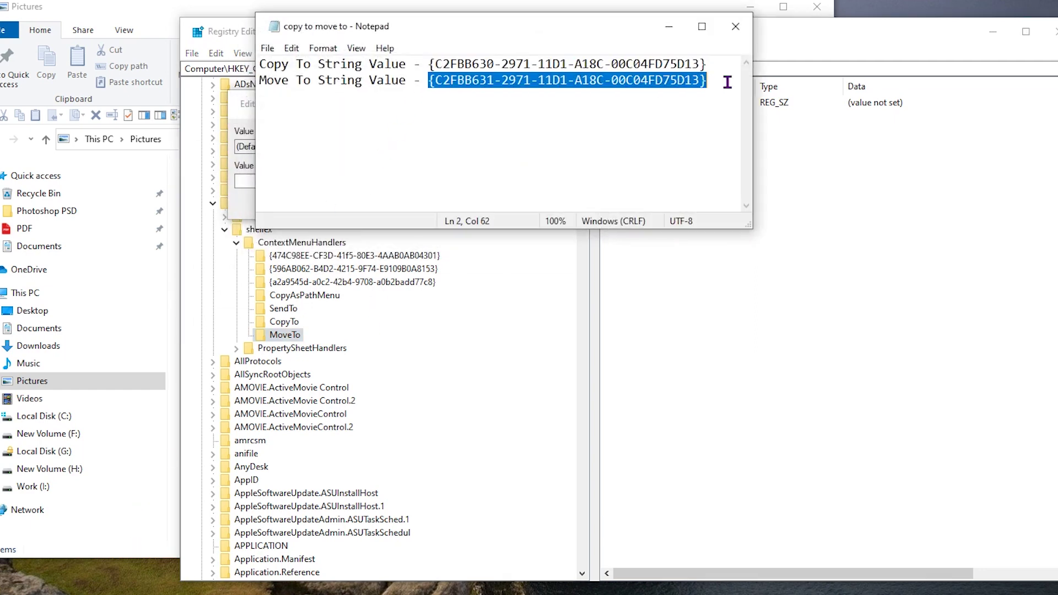
right_click(654, 81)
left_click(678, 128)
left_click(669, 26)
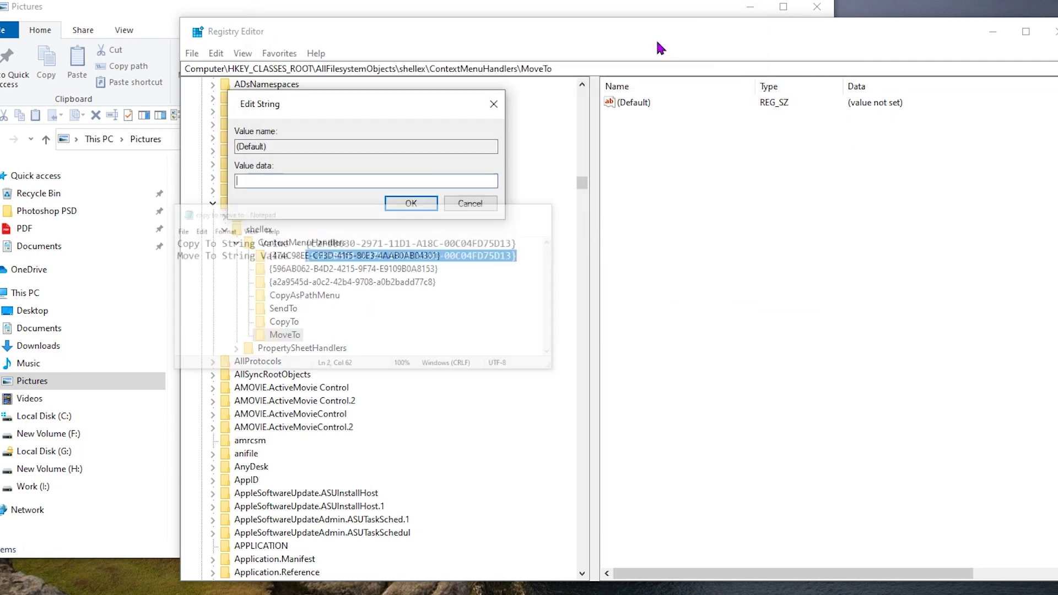
right_click(290, 180)
left_click(325, 238)
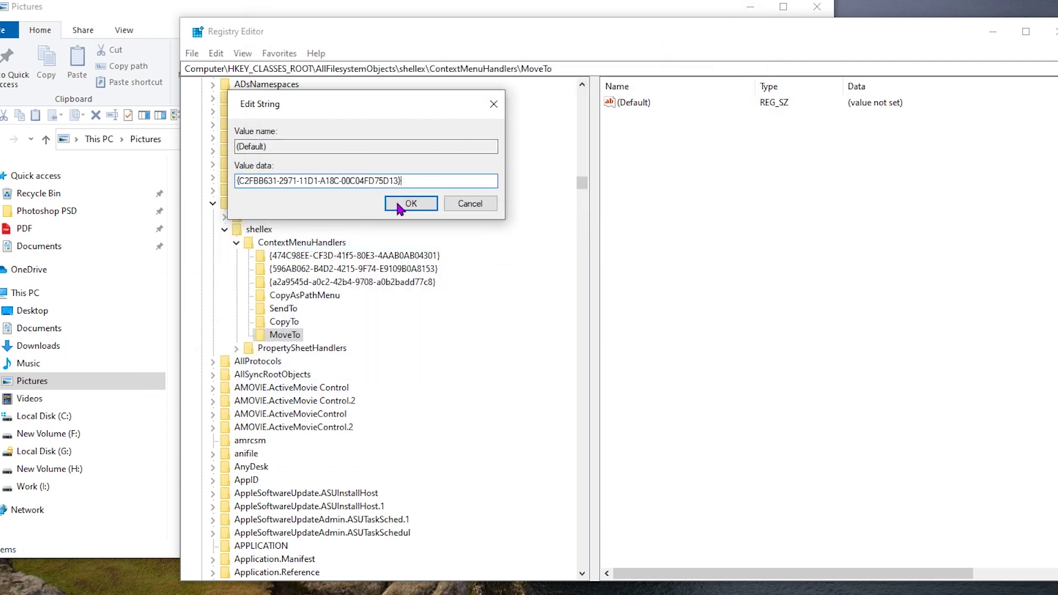
left_click(411, 203)
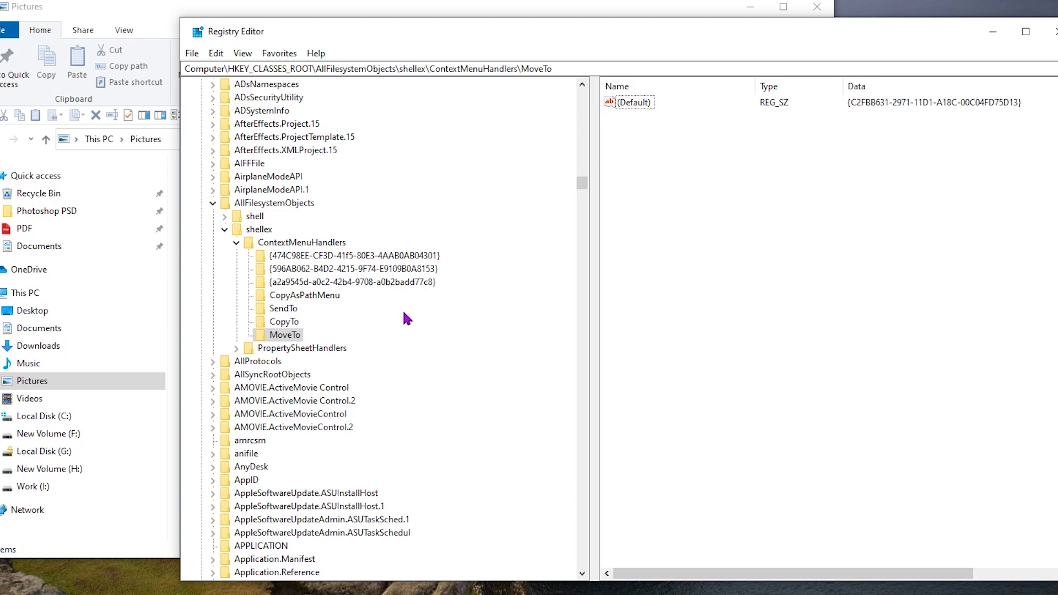
Minimize Registry Editor, browse the destinations offered by Copy to folder for the picture babe-2972221_1920, and cancel the copy.
left_click(992, 32)
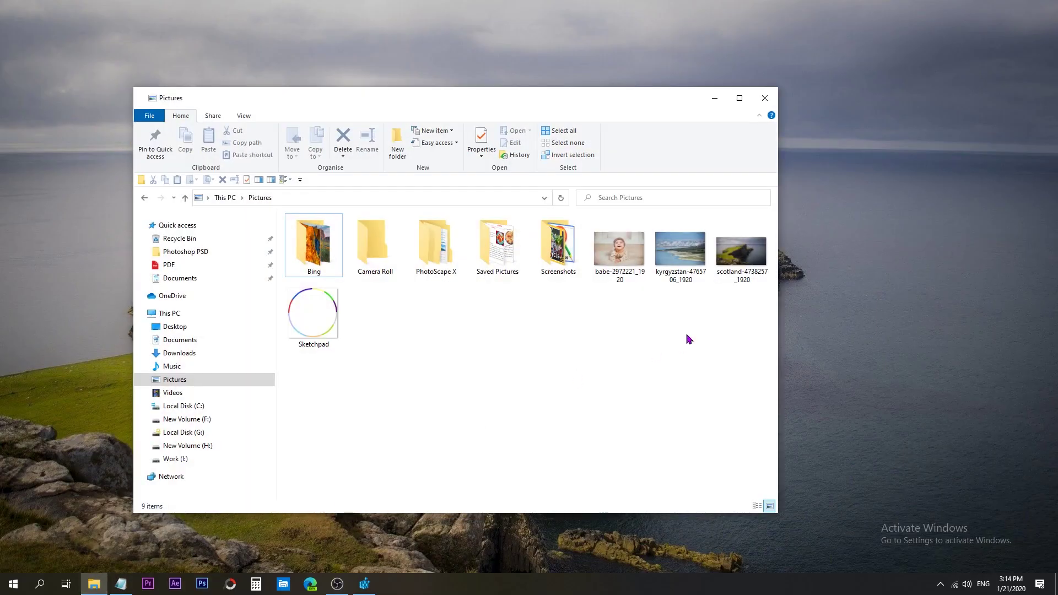
right_click(610, 244)
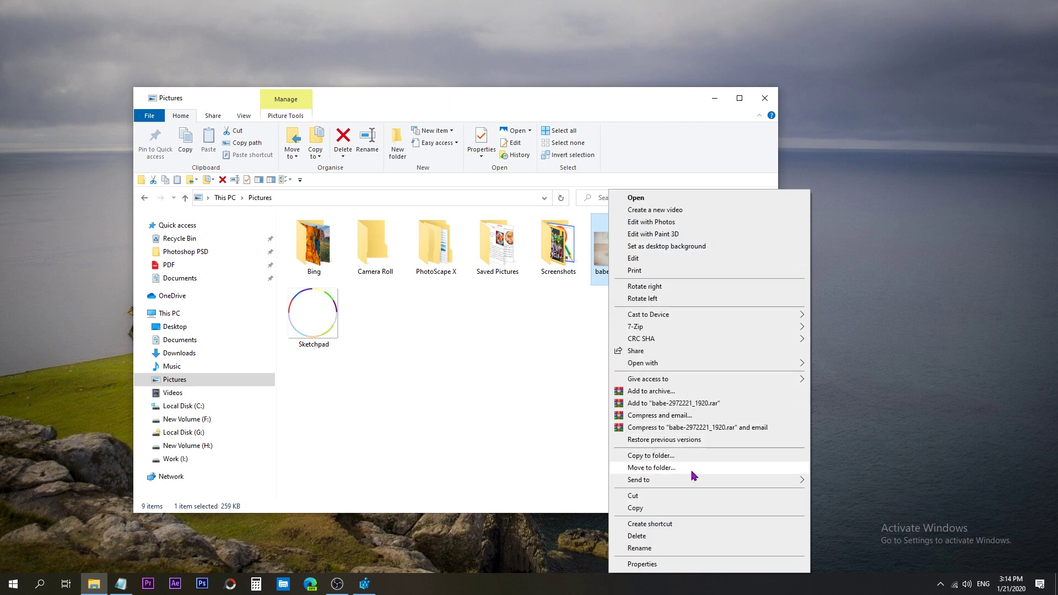
left_click(649, 456)
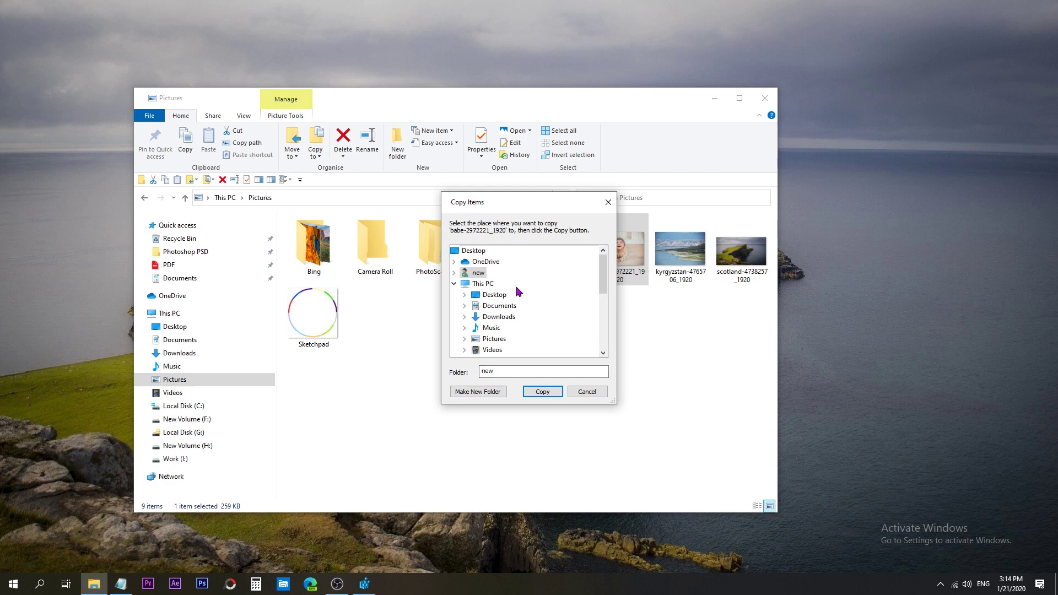
scroll(557, 297, "down", 3)
scroll(558, 300, "up", 2)
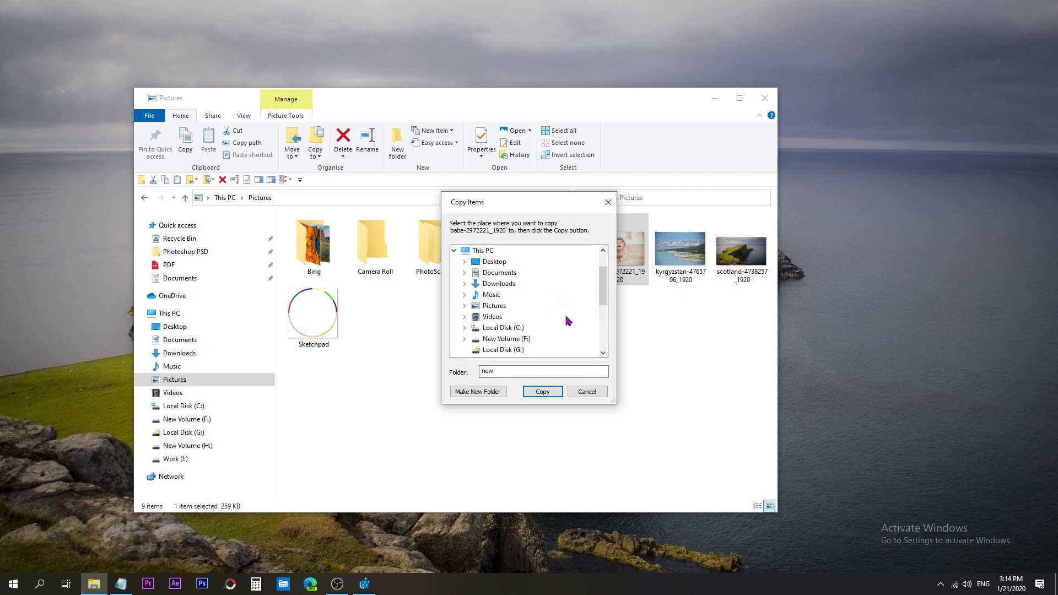
left_click_drag(545, 208, 451, 215)
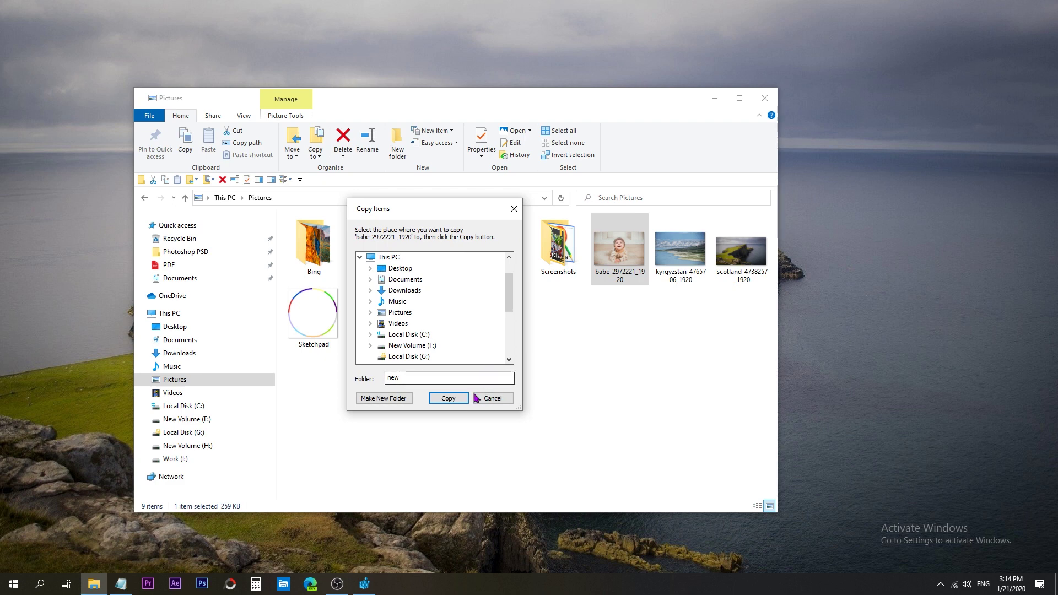
left_click(490, 400)
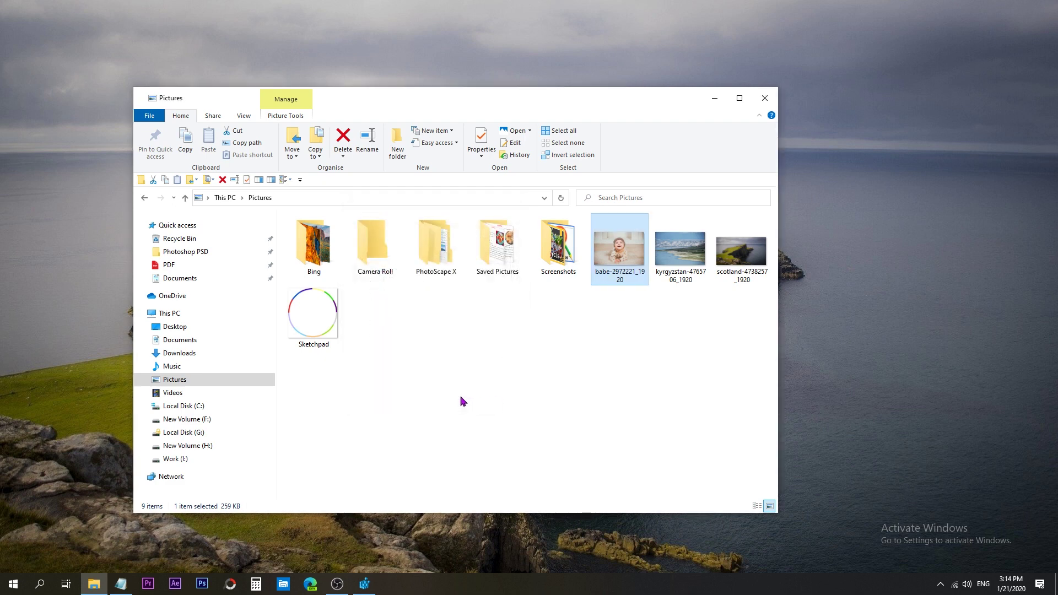
Test Move to folder on the picture babe-2972221_1920, cancel the move, and bring up the picture's context options again.
right_click(612, 254)
left_click(644, 467)
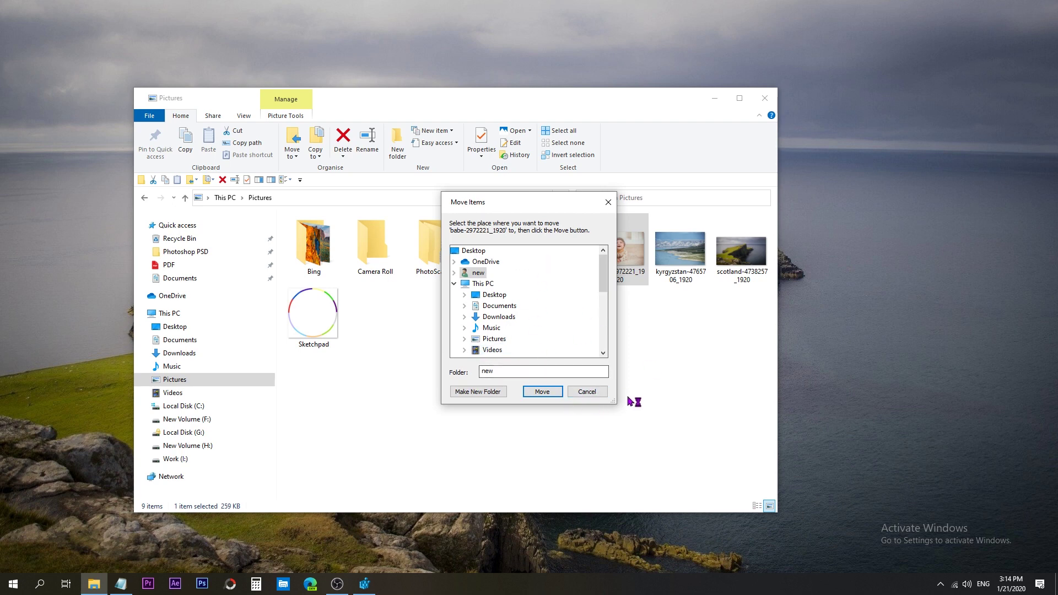
left_click(587, 391)
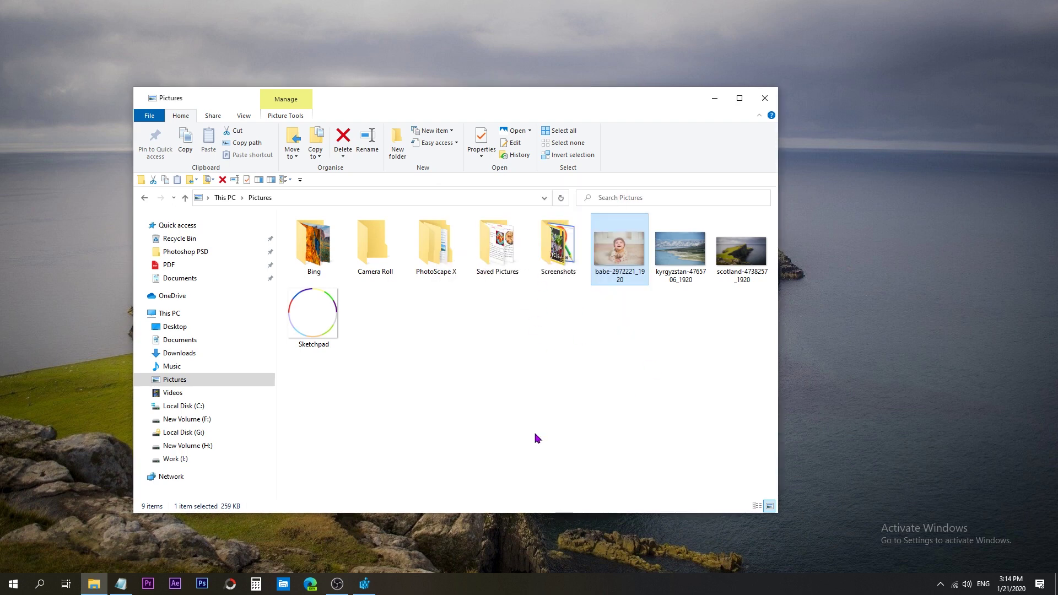
right_click(603, 257)
Return to Registry Editor and review the CopyTo and MoveTo keys under ContextMenuHandlers.
left_click(364, 584)
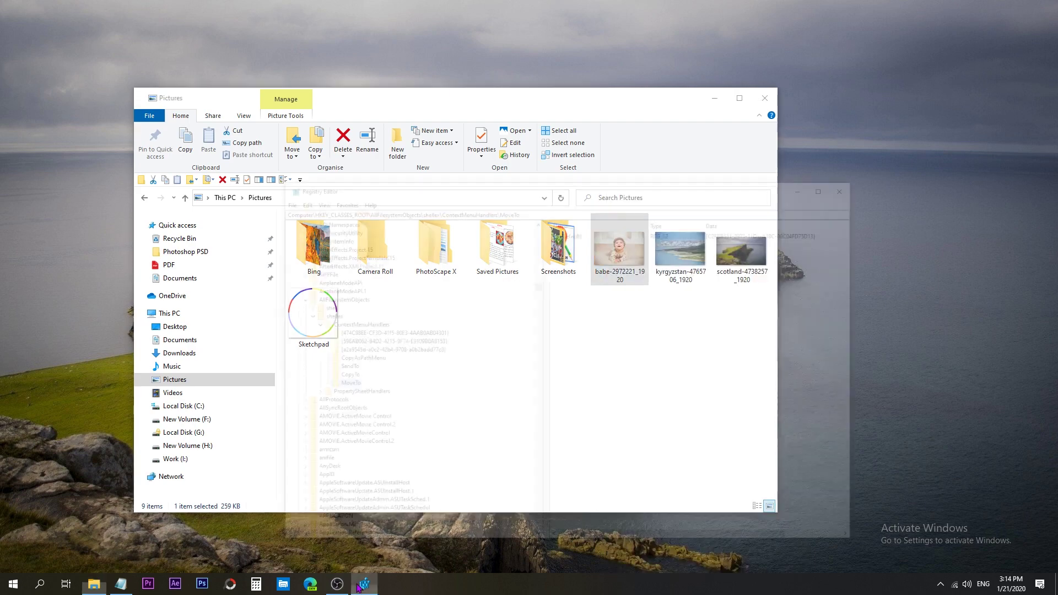
left_click(345, 317)
left_click(347, 327)
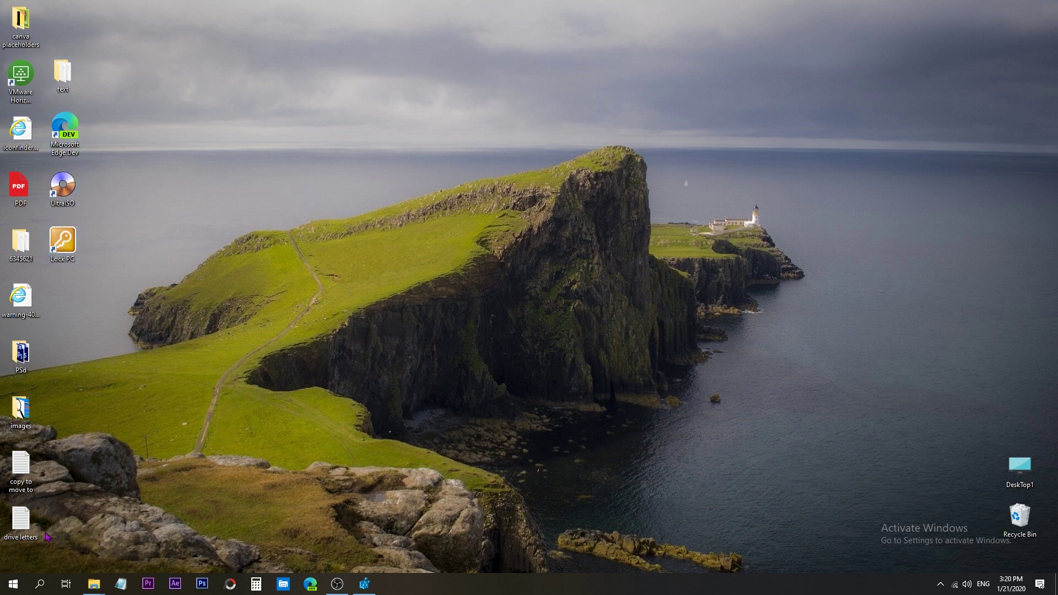
Search for Registry Editor in Windows and launch it.
left_click(12, 584)
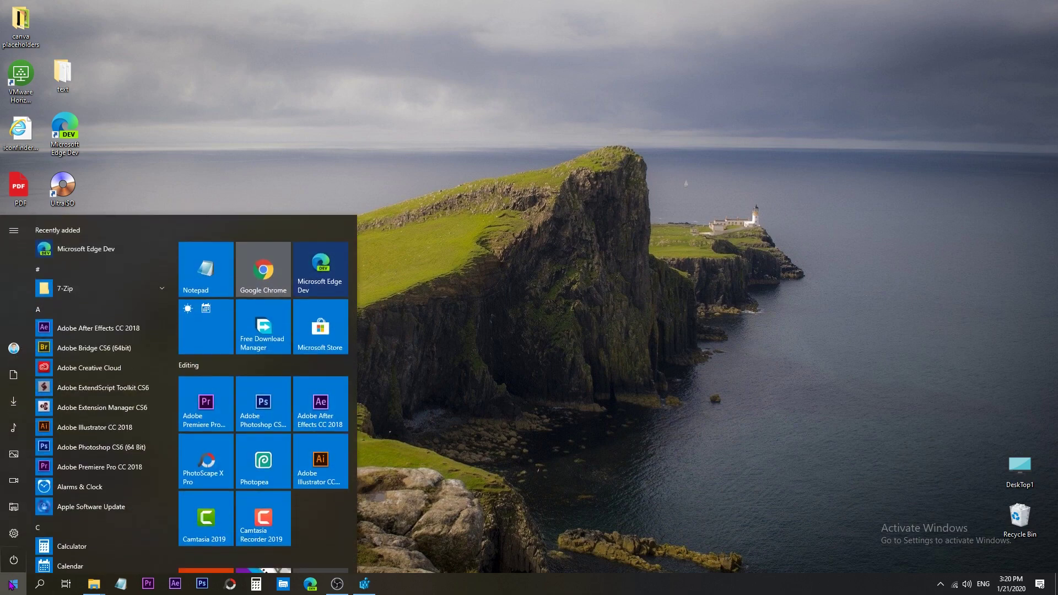
type("re")
left_click(355, 199)
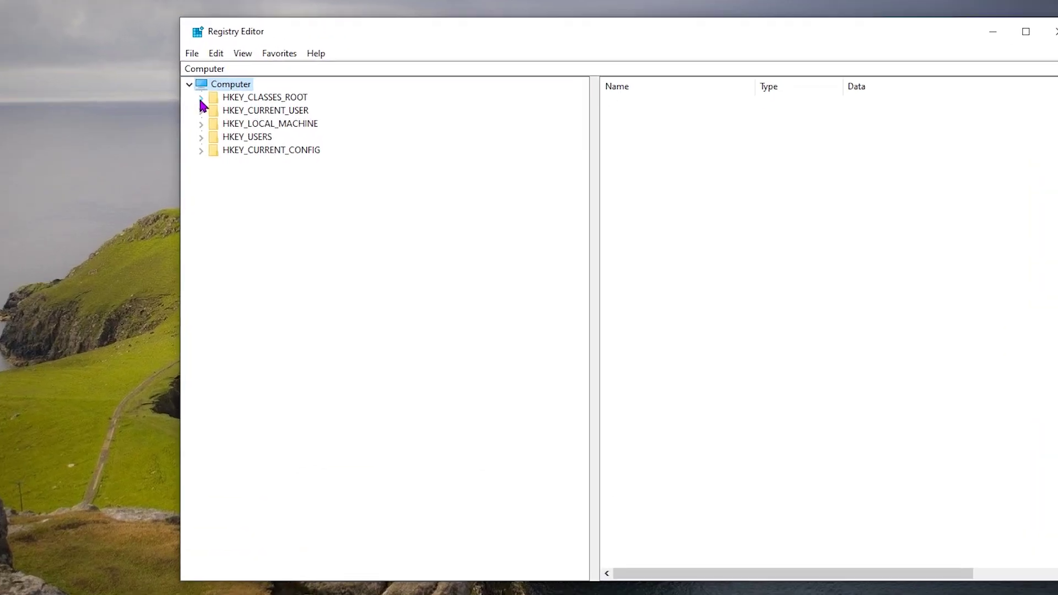
Expand HKEY_CLASSES_ROOT and select its lnkfile key.
left_click(201, 99)
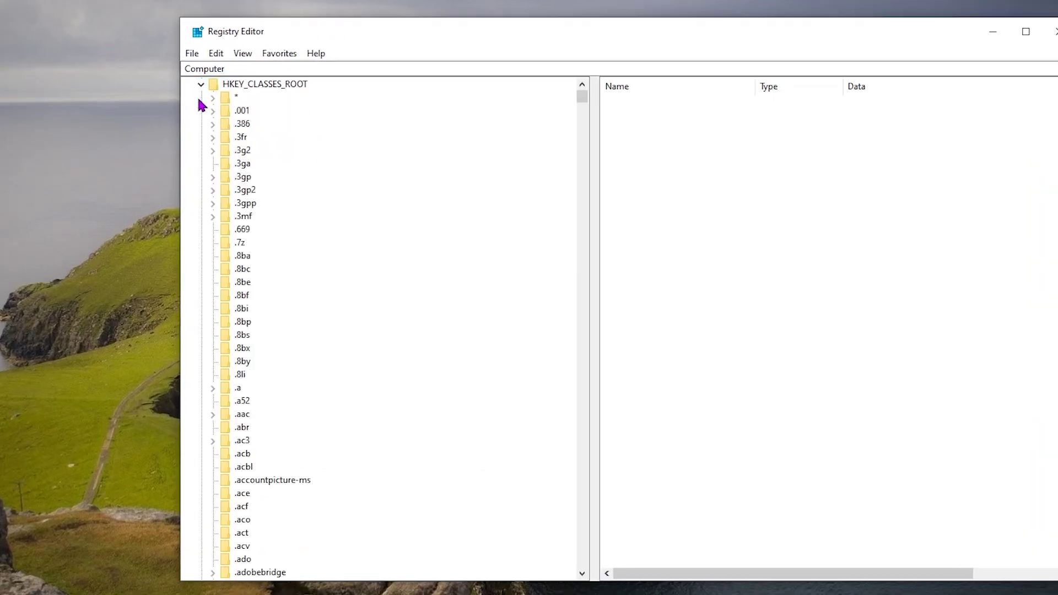
left_click(278, 85)
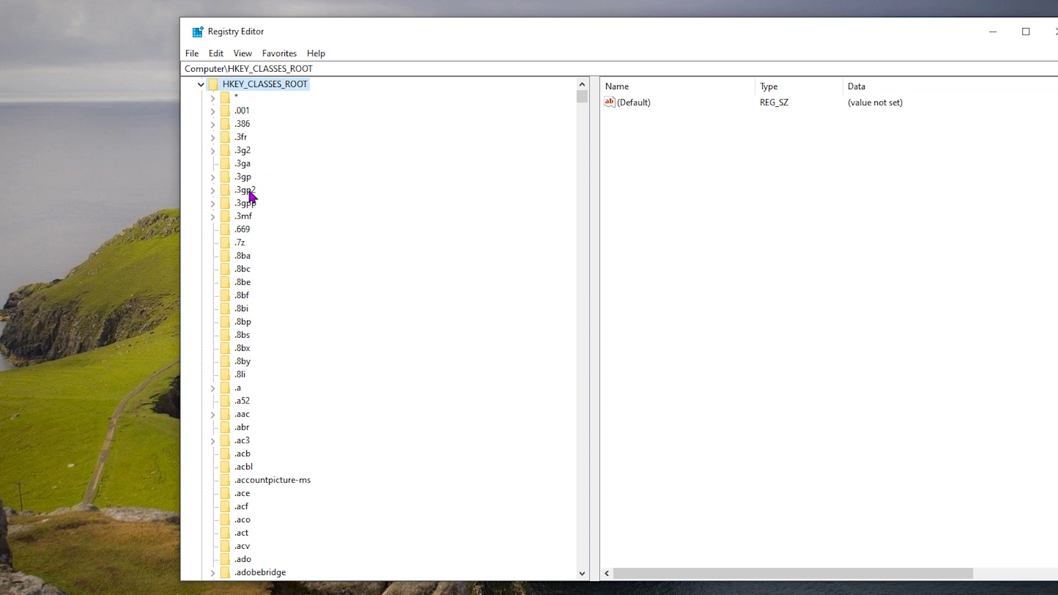
key("l")
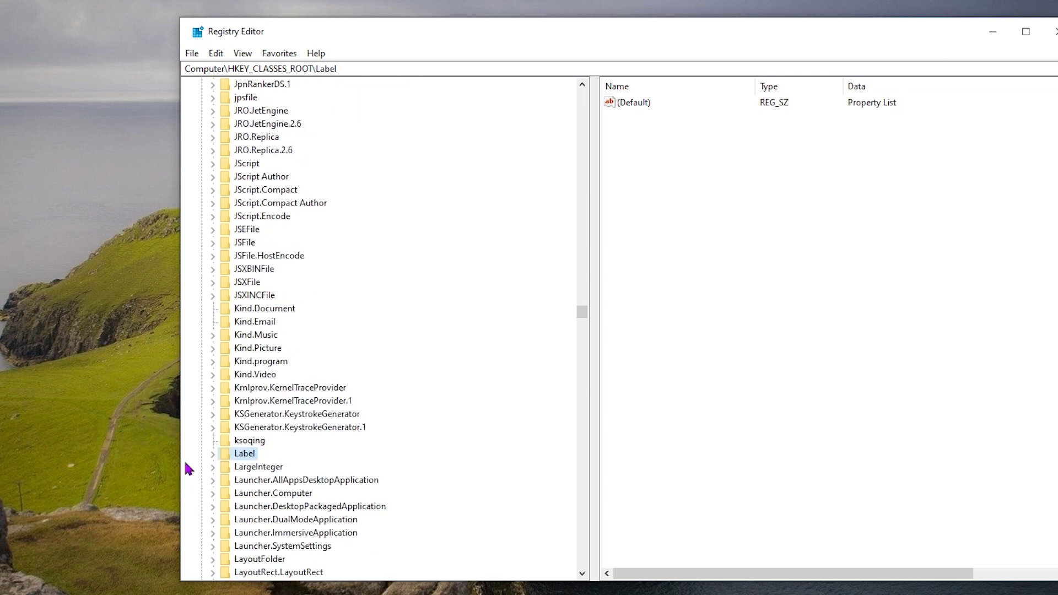
scroll(242, 463, "down", 4)
scroll(241, 462, "down", 7)
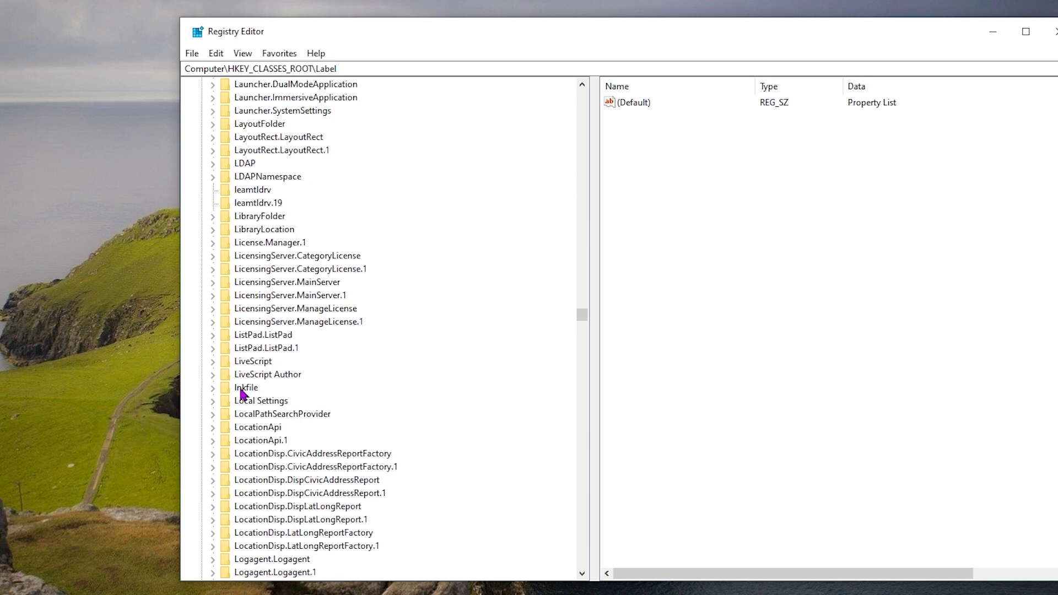
left_click(242, 392)
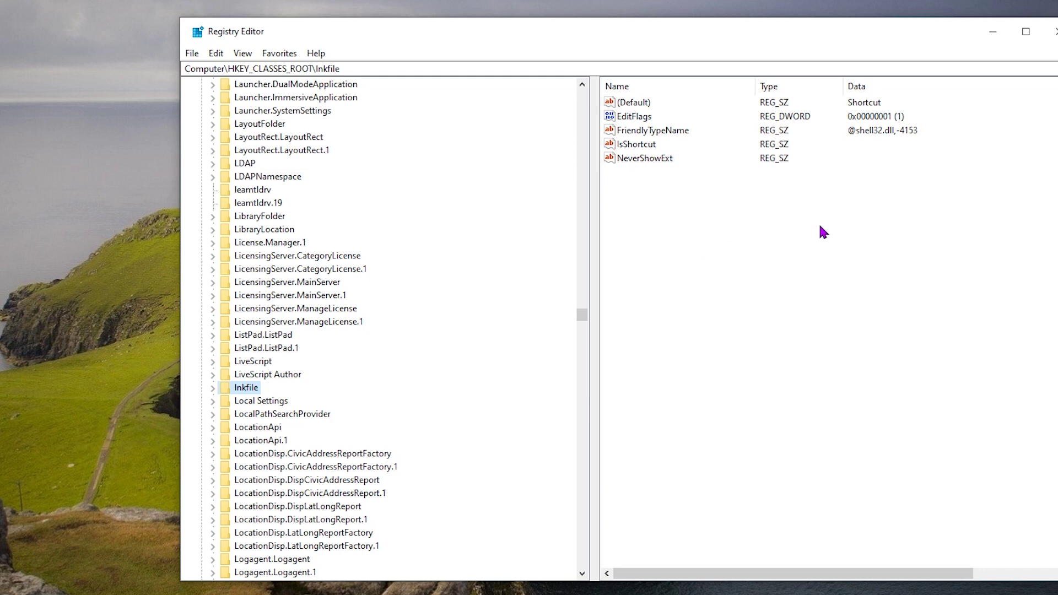
Rename the IsShortcut value in the lnkfile key to IsShortcut_old and minimize Registry Editor.
right_click(636, 145)
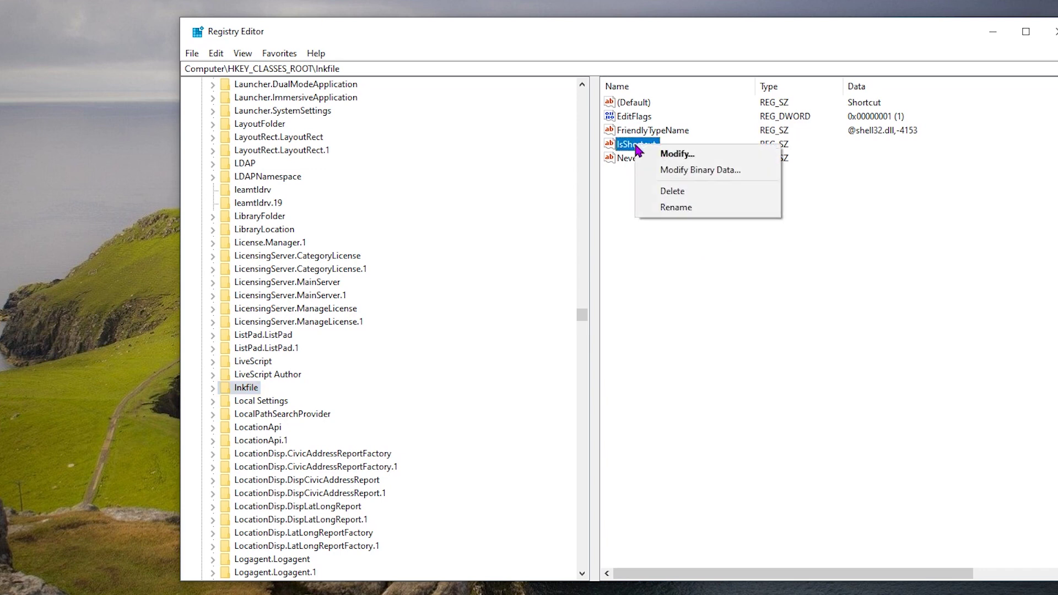
left_click(669, 208)
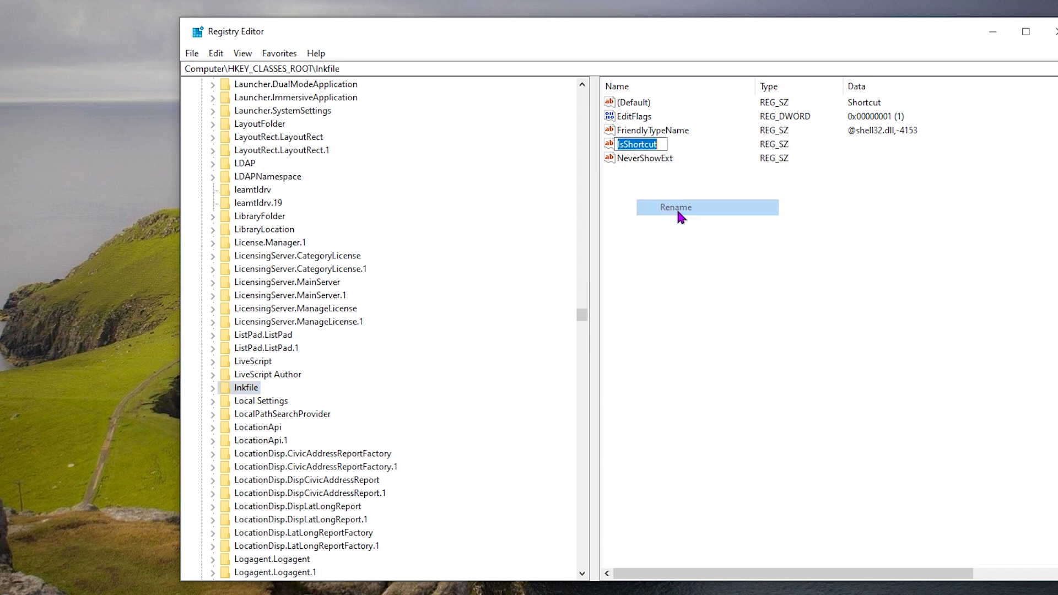
left_click(661, 143)
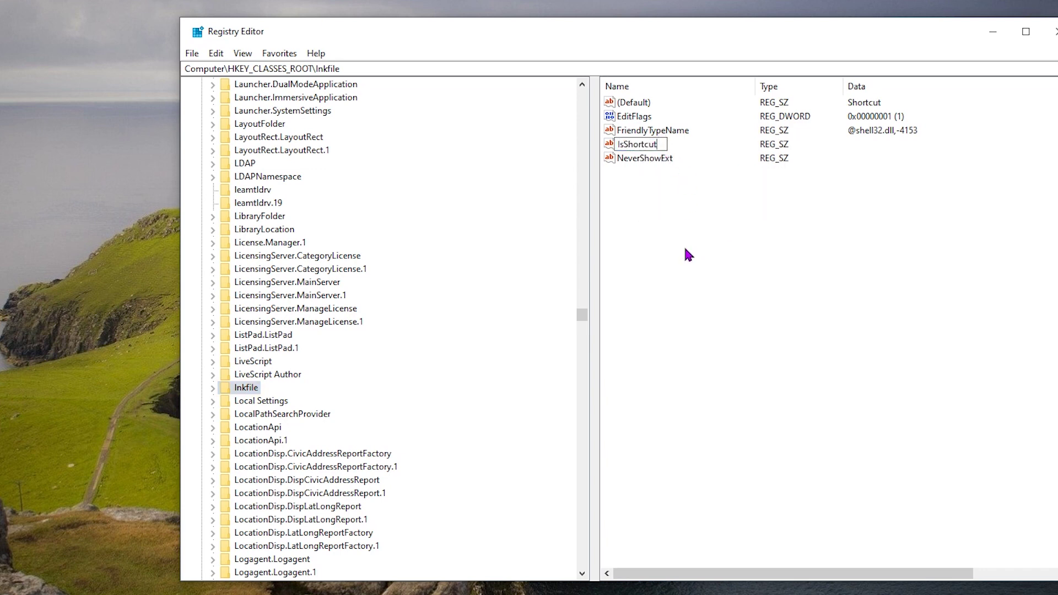
type("_old")
key("Return")
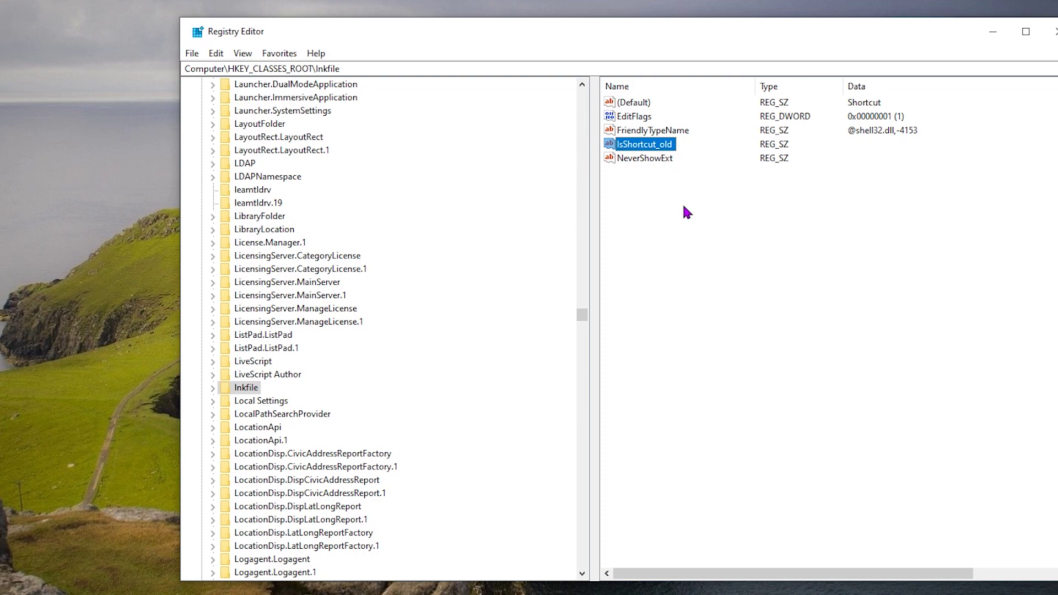
left_click(992, 31)
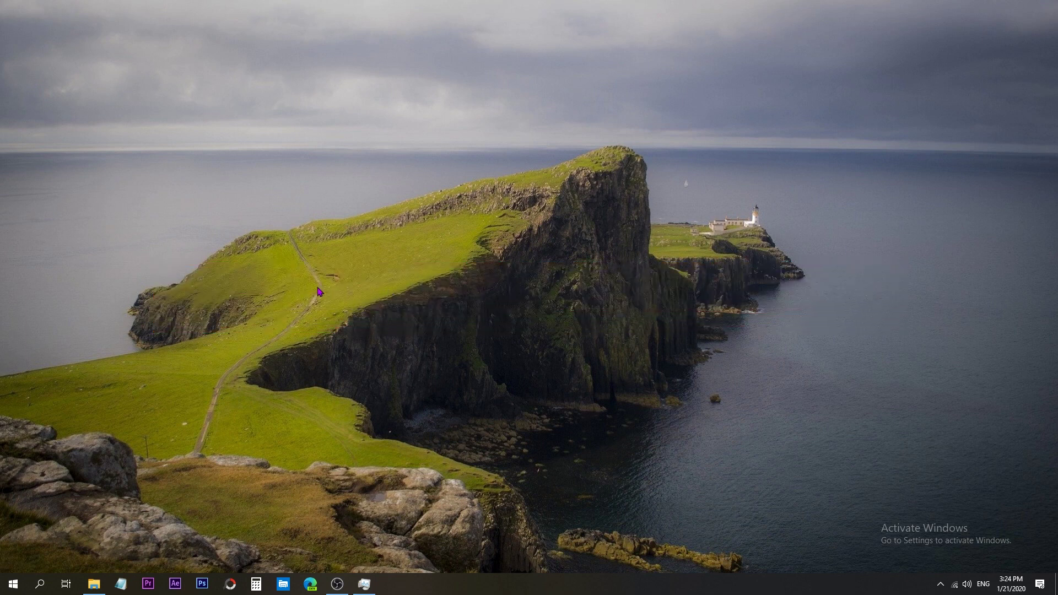
Check the default Windows search, and in Registry Editor expand HKEY_CURRENT_USER\Software\Microsoft\Windows.
left_click(39, 584)
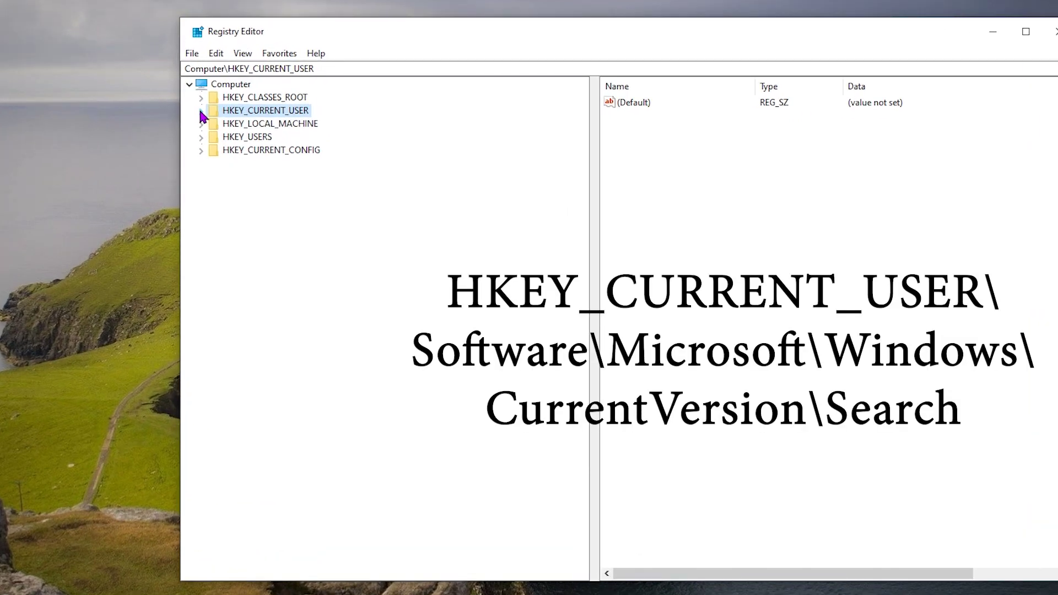
left_click(201, 111)
left_click(213, 256)
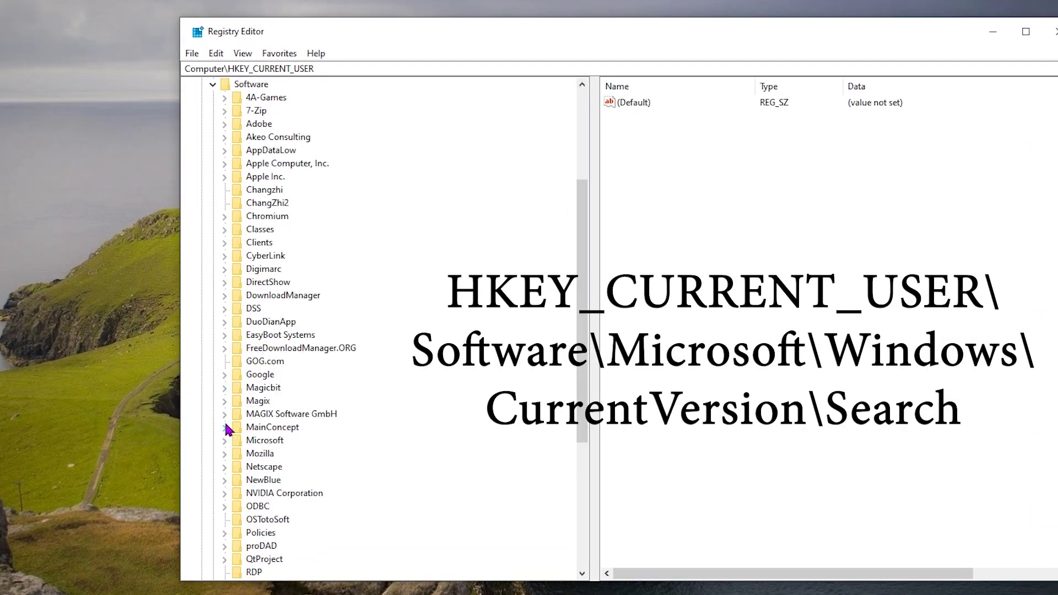
left_click(225, 440)
left_click(270, 234)
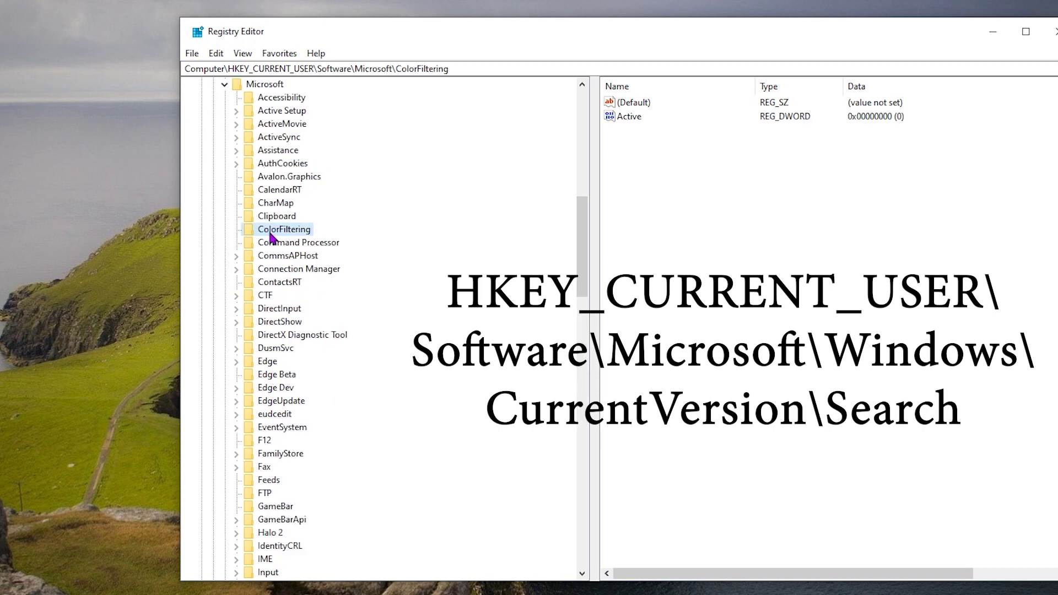
key("w")
scroll(298, 441, "down", 5)
left_click(236, 427)
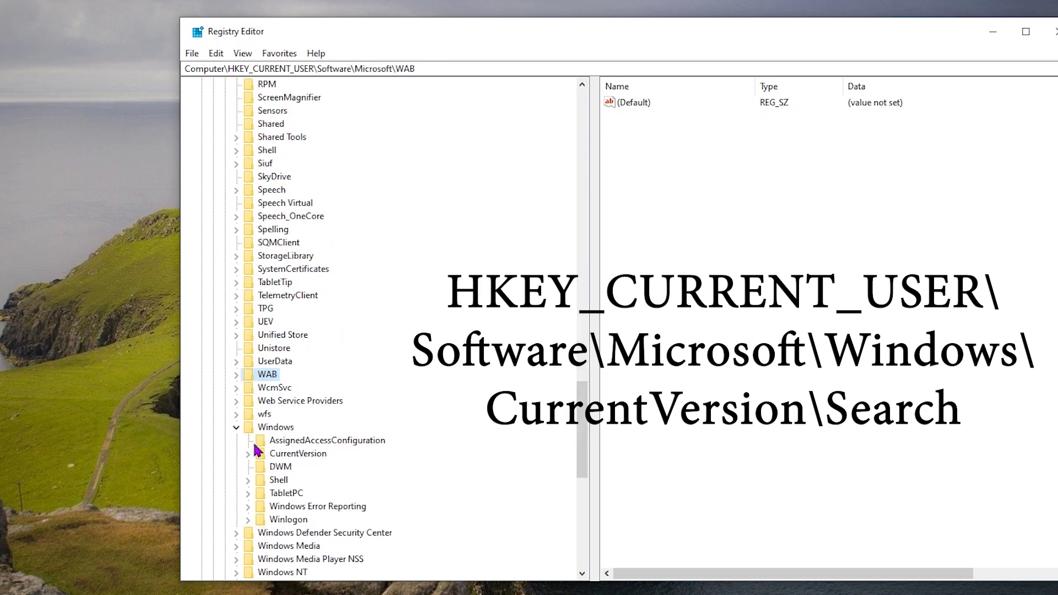
Expand the CurrentVersion key under Windows and select its Search key.
left_click(247, 453)
scroll(305, 410, "down", 5)
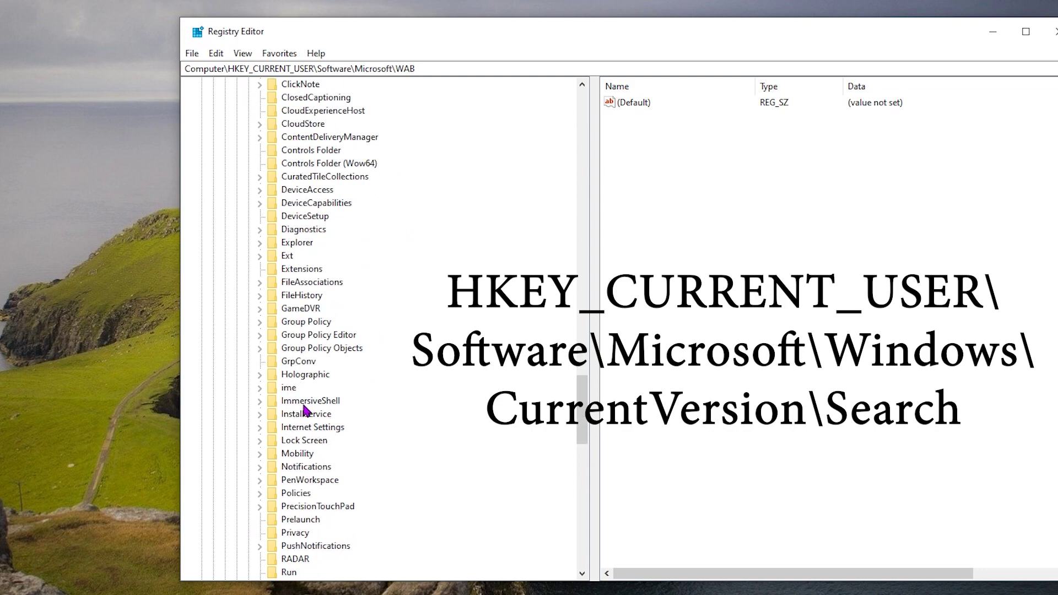
scroll(306, 411, "down", 3)
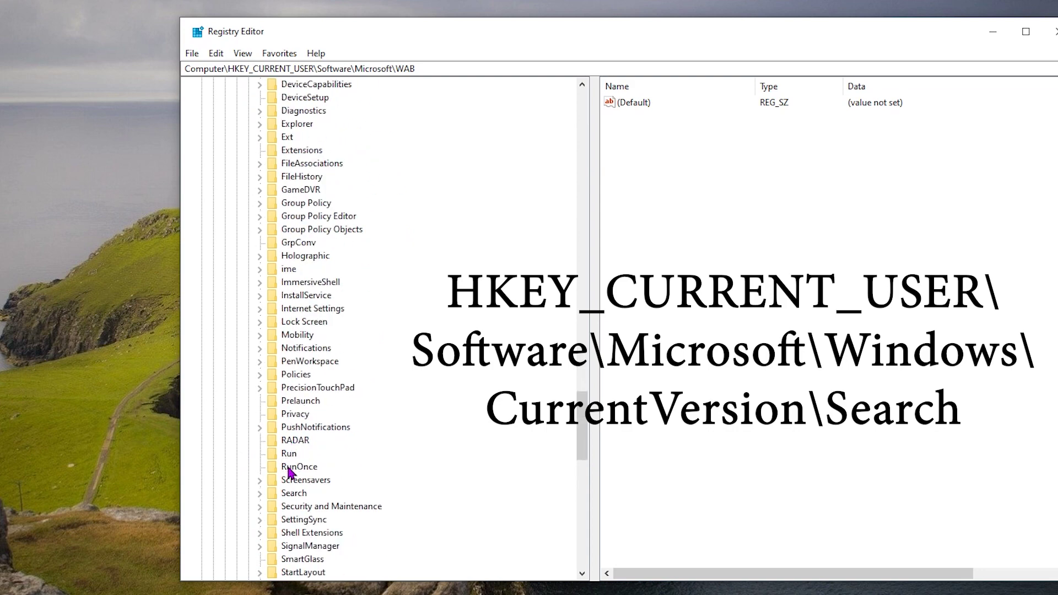
left_click(290, 494)
scroll(289, 427, "down", 4)
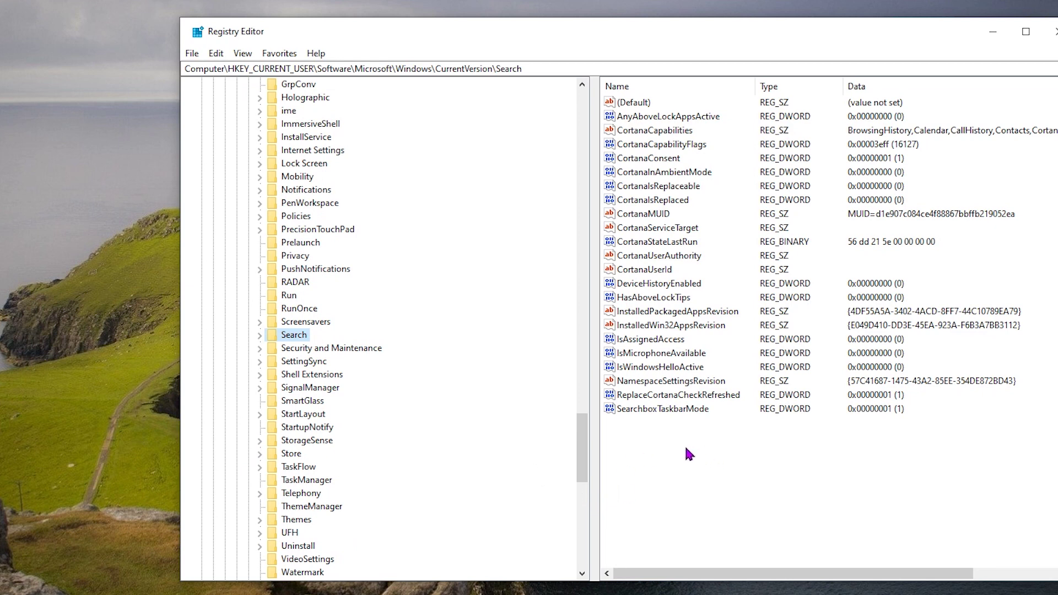
Create a DWORD (32-bit) value named ImmersiveSearch in the Search key.
right_click(668, 448)
mouse_move(716, 456)
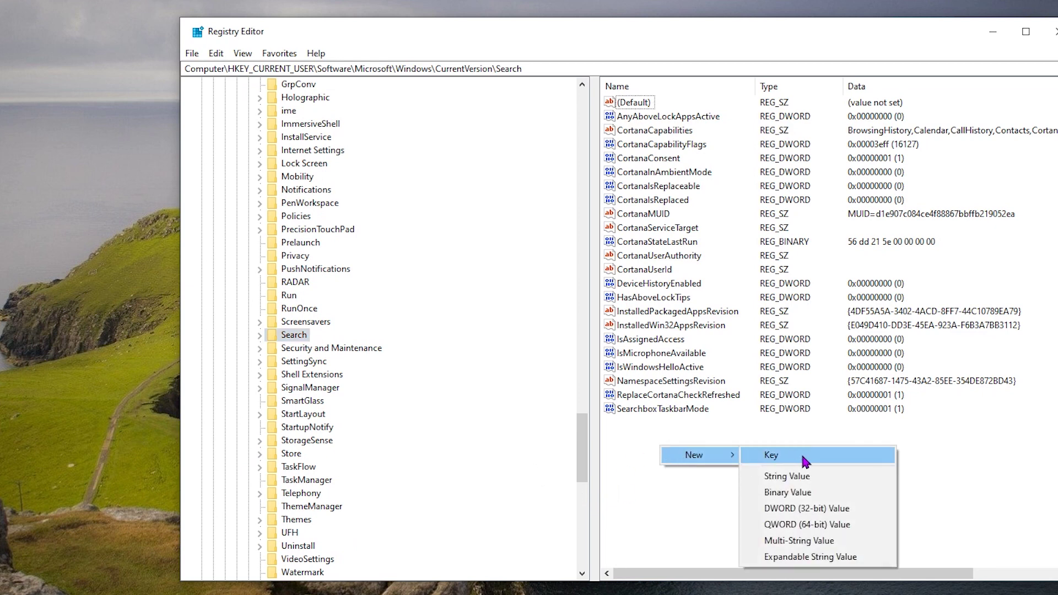
left_click(784, 508)
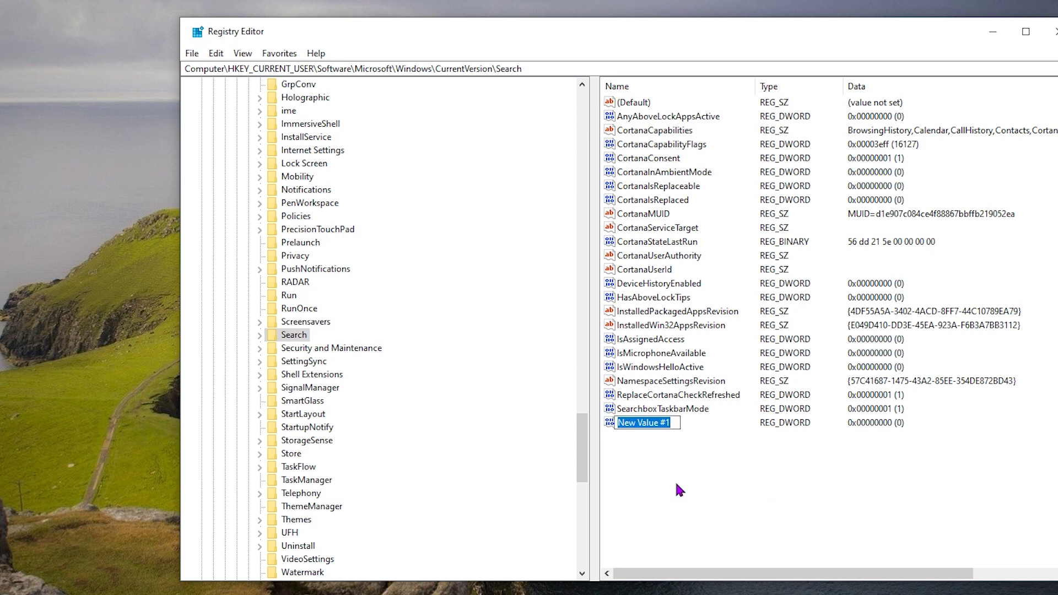
type("Immersiv")
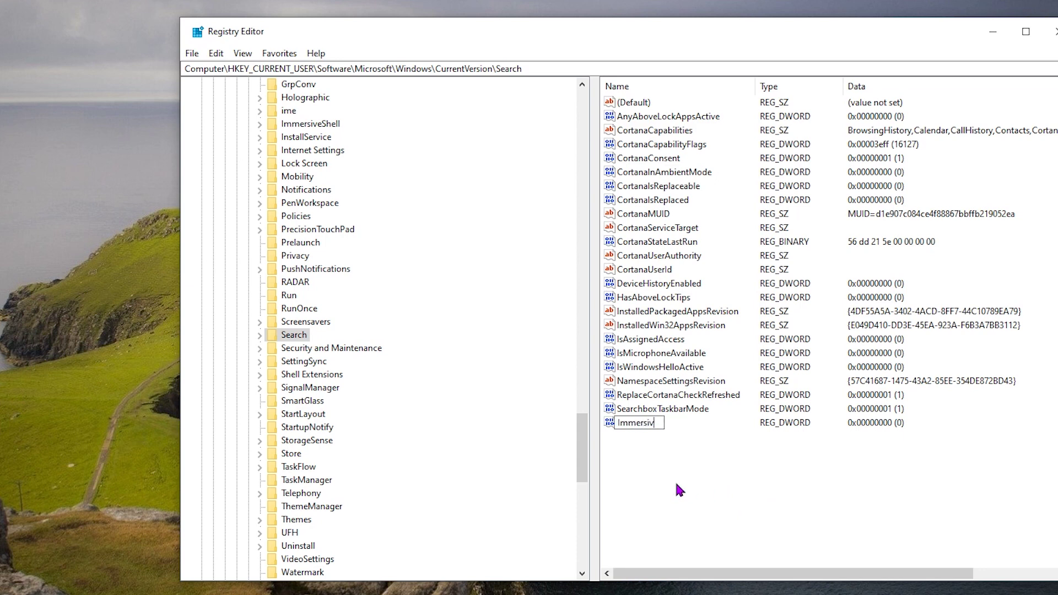
type("eSearch")
key("Return")
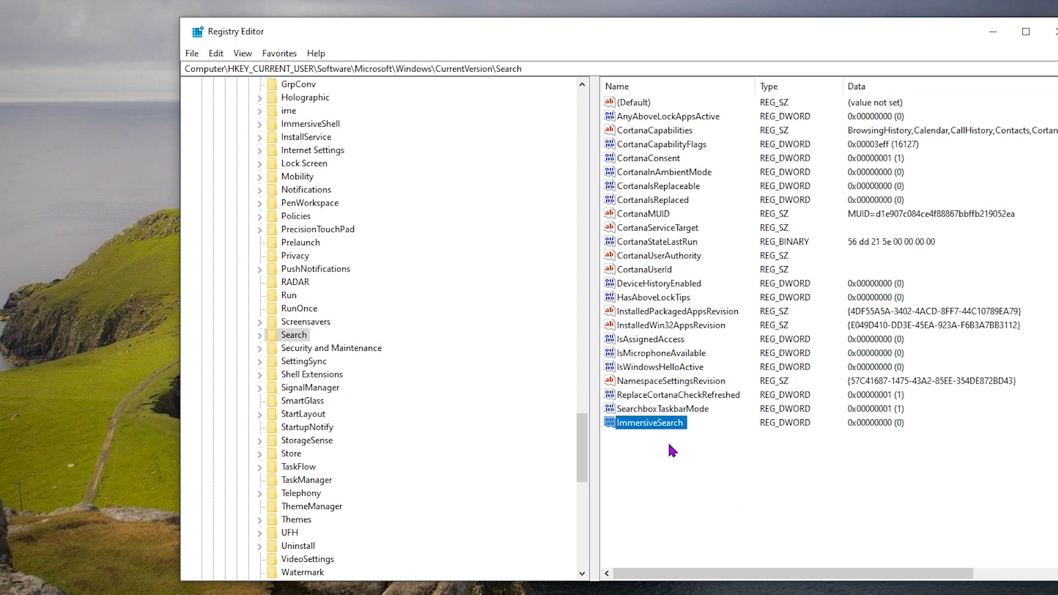
Set the ImmersiveSearch value data to 1 with the Hexadecimal base.
double_click(639, 425)
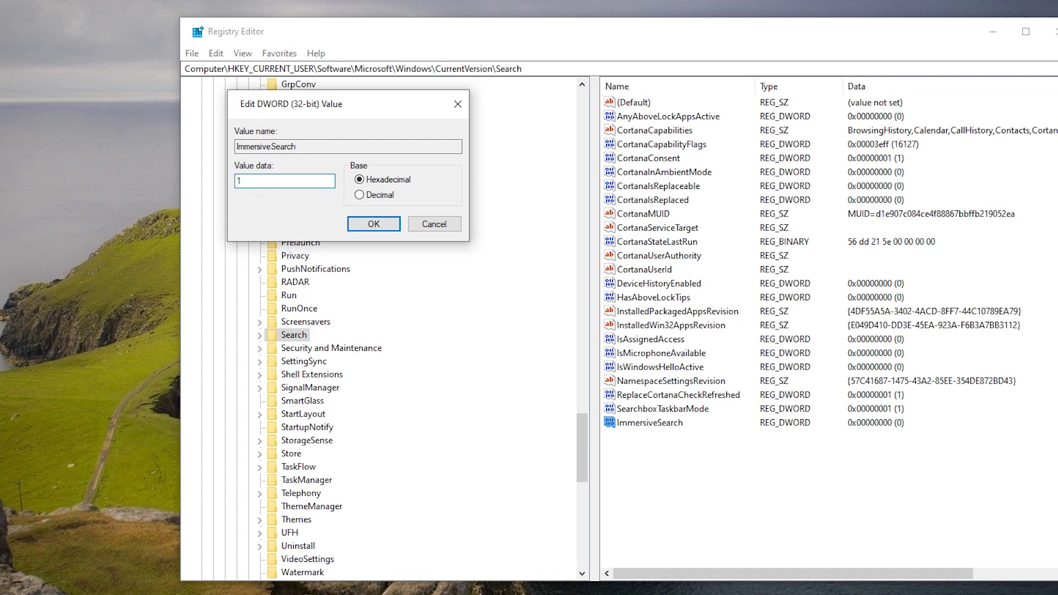
type("1")
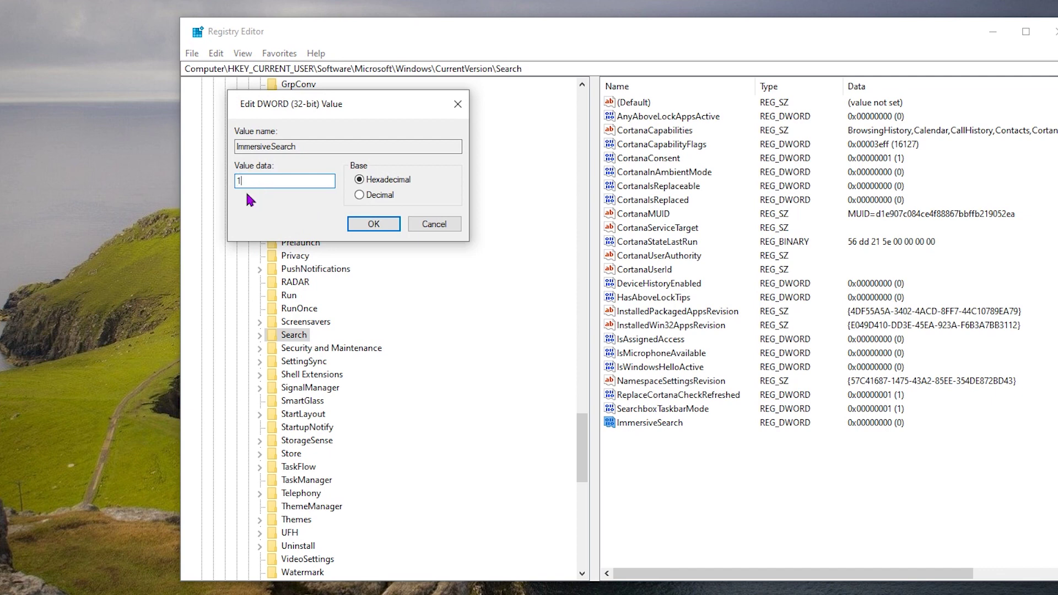
left_click(373, 226)
Expand the Search and Flighting keys and create a new subkey named override under Flighting.
double_click(292, 339)
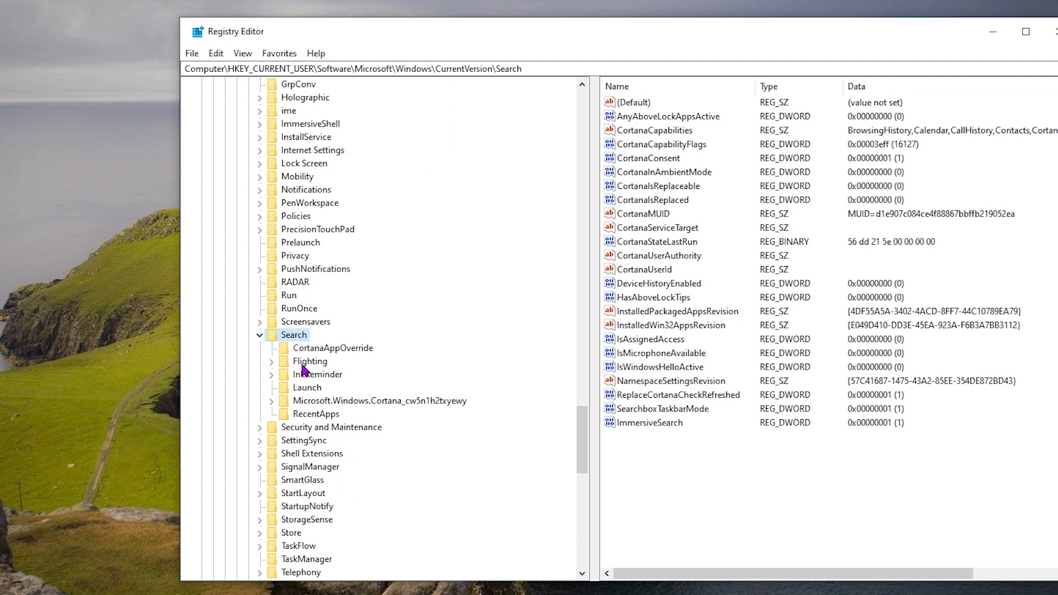
left_click(272, 363)
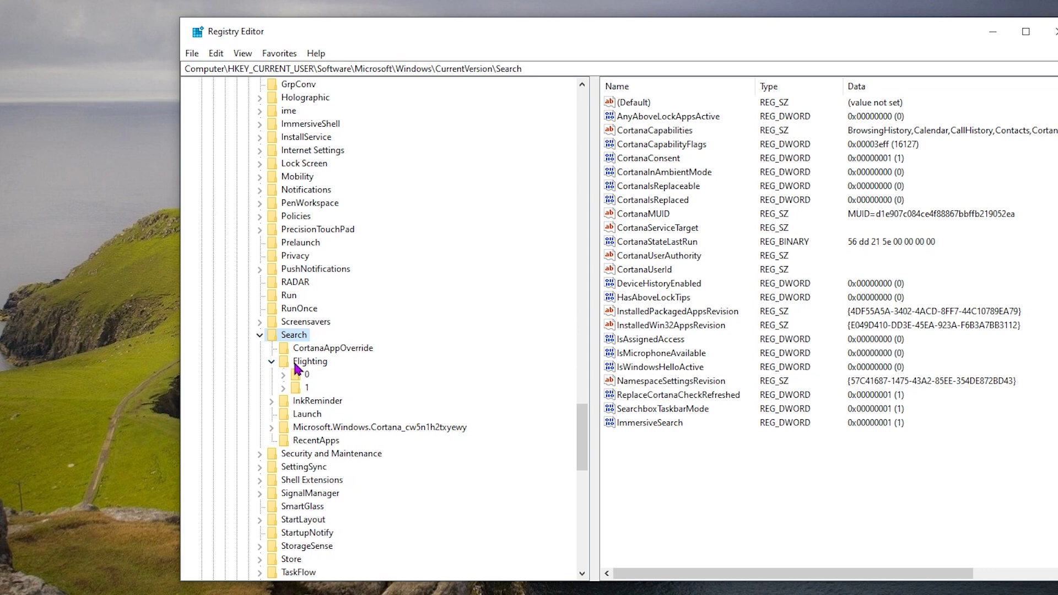
right_click(314, 367)
mouse_move(344, 389)
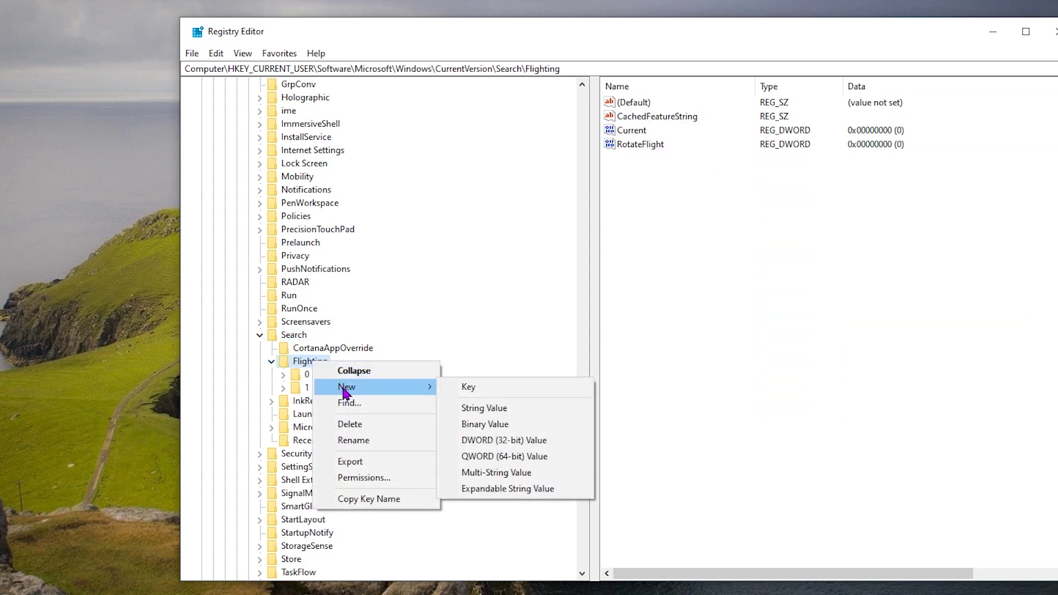
left_click(482, 389)
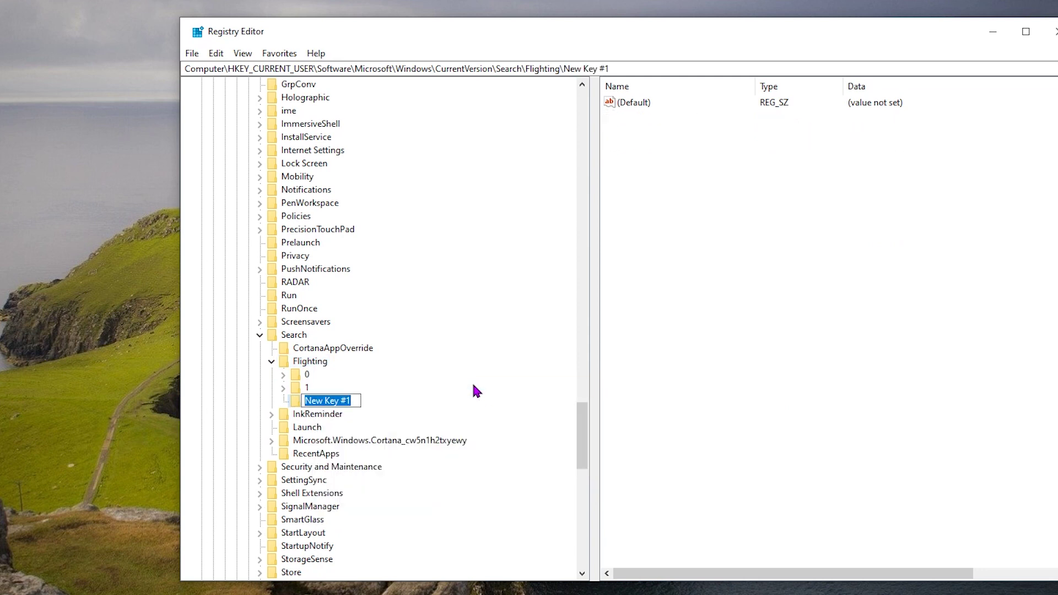
type("override")
key("Return")
Create a DWORD (32-bit) value named ImmersiveSearchFull in the override key, and open Windows search.
right_click(679, 251)
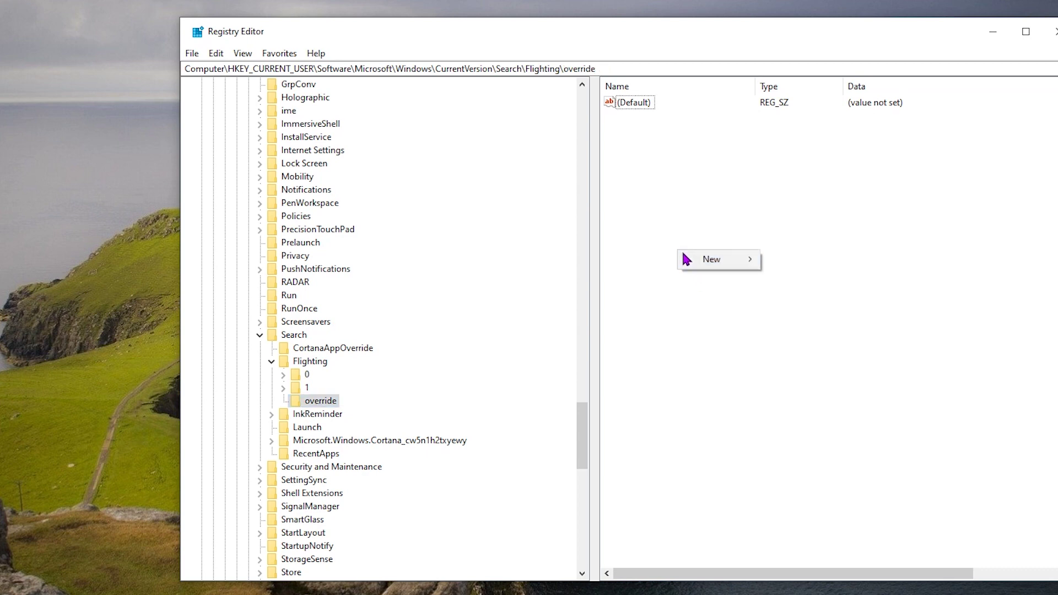
mouse_move(699, 262)
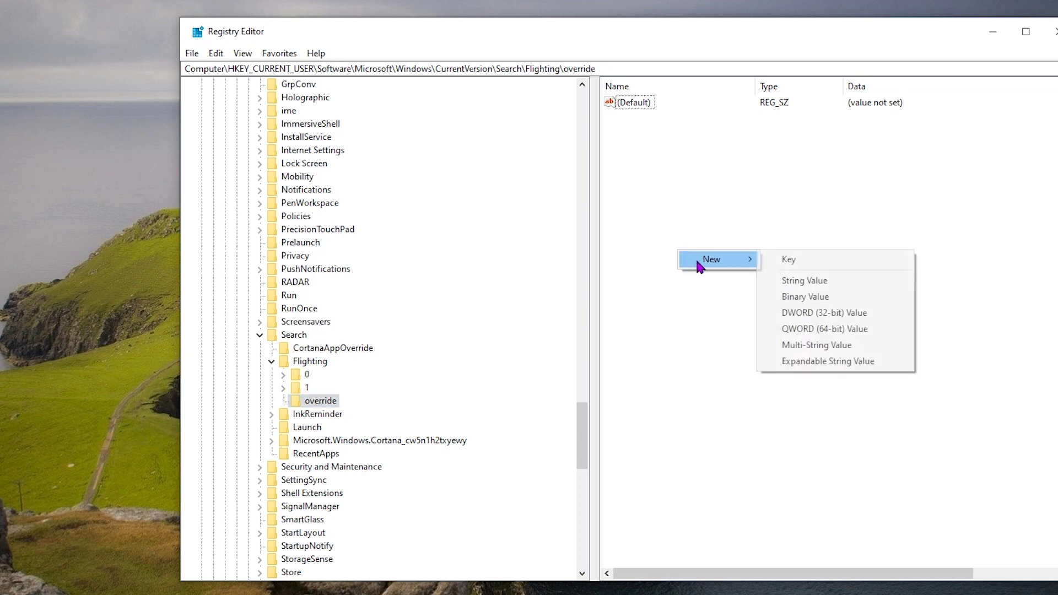
left_click(804, 312)
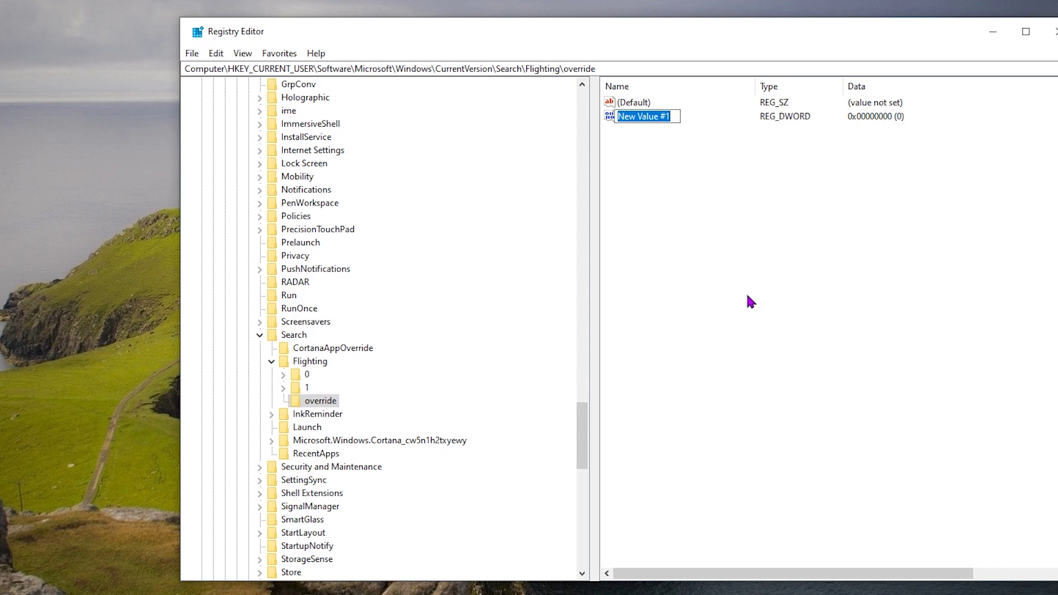
type("Immersive")
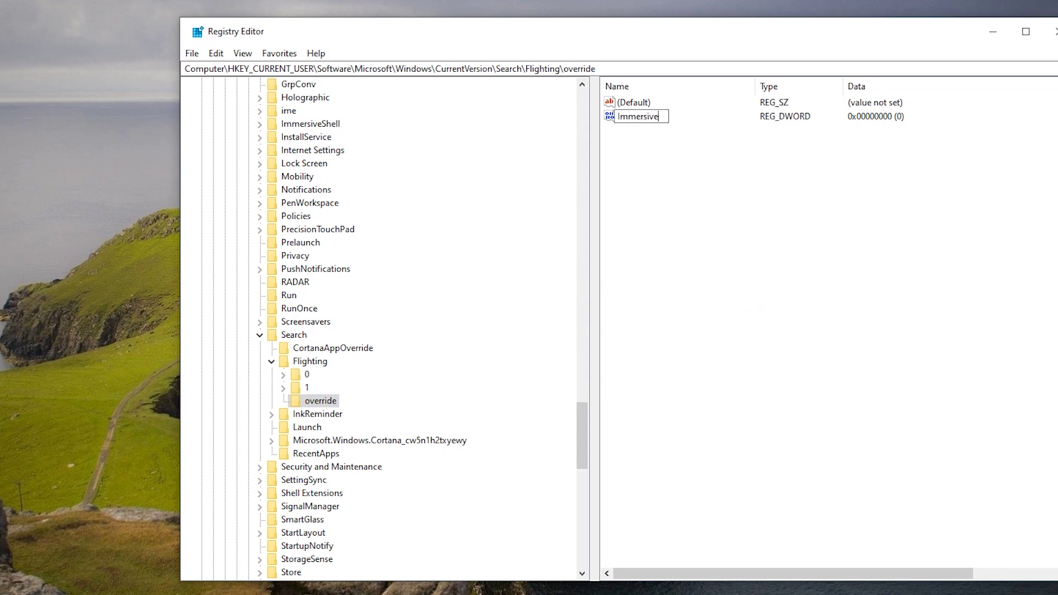
type("SearchFull")
key("Return")
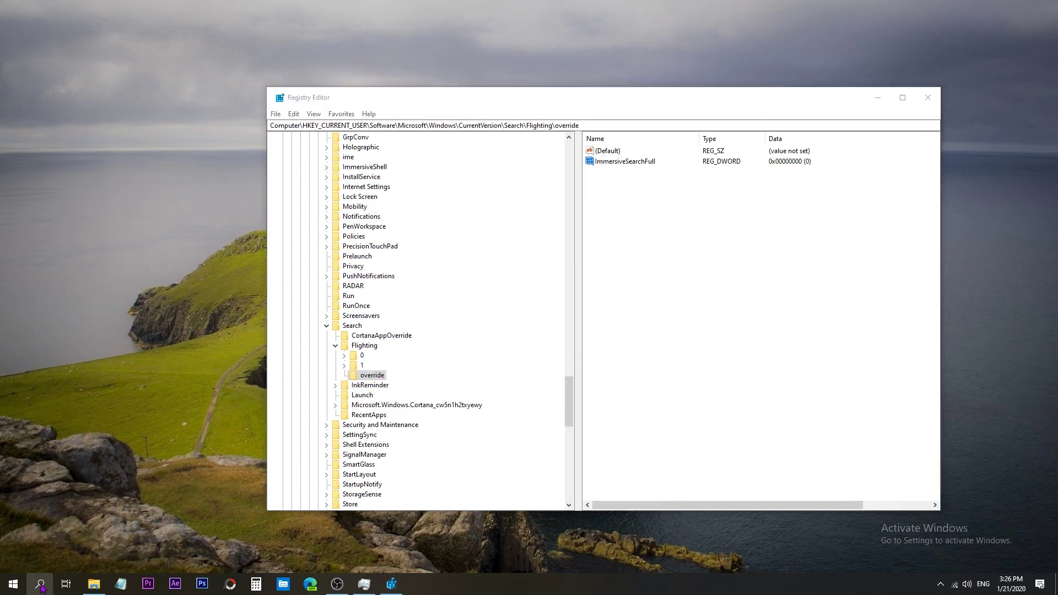
left_click(39, 583)
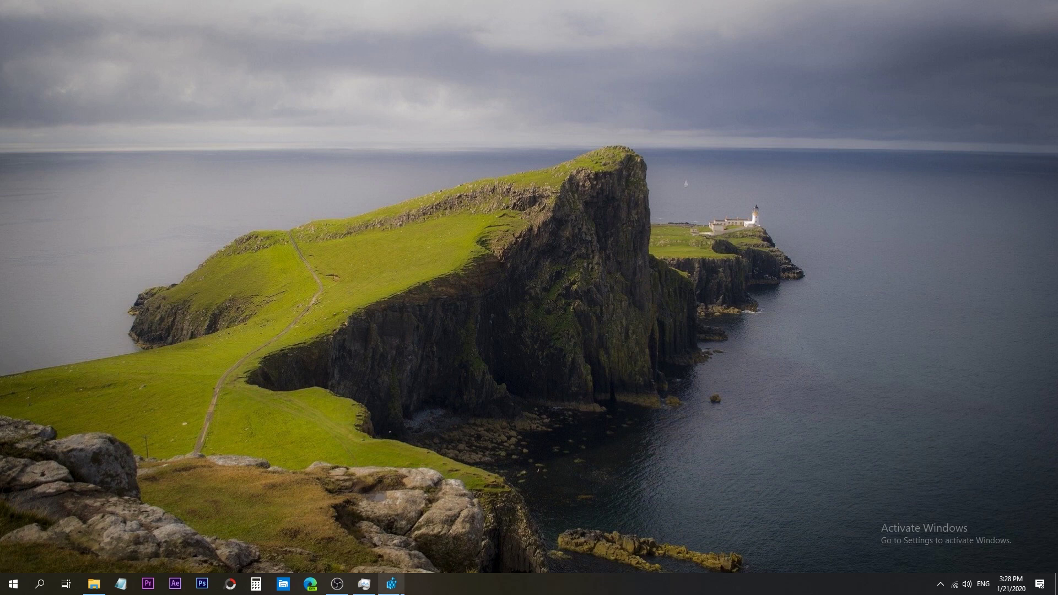
Switch to Registry Editor and open the HKEY_CURRENT_USER\Software\Microsoft\Windows\CurrentVersion\Explorer\Advanced key.
left_click(391, 584)
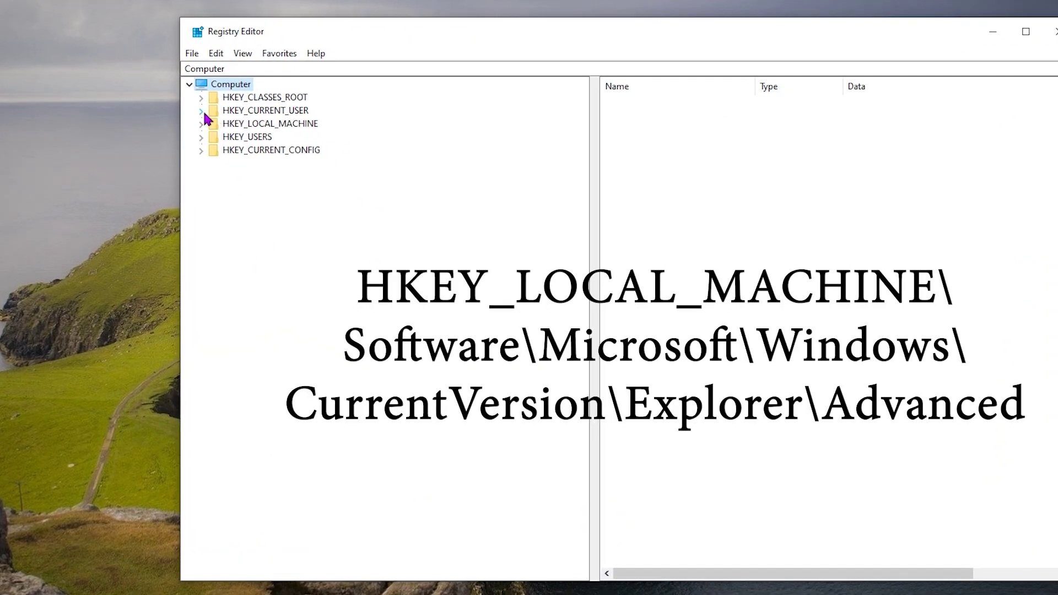
left_click(201, 112)
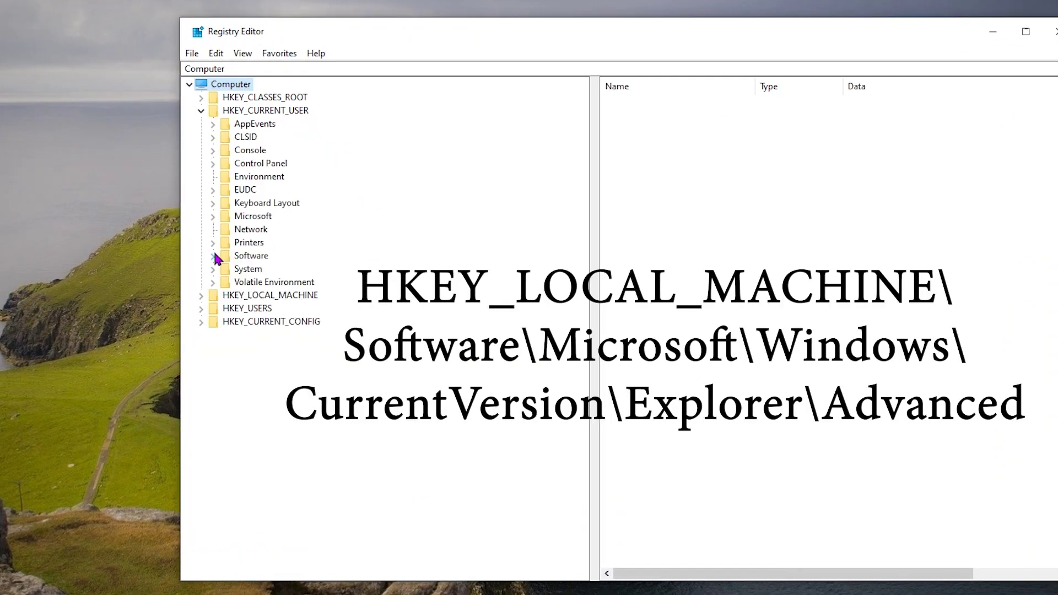
left_click(213, 255)
left_click(226, 441)
key("w")
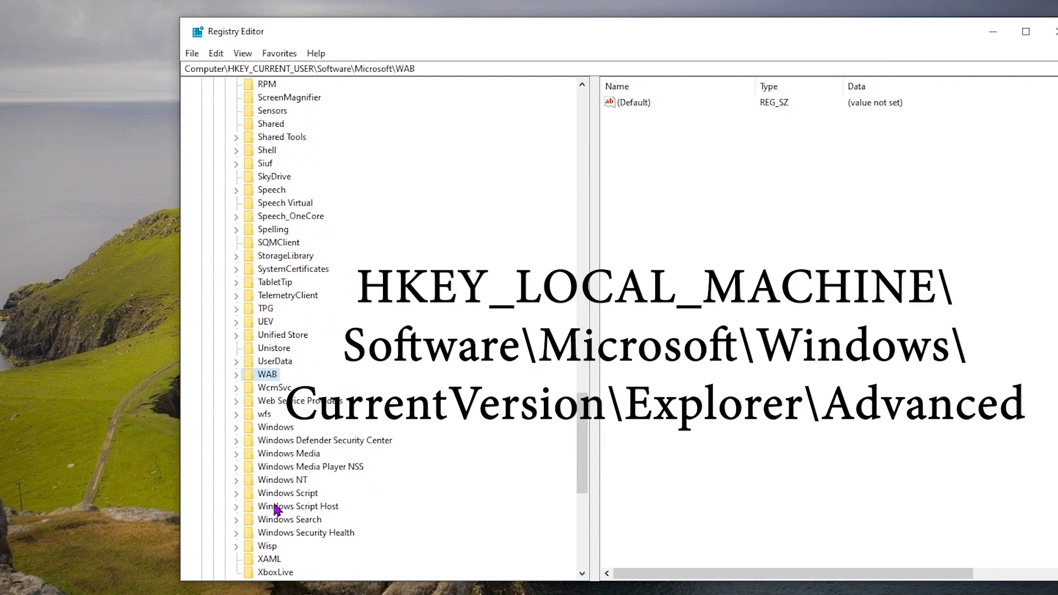
left_click(243, 439)
left_click(249, 458)
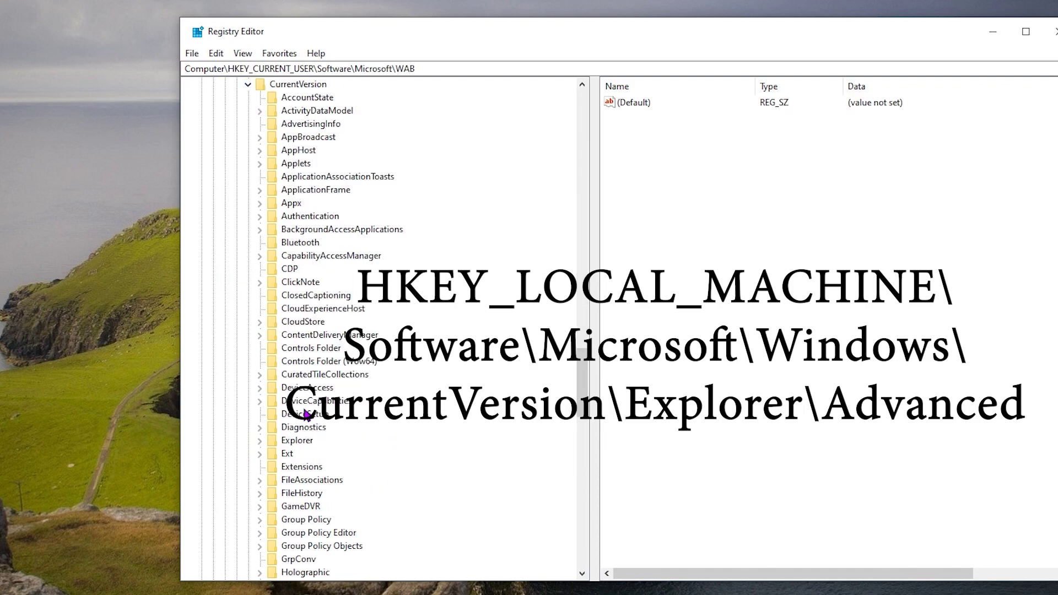
left_click(259, 440)
scroll(330, 220, "up", 2)
double_click(307, 193)
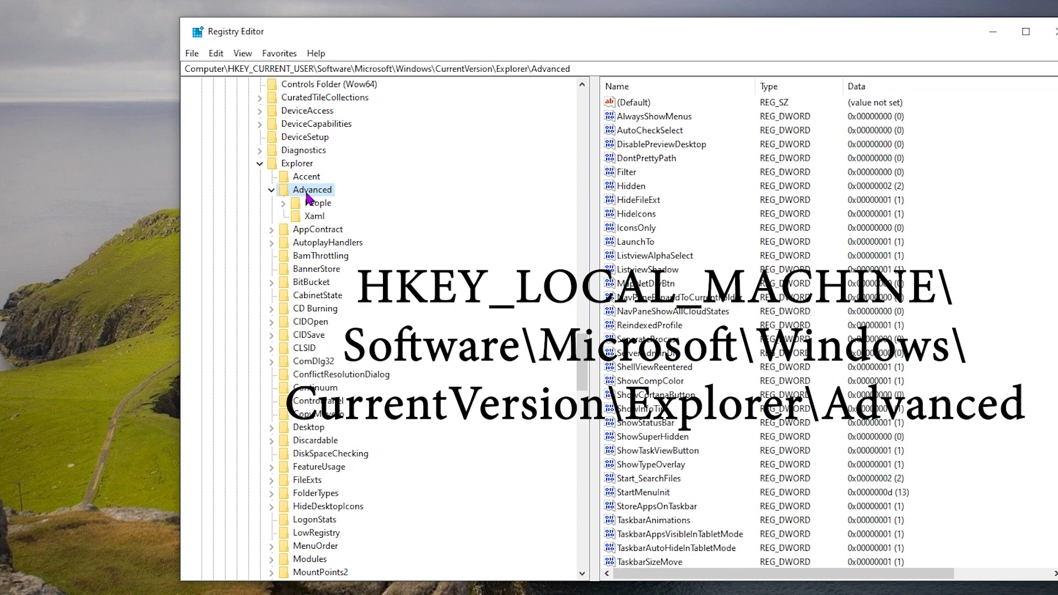
Create a DWORD (32-bit) value named ShowSecondsInSystemClock in the Advanced key.
scroll(983, 380, "down", 2)
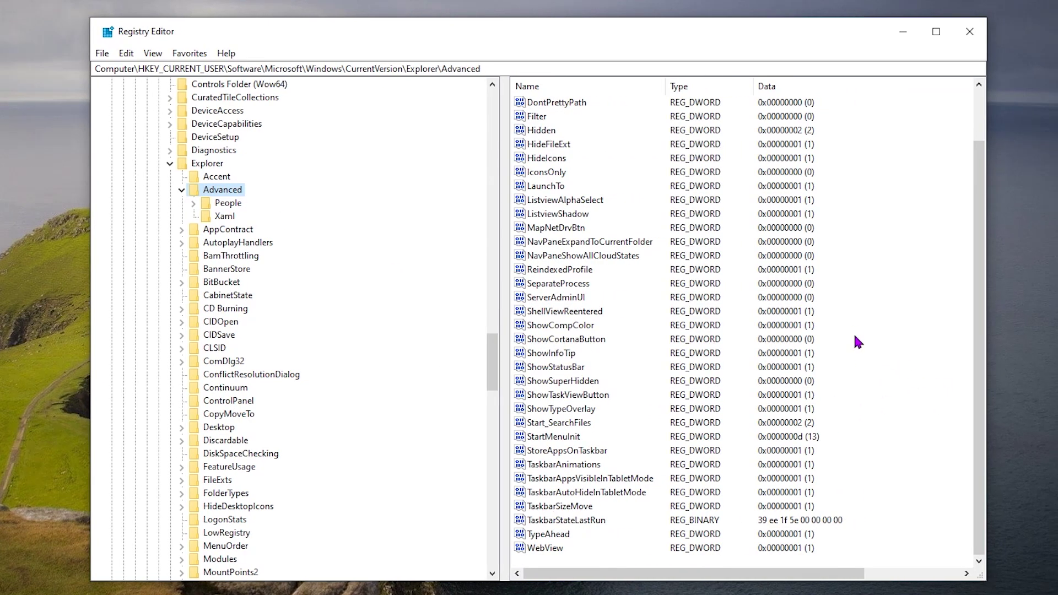
right_click(858, 276)
mouse_move(876, 279)
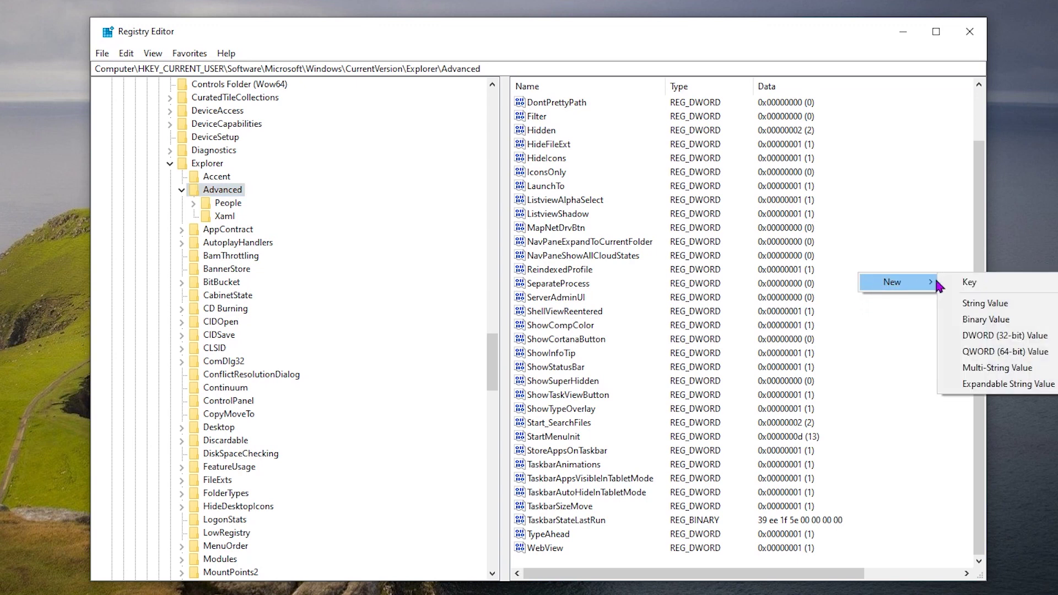
left_click(943, 335)
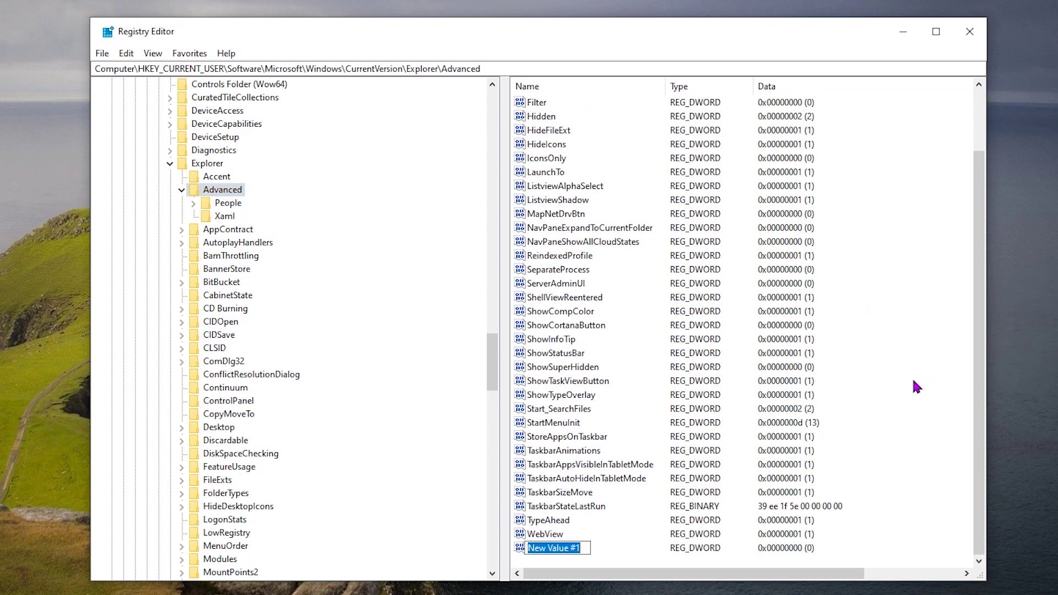
type("Sh")
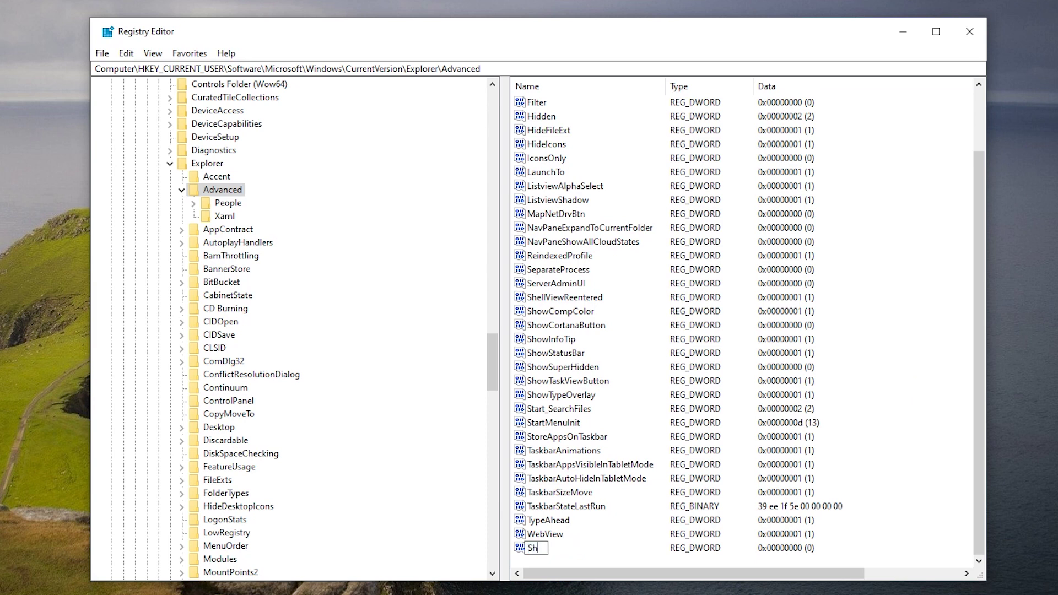
type("owSecondsInSystemClock")
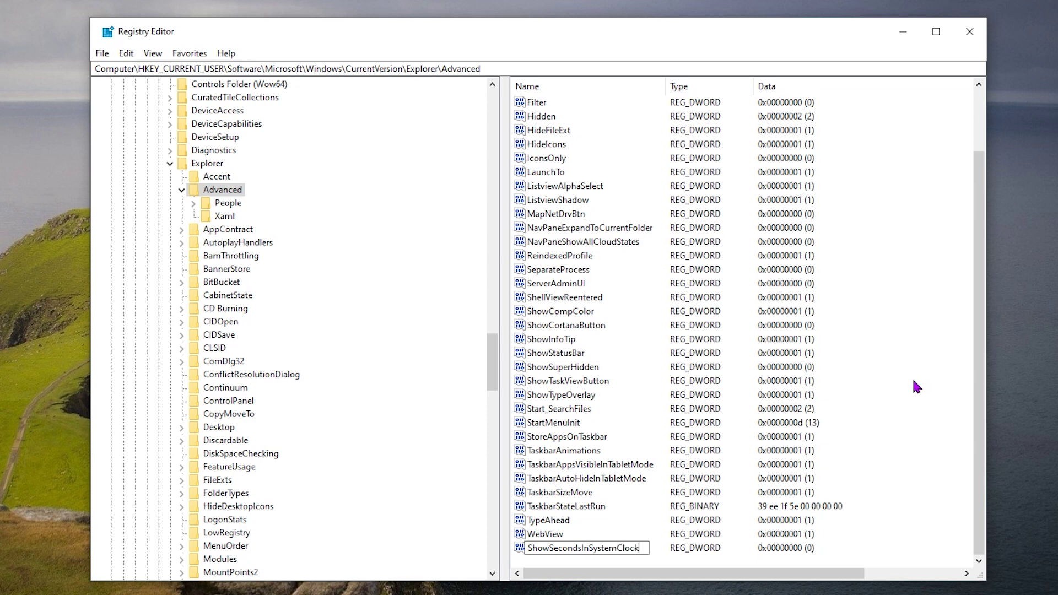
key("Return")
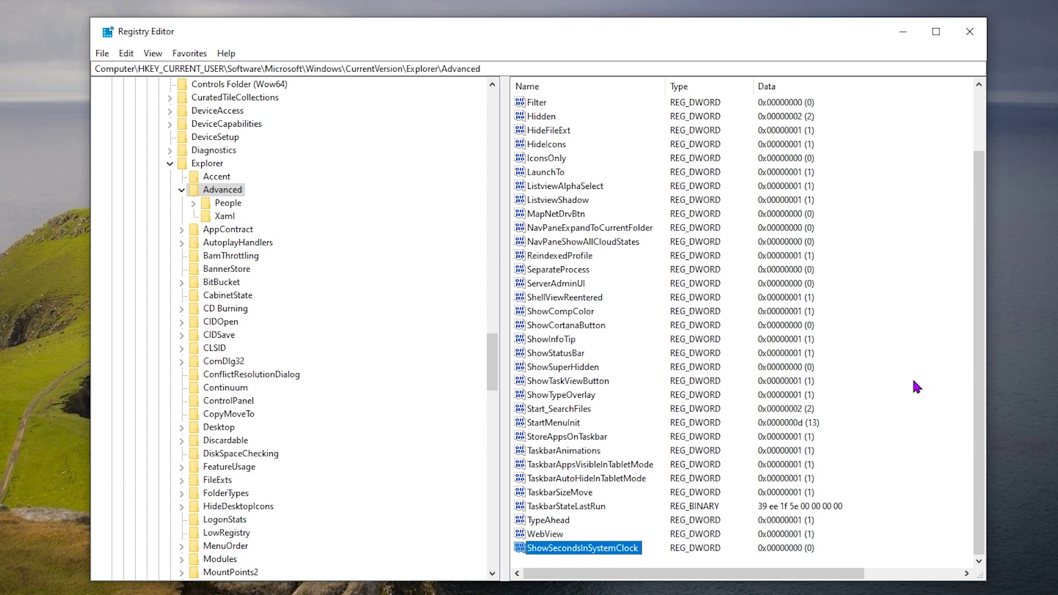
Set the ShowSecondsInSystemClock value data to 1 with the Hexadecimal base.
double_click(582, 548)
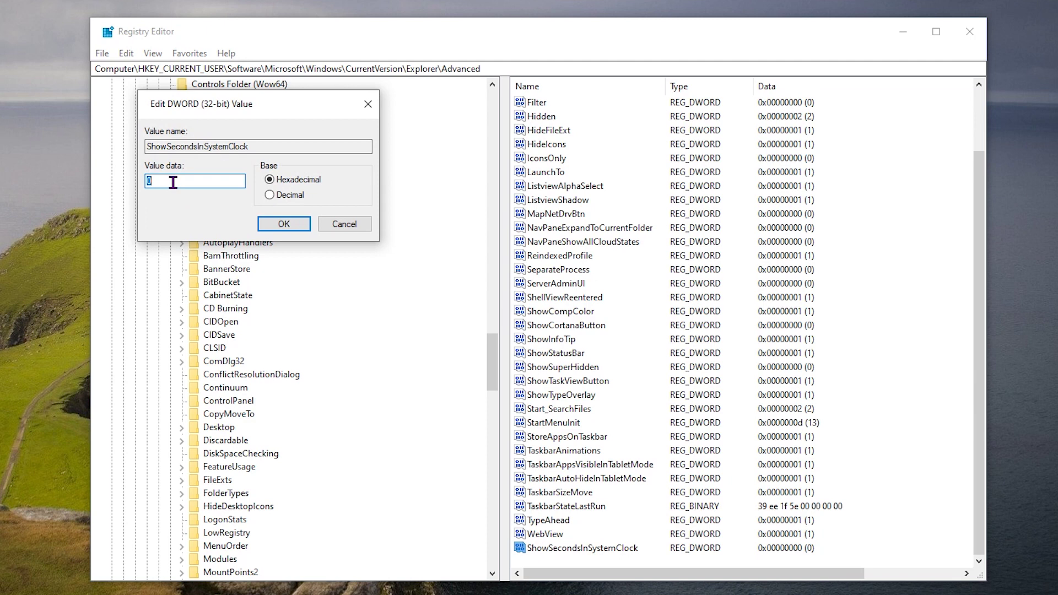
type("1")
left_click(281, 224)
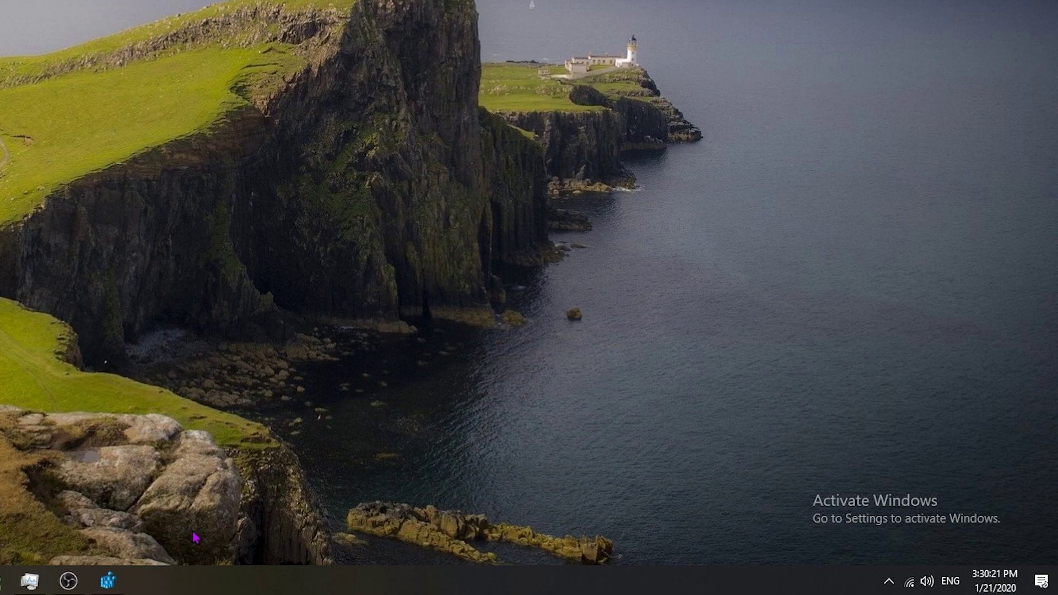
left_click(107, 580)
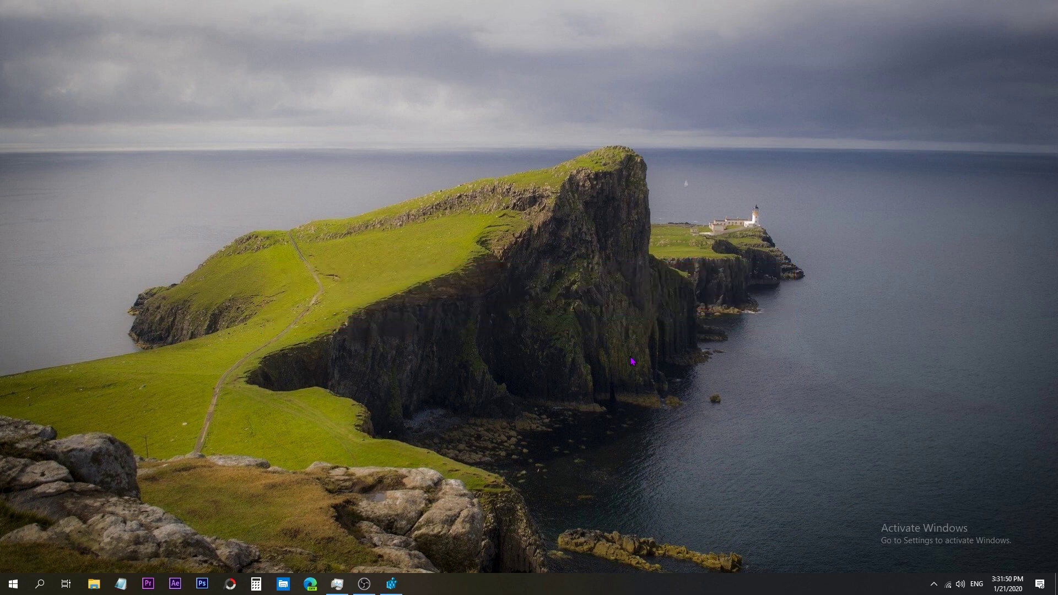
Open the Windows Update advanced options in Settings and examine the pause and feature update deferral options.
left_click(13, 583)
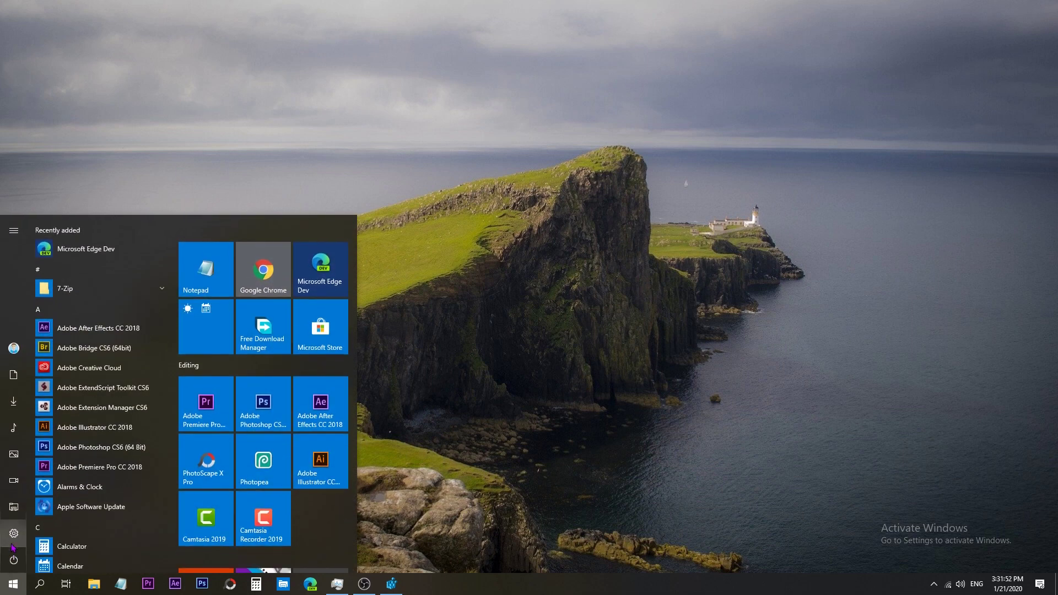
left_click(41, 533)
scroll(529, 394, "down", 1)
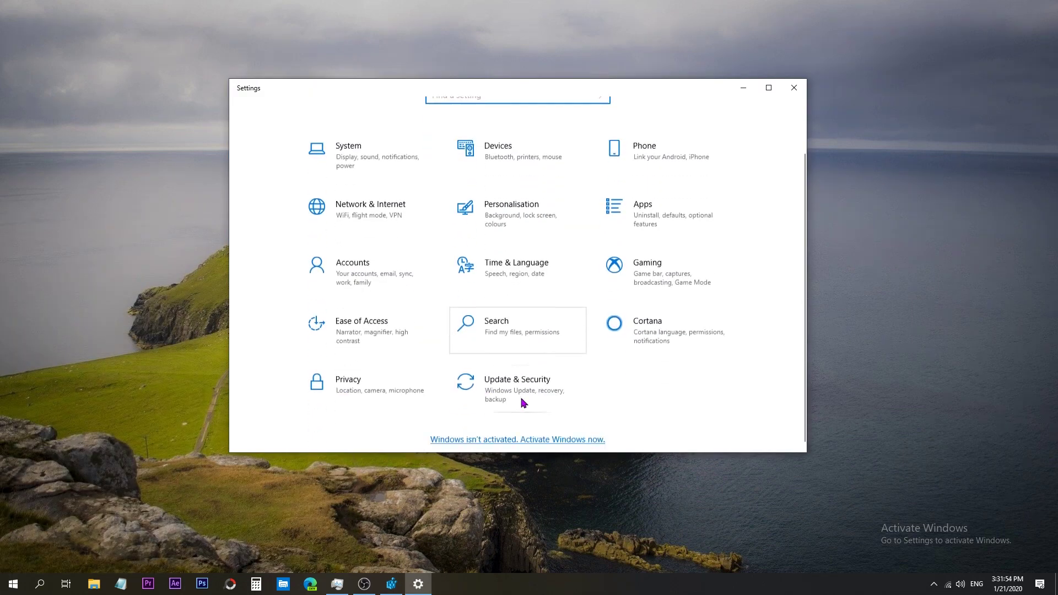
left_click(512, 390)
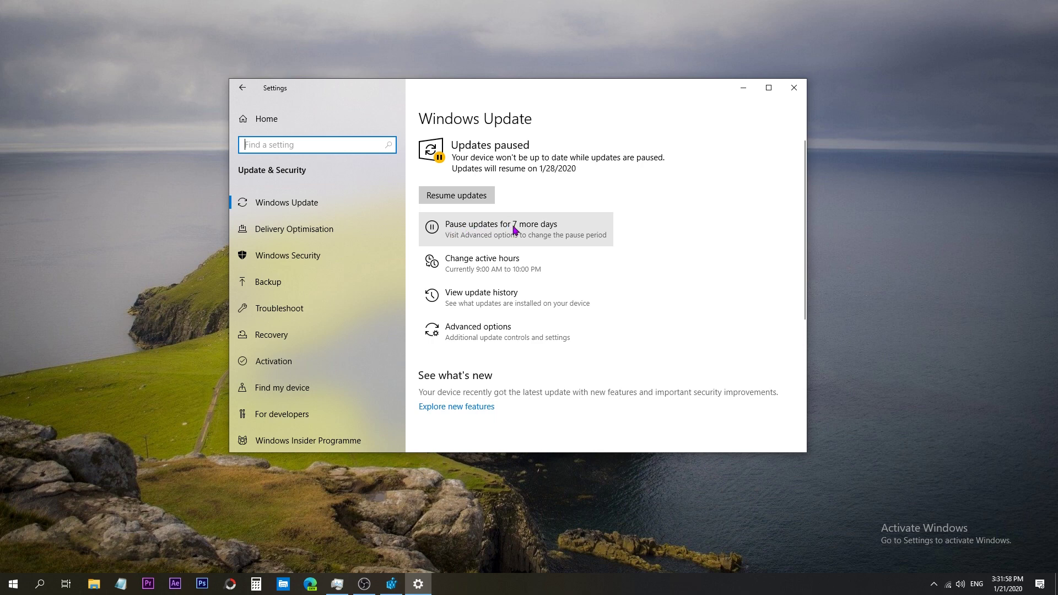
left_click(495, 335)
scroll(496, 369, "down", 3)
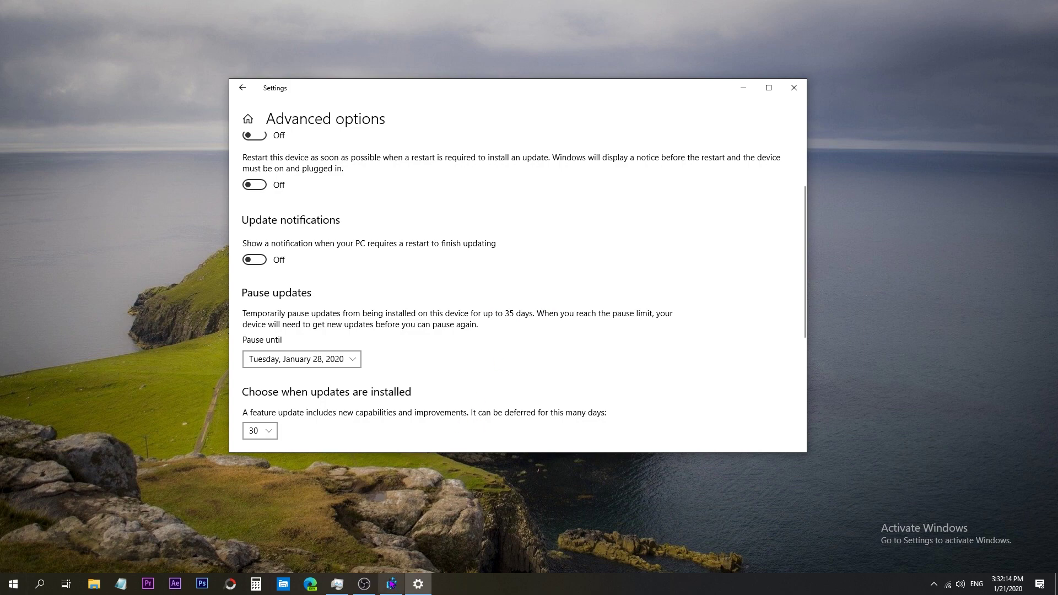
Switch to Registry Editor and open the HKEY_LOCAL_MACHINE\SOFTWARE\Microsoft\WindowsUpdate\UX\Settings key.
left_click(391, 583)
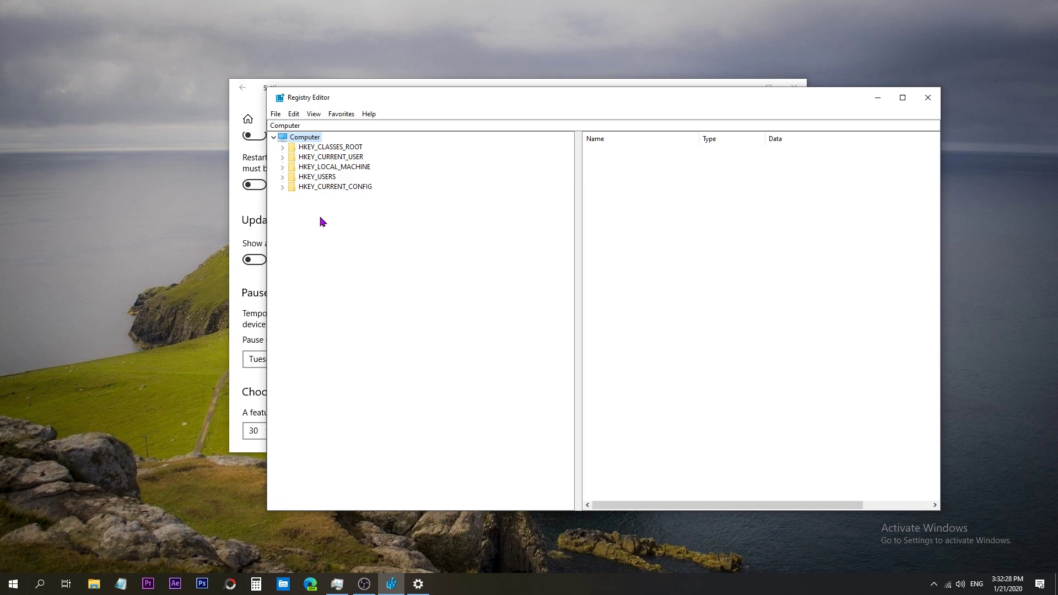
left_click(282, 166)
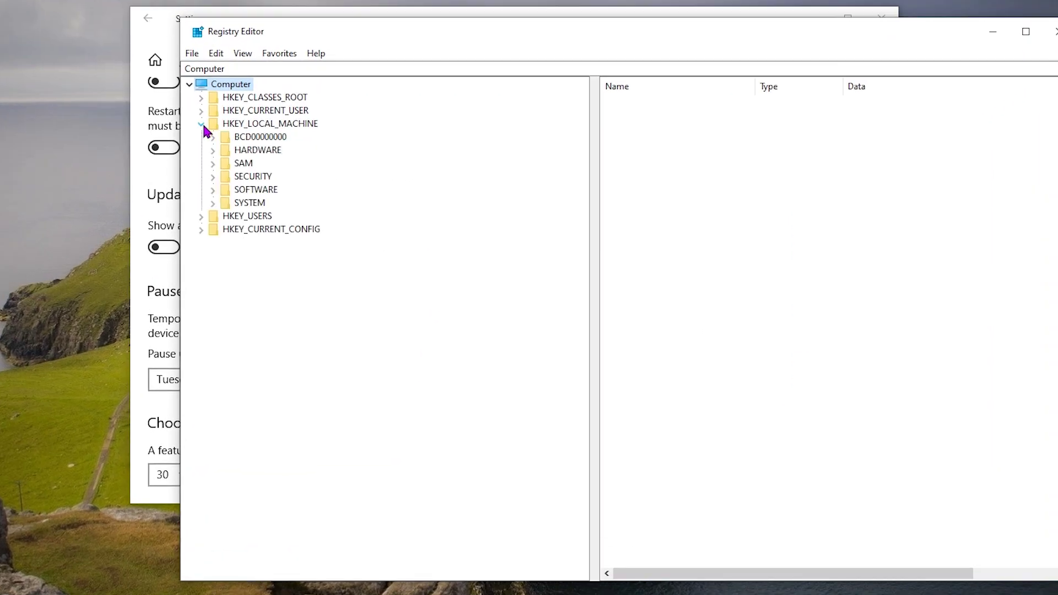
left_click(212, 189)
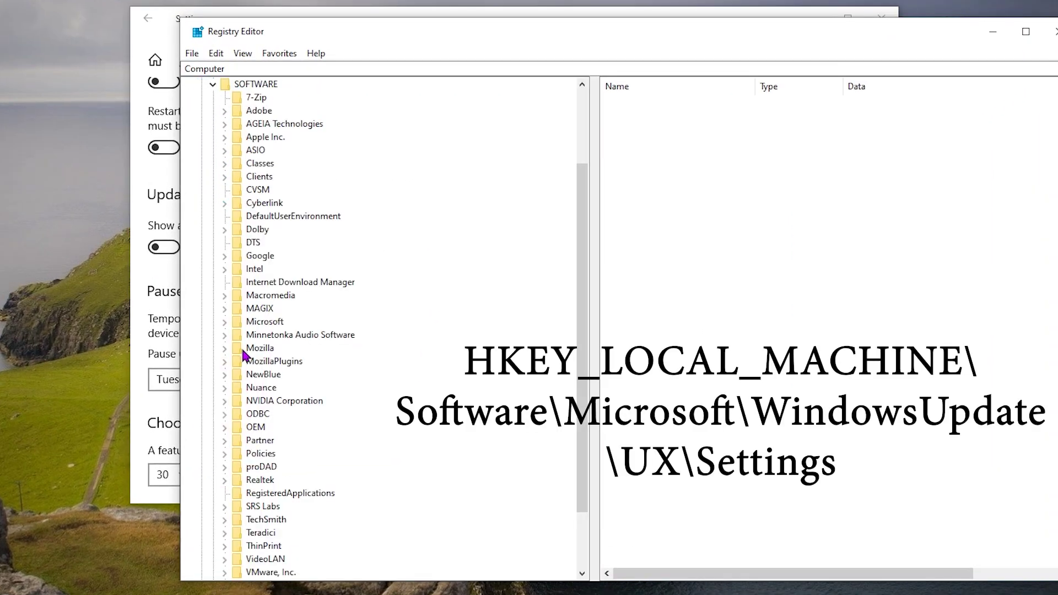
left_click(224, 322)
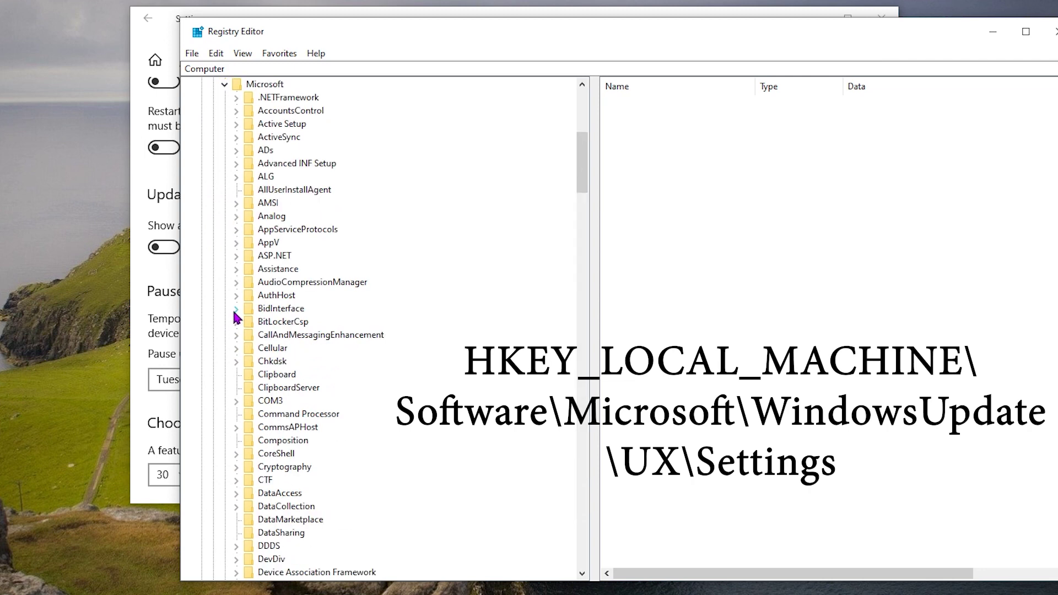
scroll(234, 318, "down", 20)
left_click(289, 387)
left_click(236, 388)
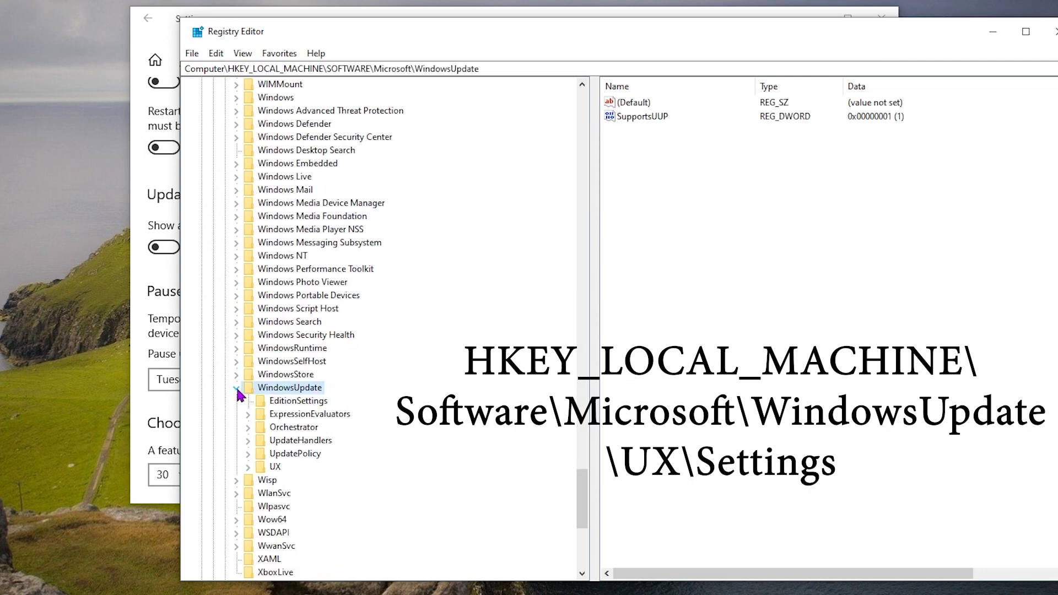
scroll(280, 472, "down", 2)
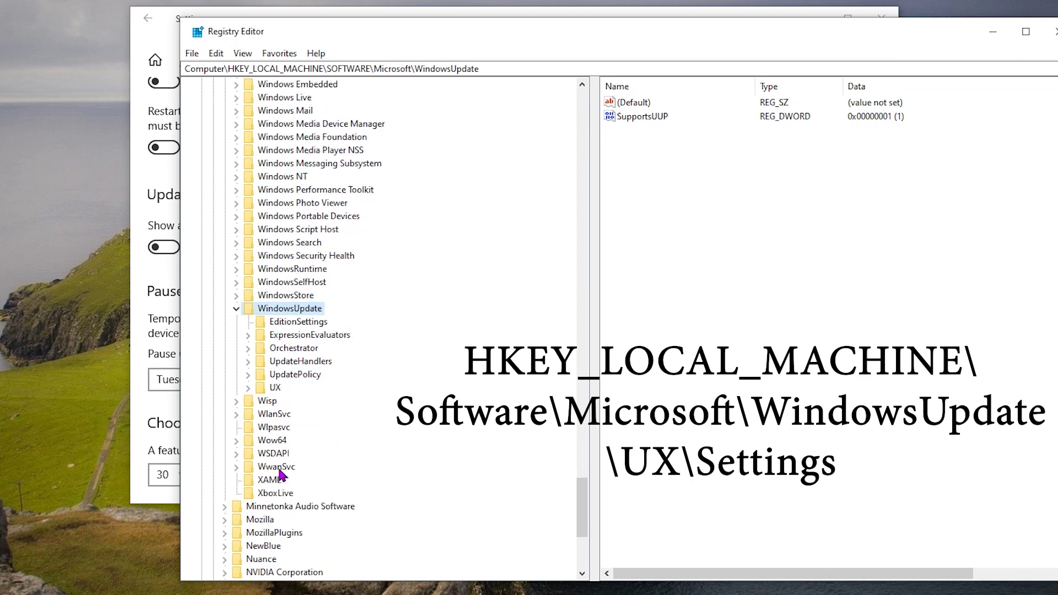
left_click(248, 388)
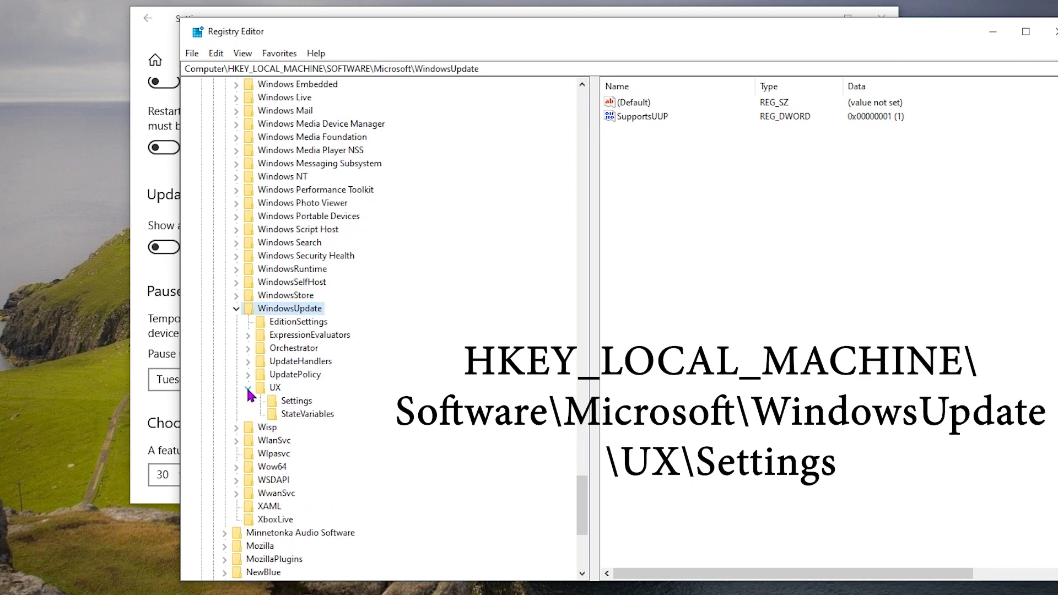
left_click(297, 405)
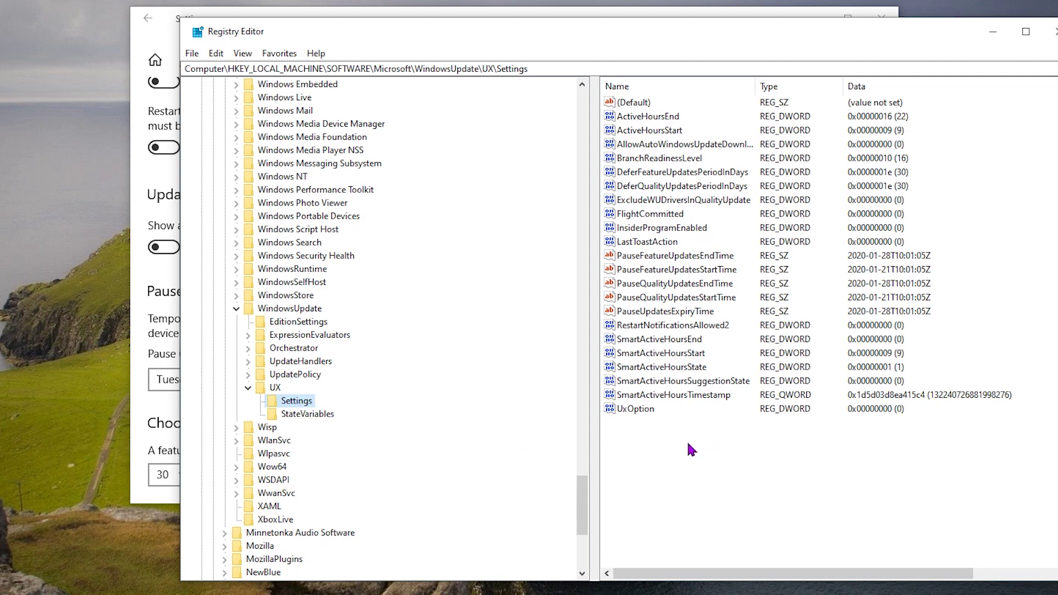
Create a DWORD (32-bit) value named FlightSettingsMaxPauseDays in the WindowsUpdate\UX\Settings key.
right_click(645, 434)
mouse_move(669, 444)
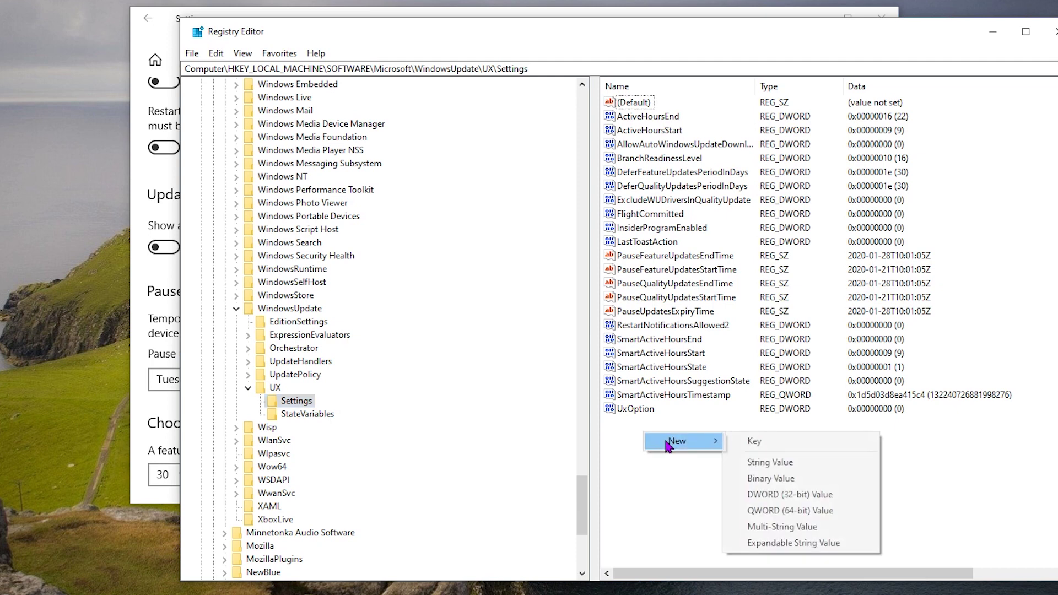
left_click(776, 495)
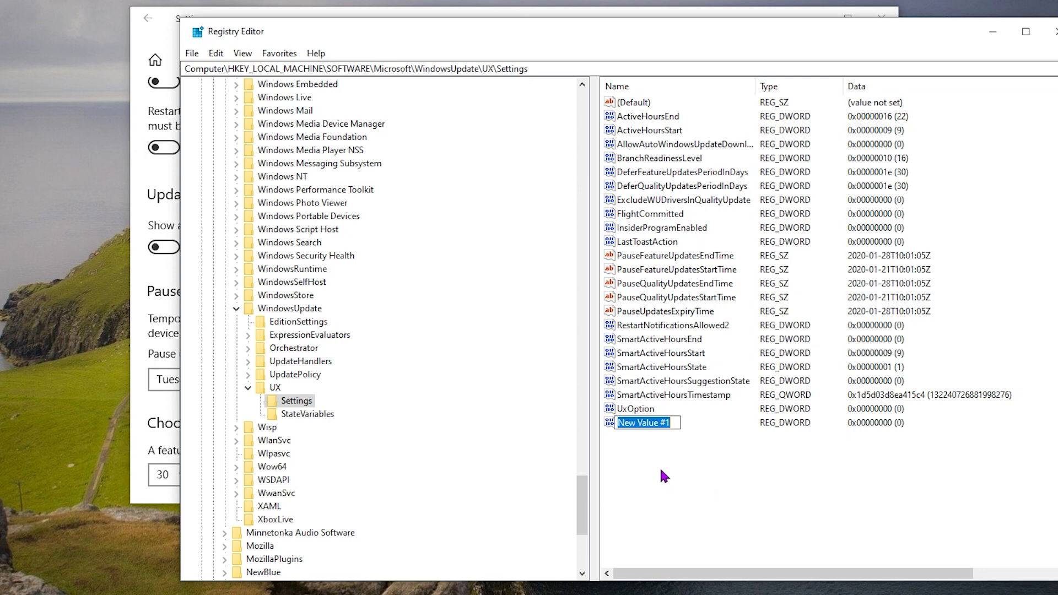
type("Flight")
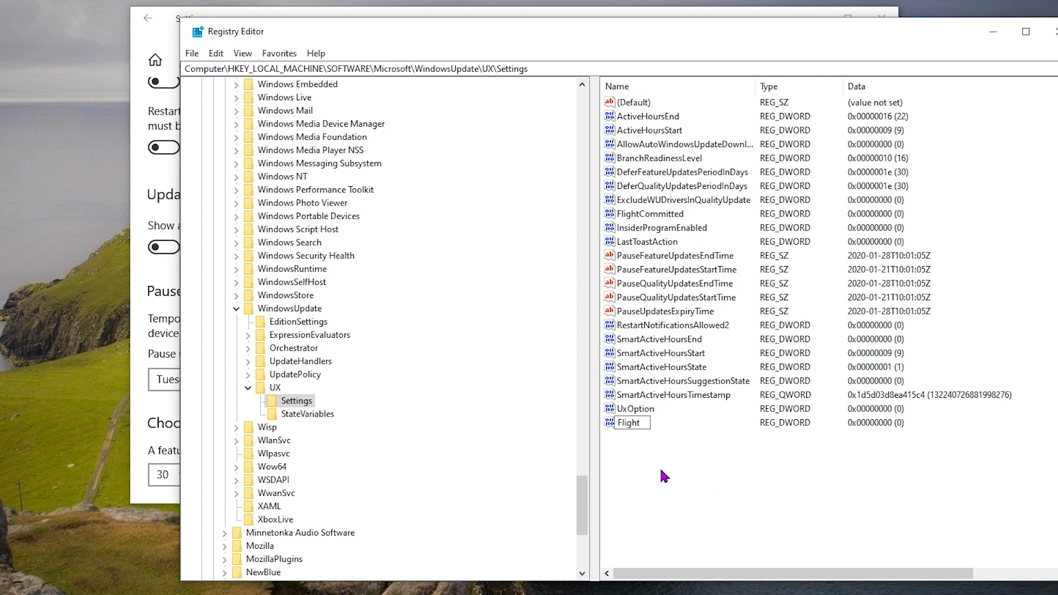
type("SettingsMaxPauseDays")
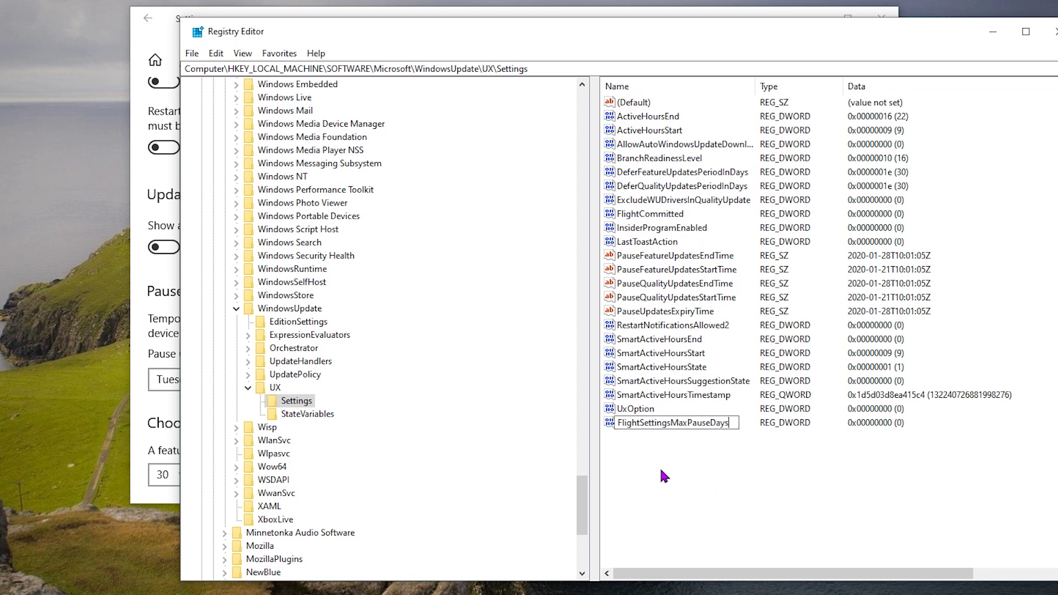
key("Return")
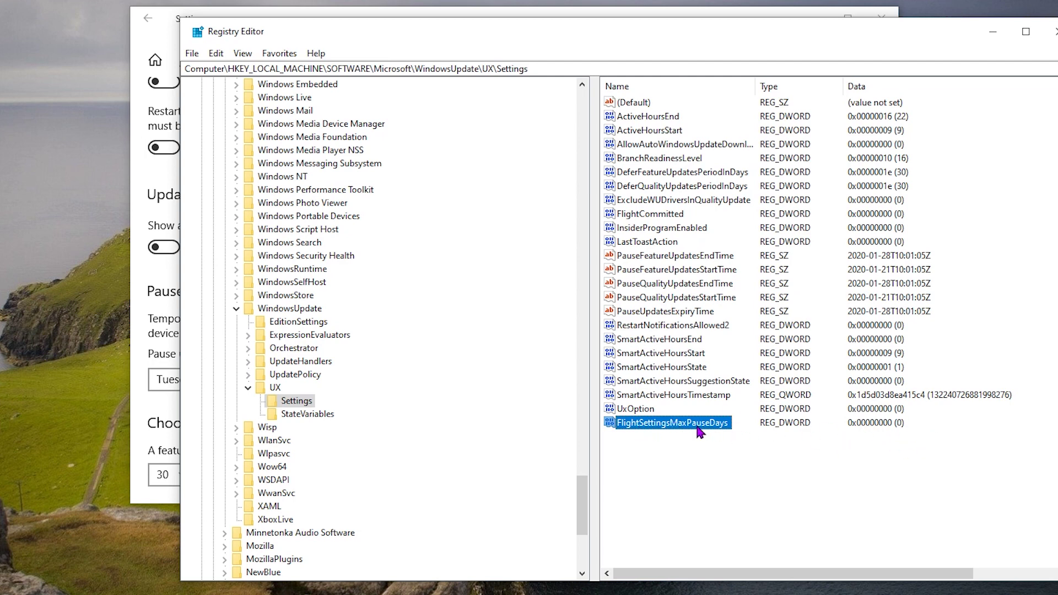
Set the FlightSettingsMaxPauseDays value data to 120 with the Decimal base.
double_click(642, 423)
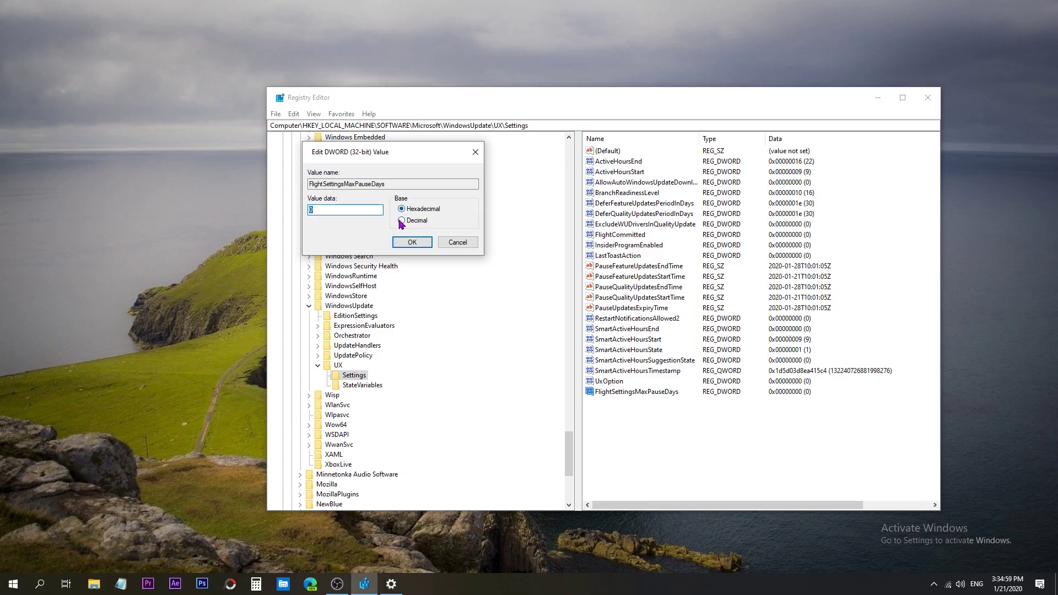
left_click(401, 220)
type("120")
left_click(407, 242)
left_click(705, 436)
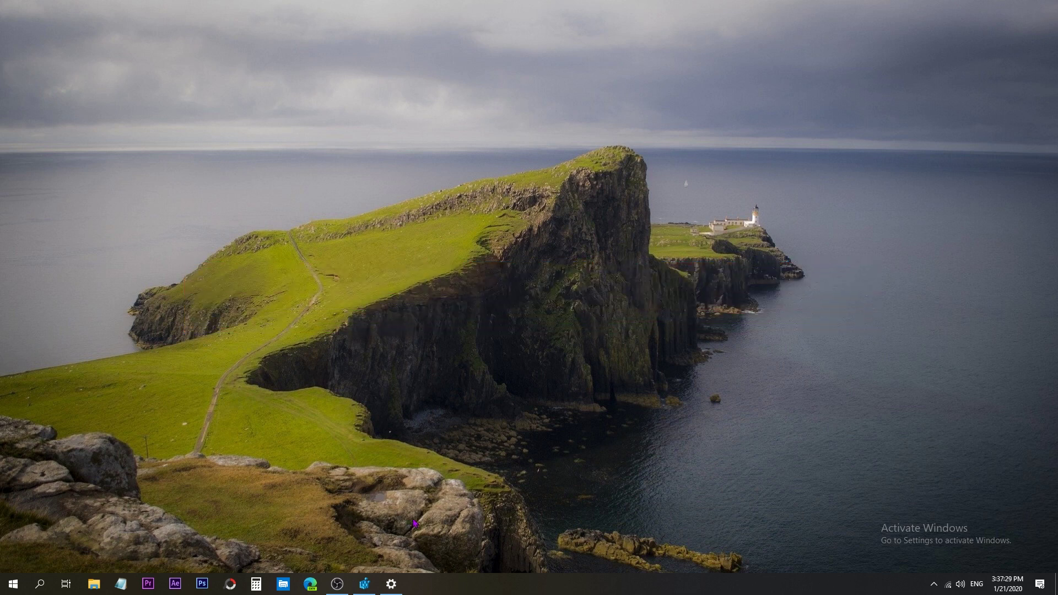
Reopen Registry Editor and expand the HKEY_LOCAL_MACHINE\SOFTWARE\Policies\Microsoft\Windows key.
left_click(364, 584)
left_click(274, 138)
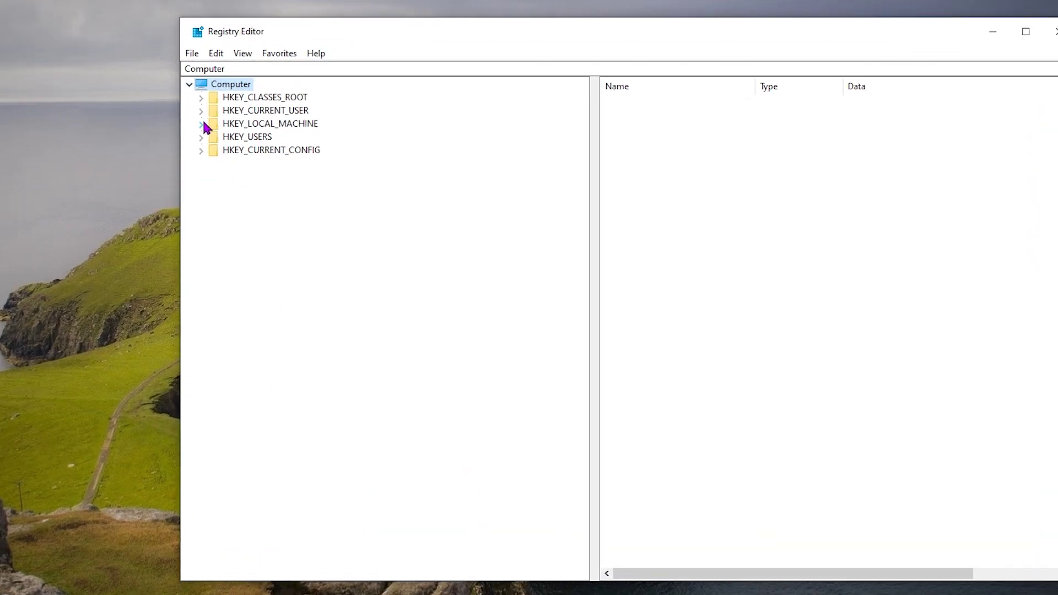
left_click(282, 167)
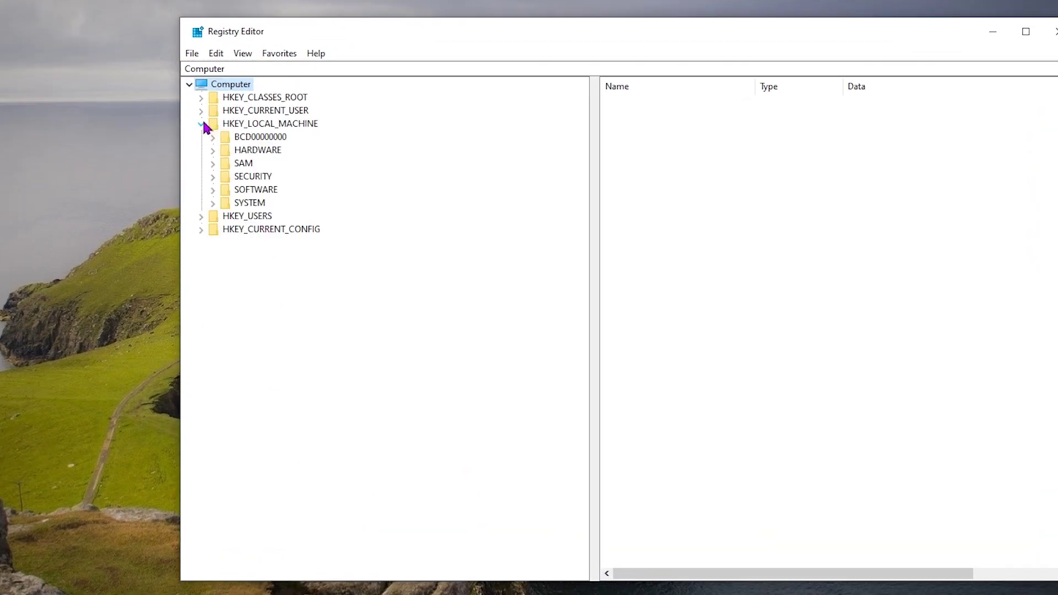
left_click(213, 190)
scroll(257, 249, "down", 2)
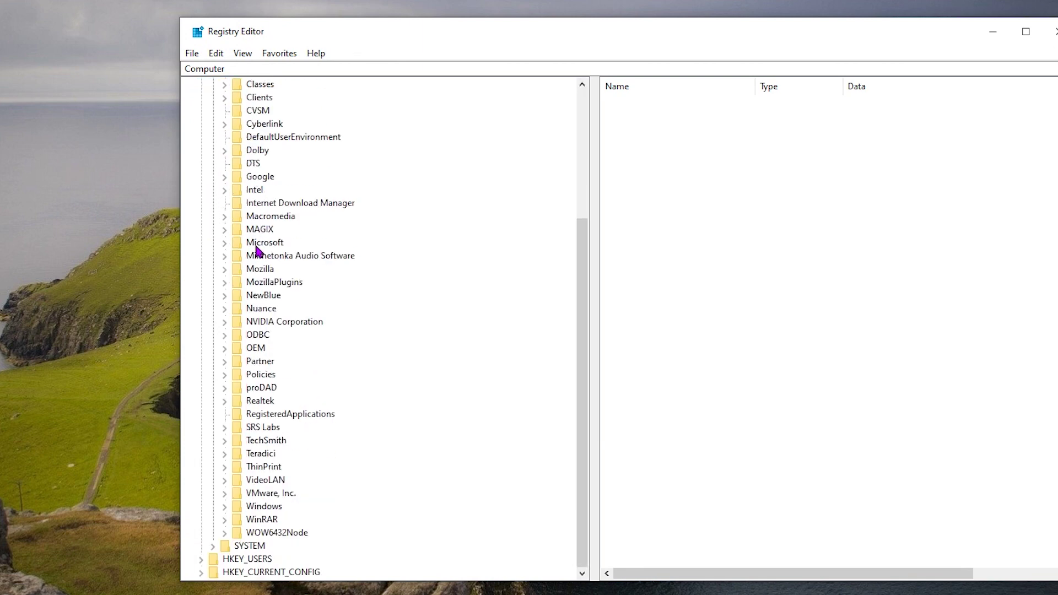
left_click(225, 375)
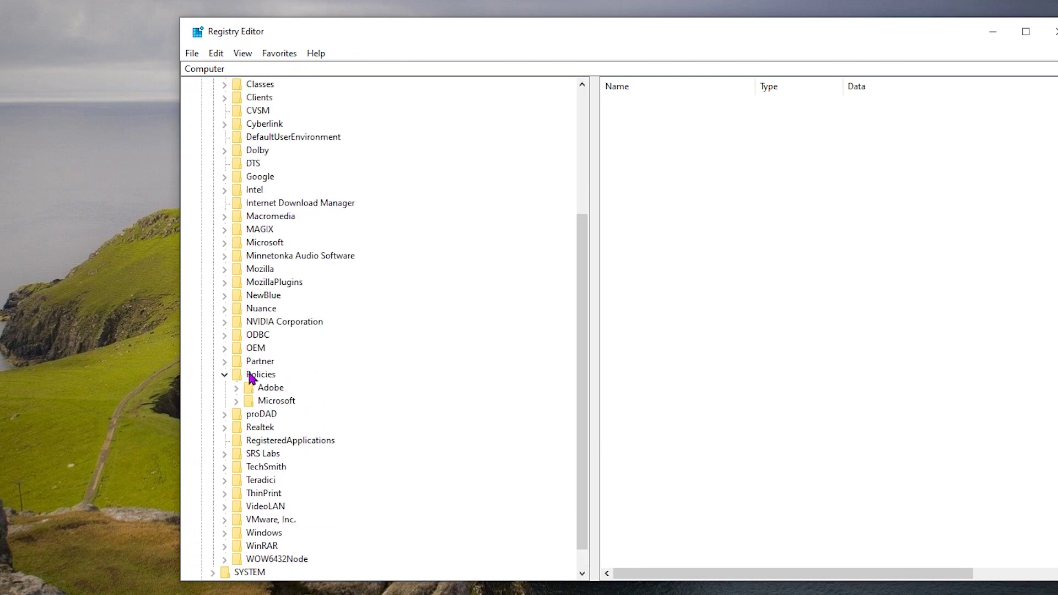
left_click(252, 375)
left_click(236, 401)
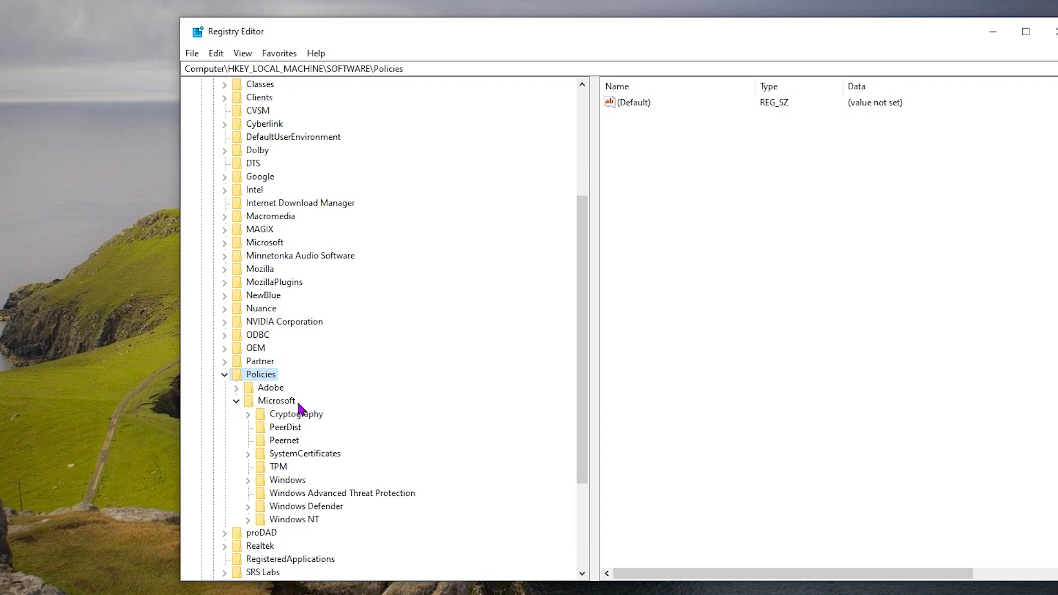
left_click(270, 482)
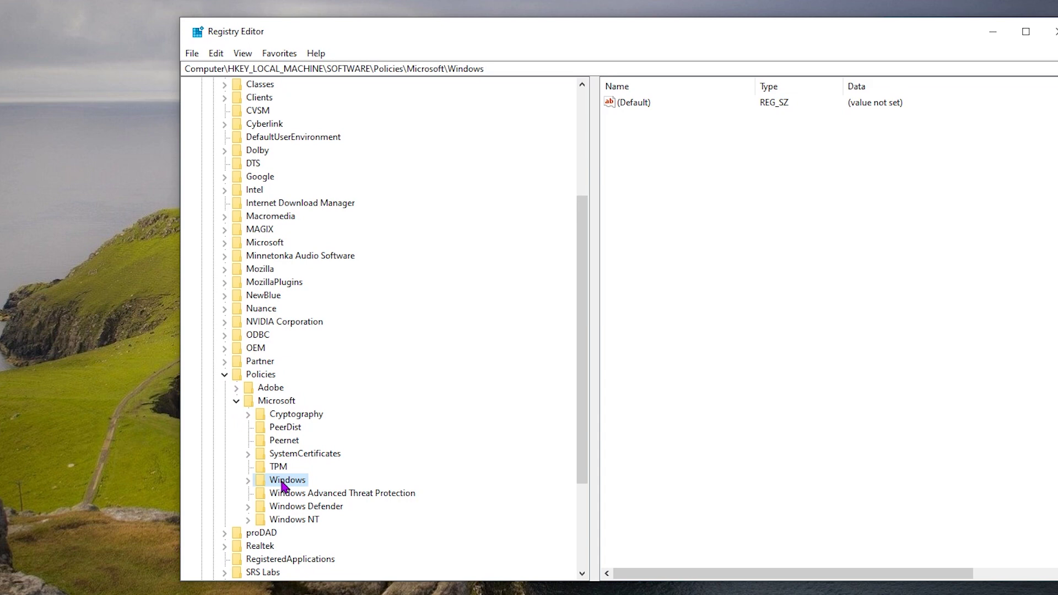
left_click(248, 480)
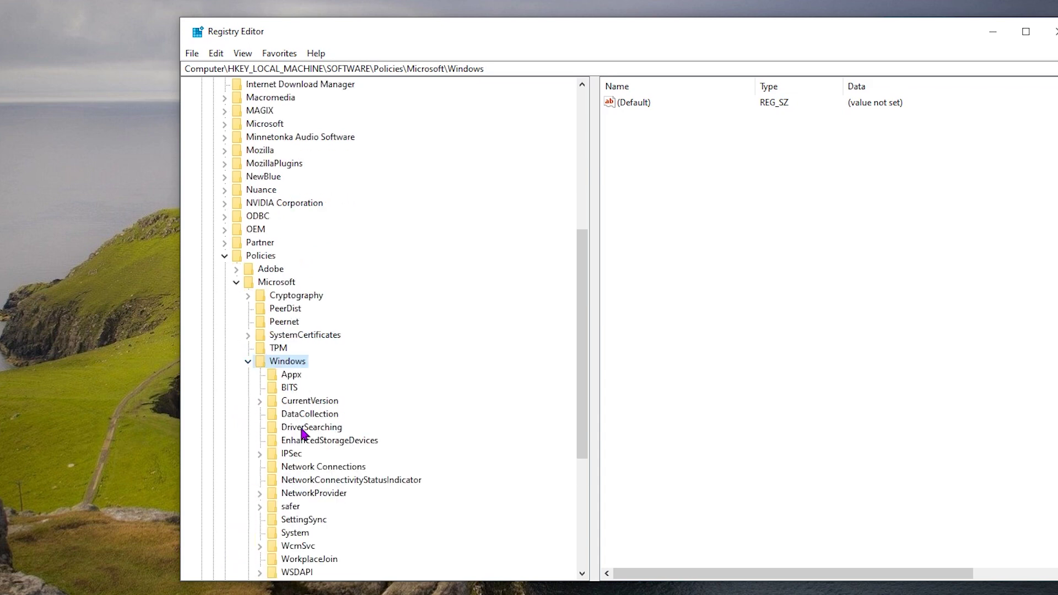
scroll(302, 430, "down", 6)
scroll(302, 430, "up", 4)
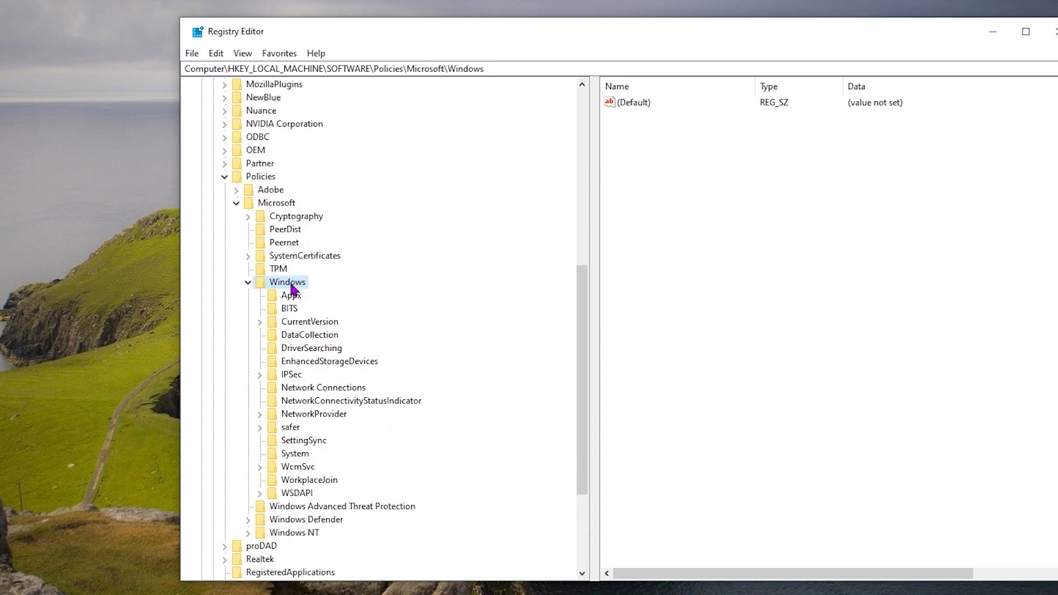
Create a subkey named Personalization under the Policies\Microsoft\Windows key.
right_click(290, 284)
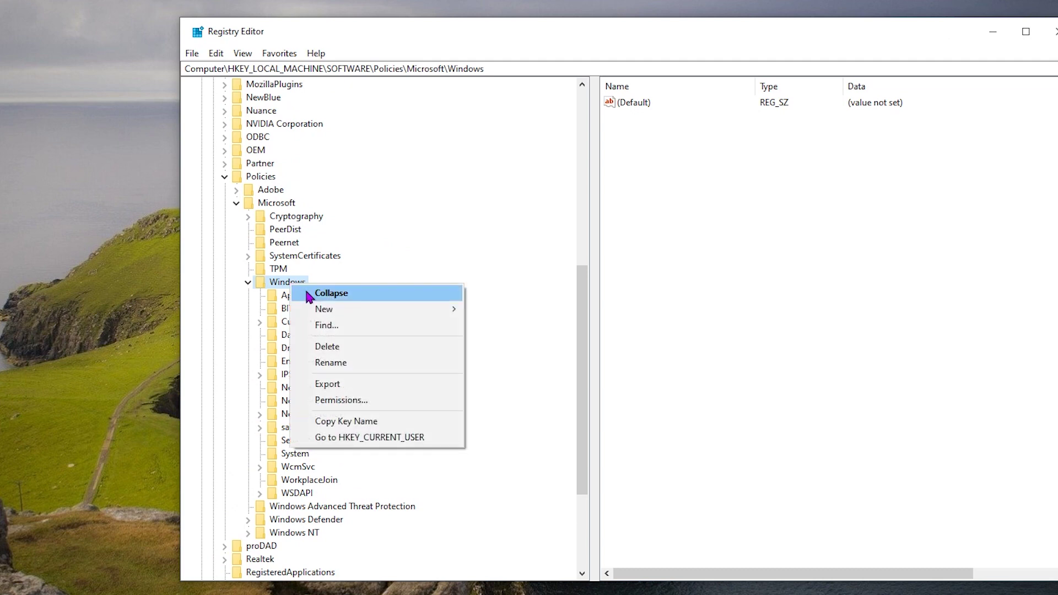
mouse_move(322, 310)
left_click(503, 311)
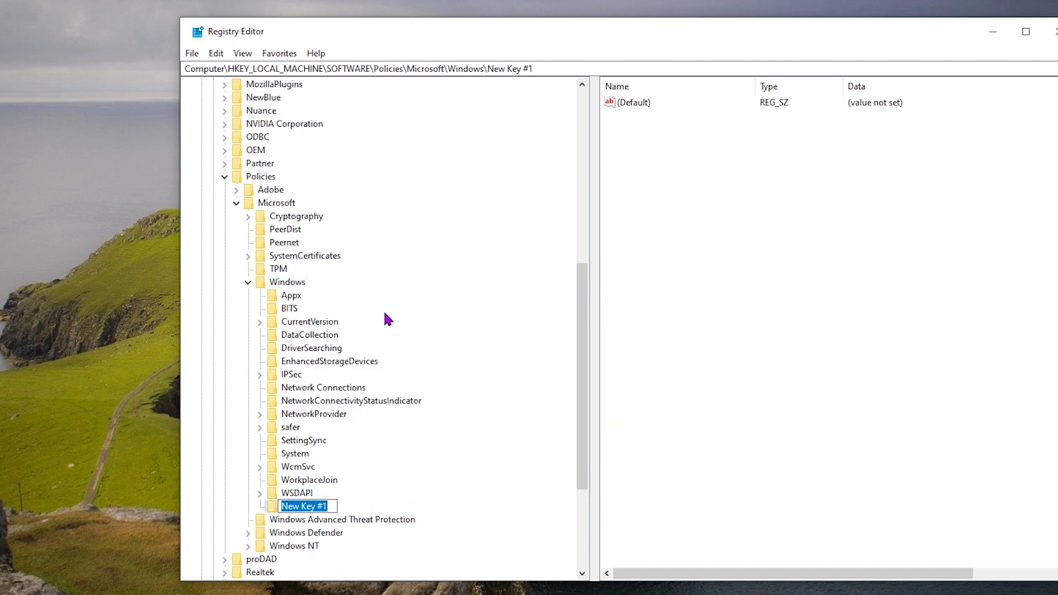
type("Per")
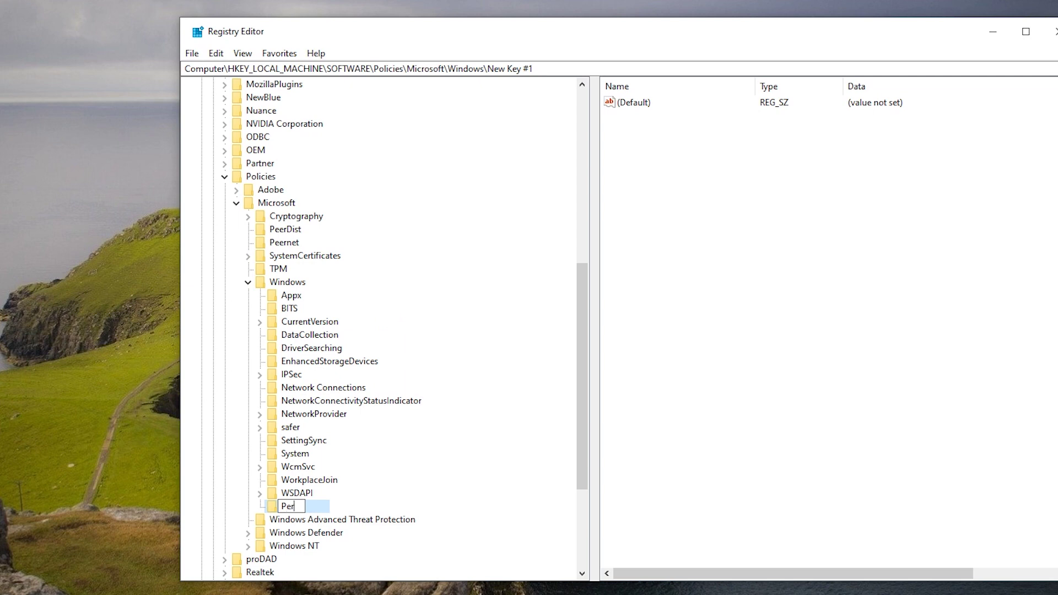
type("sonalization")
key("Return")
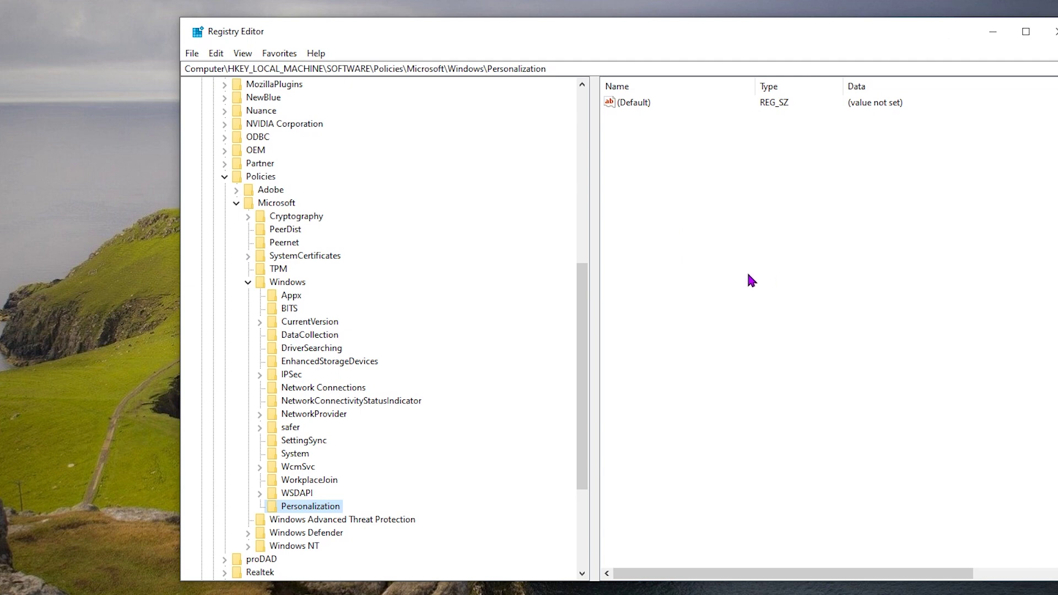
Create a DWORD (32-bit) value named NoLockScreen in the Personalization key.
right_click(676, 172)
mouse_move(708, 185)
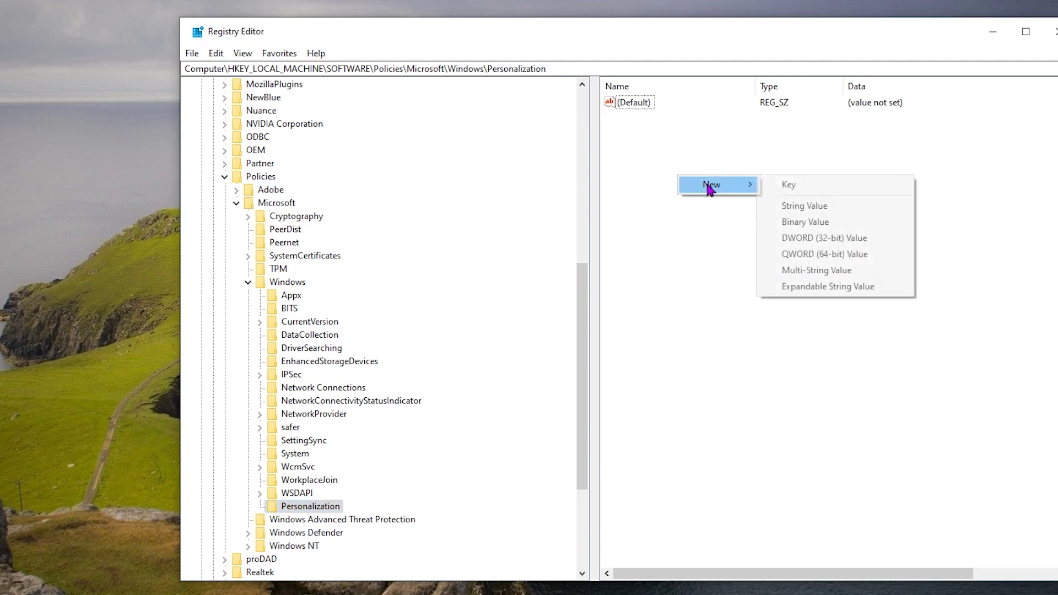
left_click(798, 237)
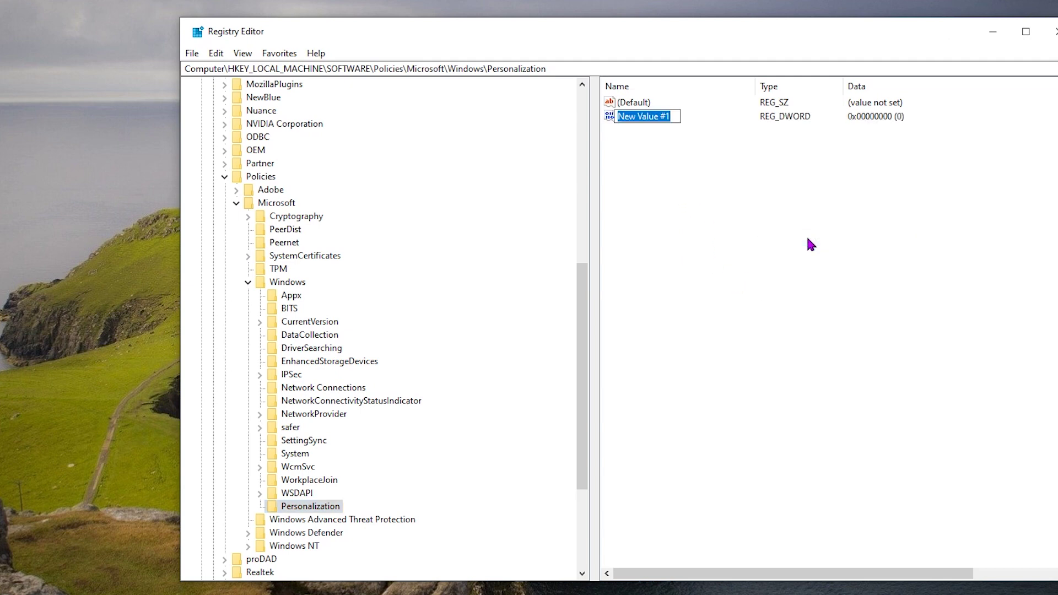
type("NoLoc")
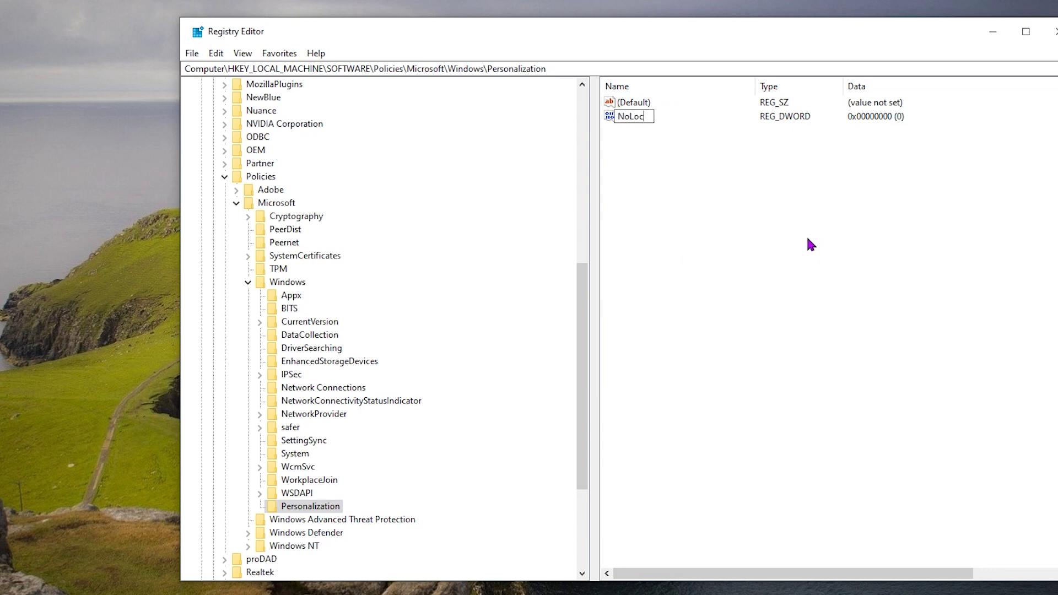
type("kScreen")
key("Return")
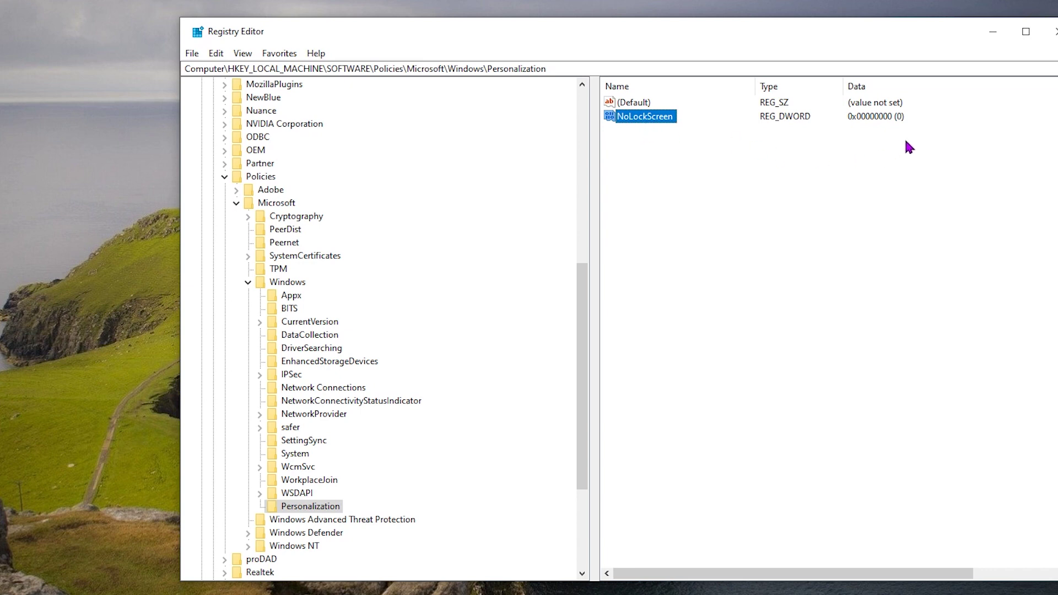
Set the NoLockScreen value data to 1 with the Hexadecimal base.
double_click(639, 117)
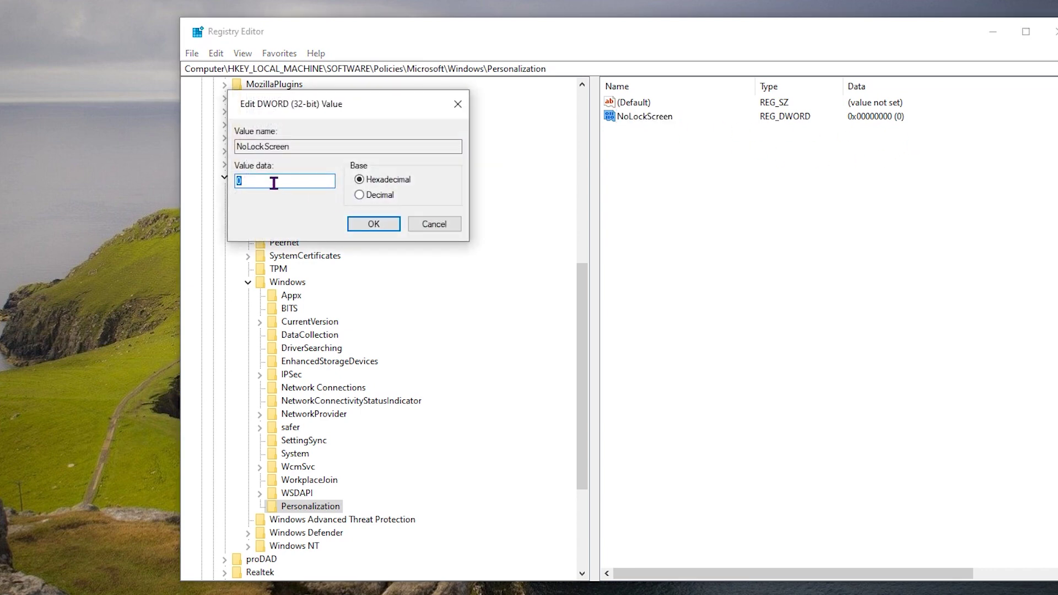
type("1")
left_click(371, 224)
left_click(759, 276)
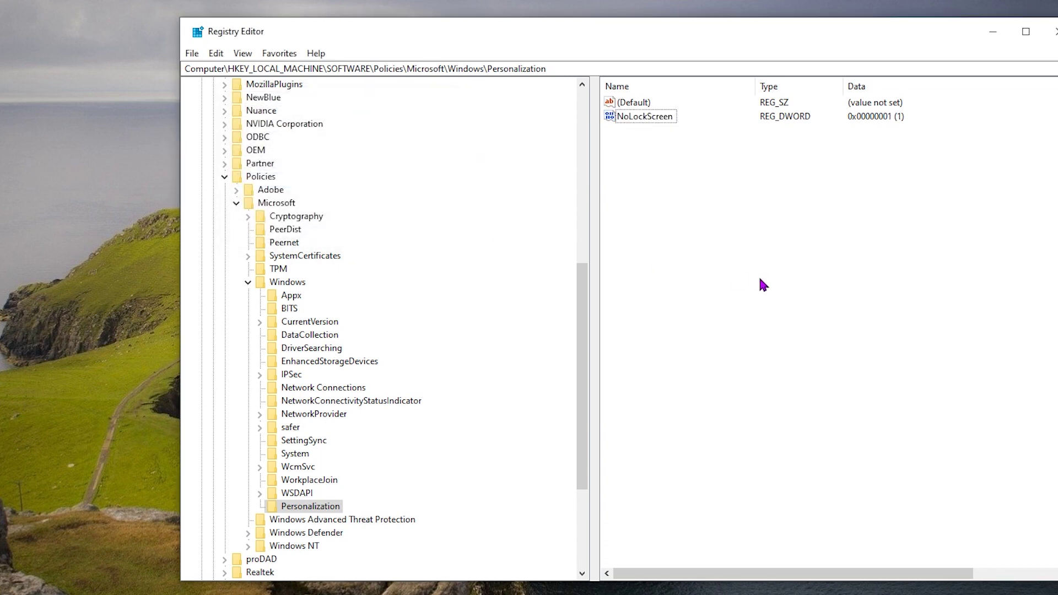